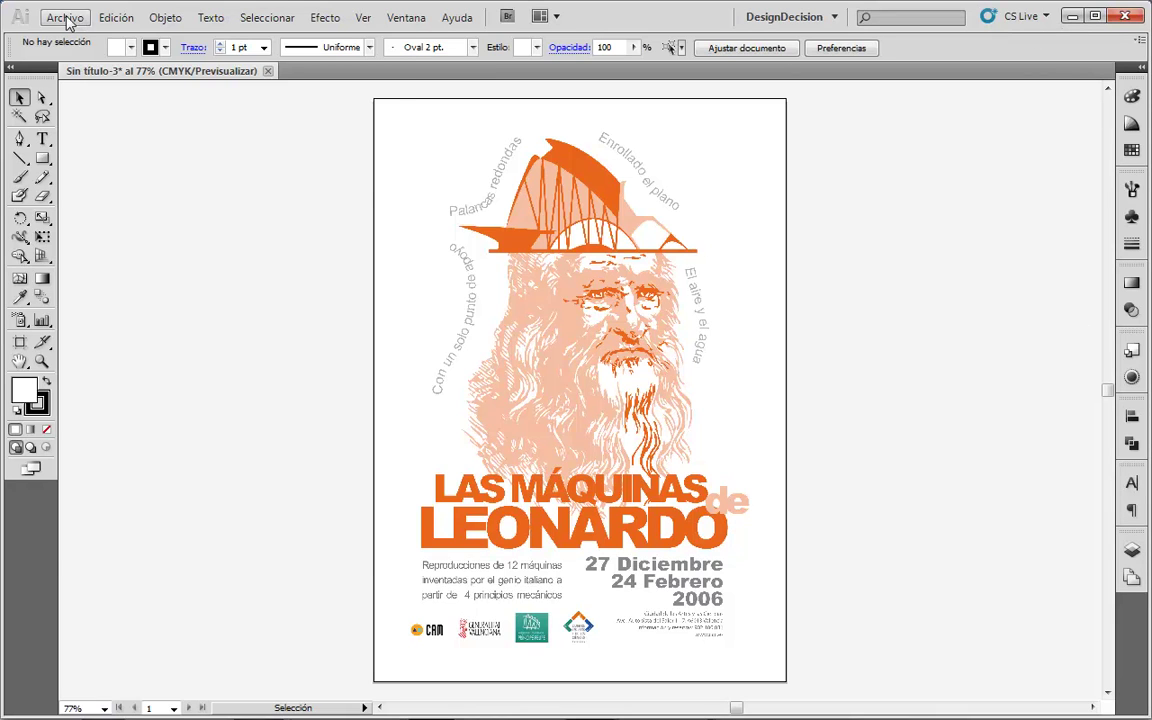
- Create a new A4 210×297 mm document with the Imprimir print profile
click(64, 18)
click(72, 40)
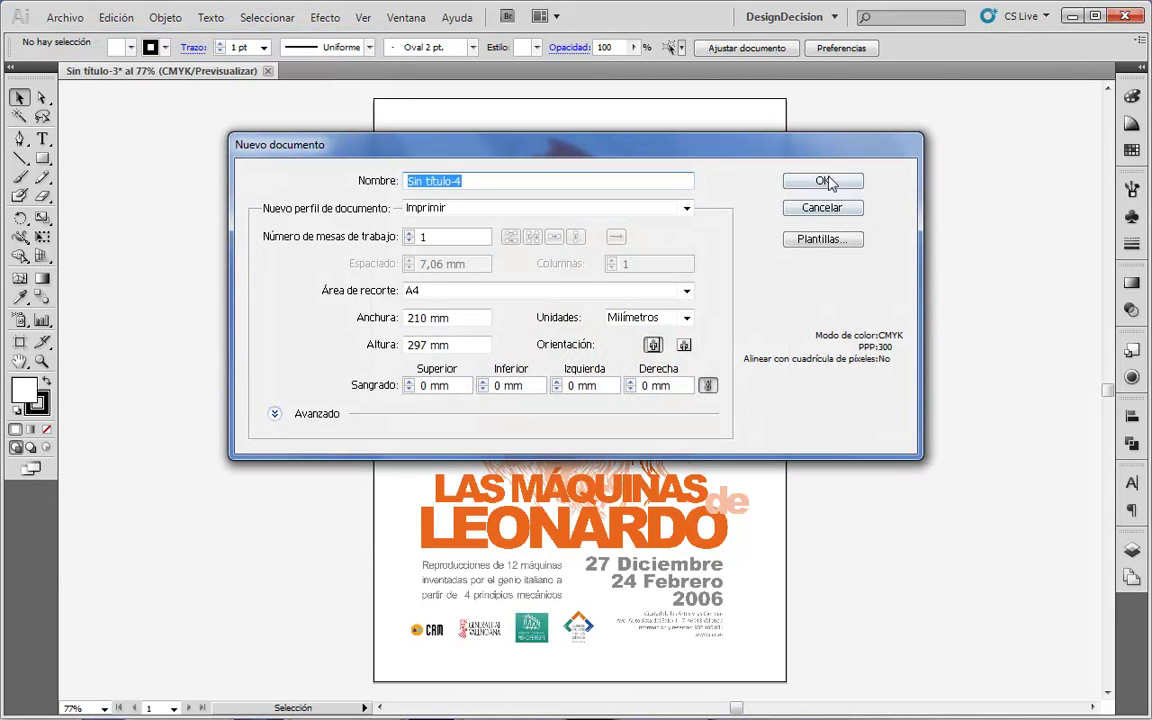
click(806, 183)
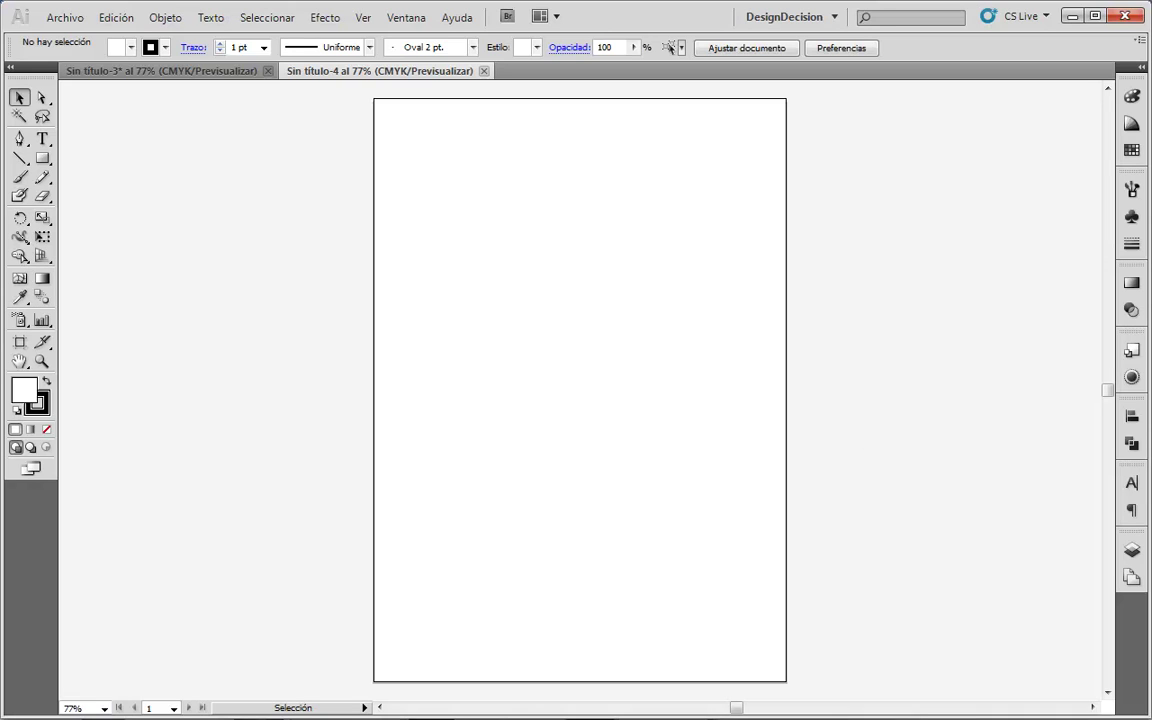
- Drag leo.jpg from Explorer onto the artboard and scale it to fit inside the A4 page
key(alt+Tab)
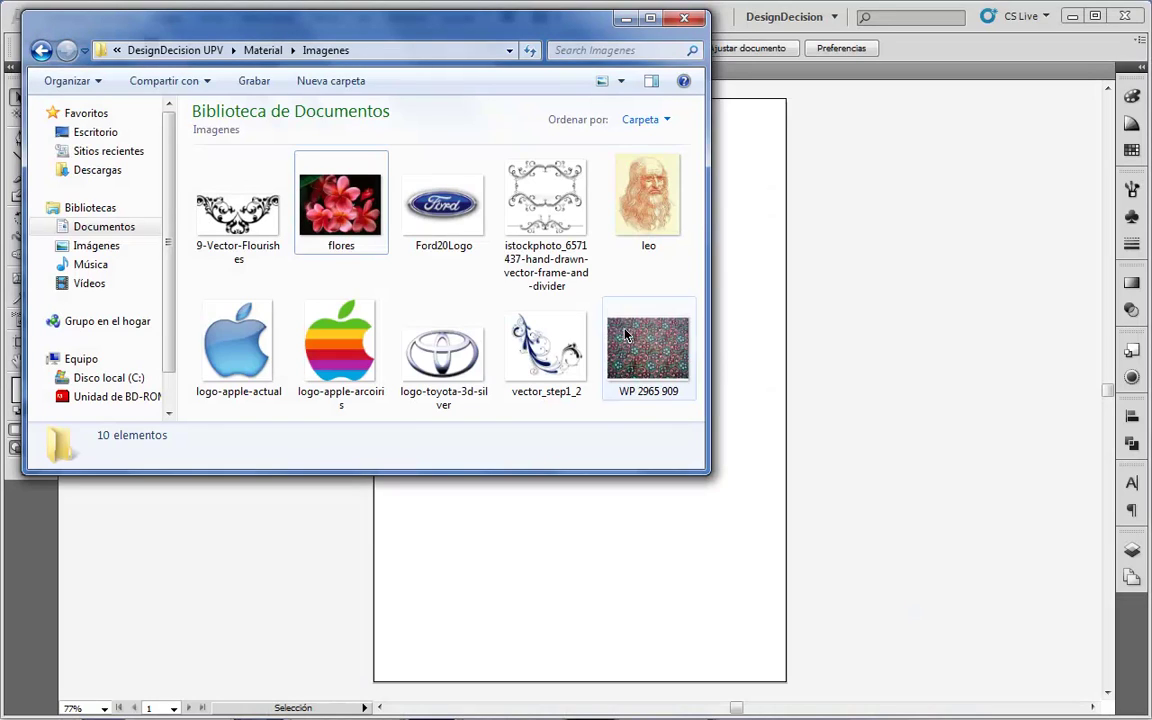
click(645, 185)
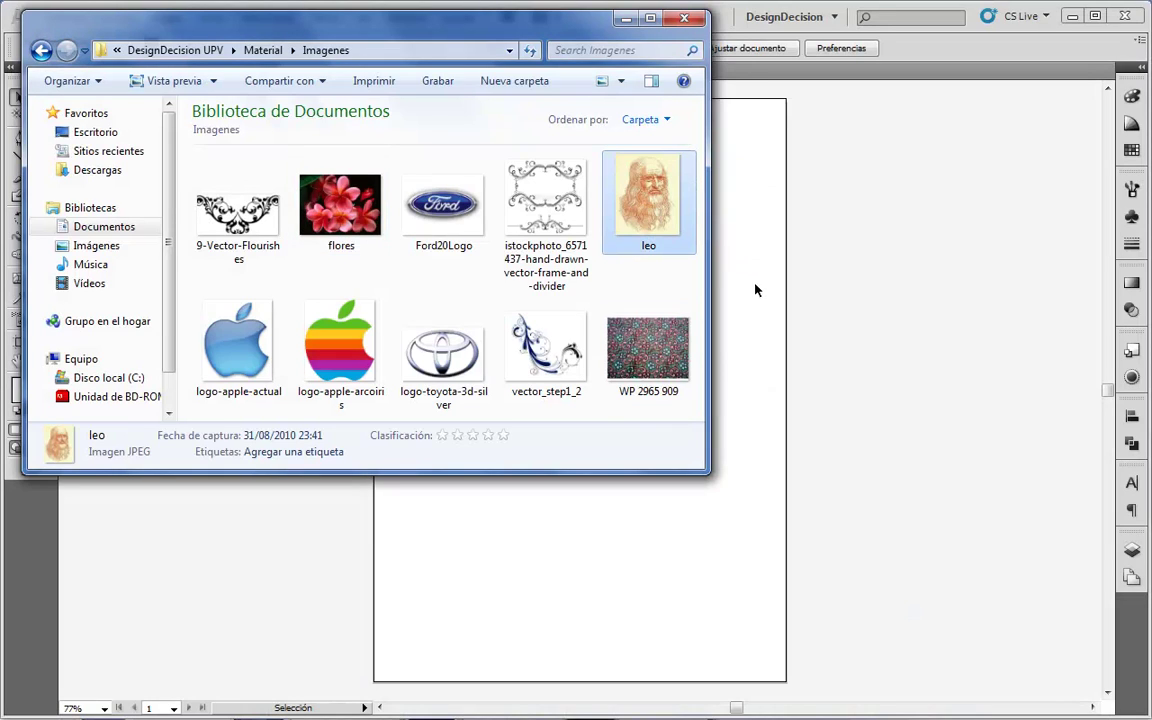
drag(755, 289, 757, 291)
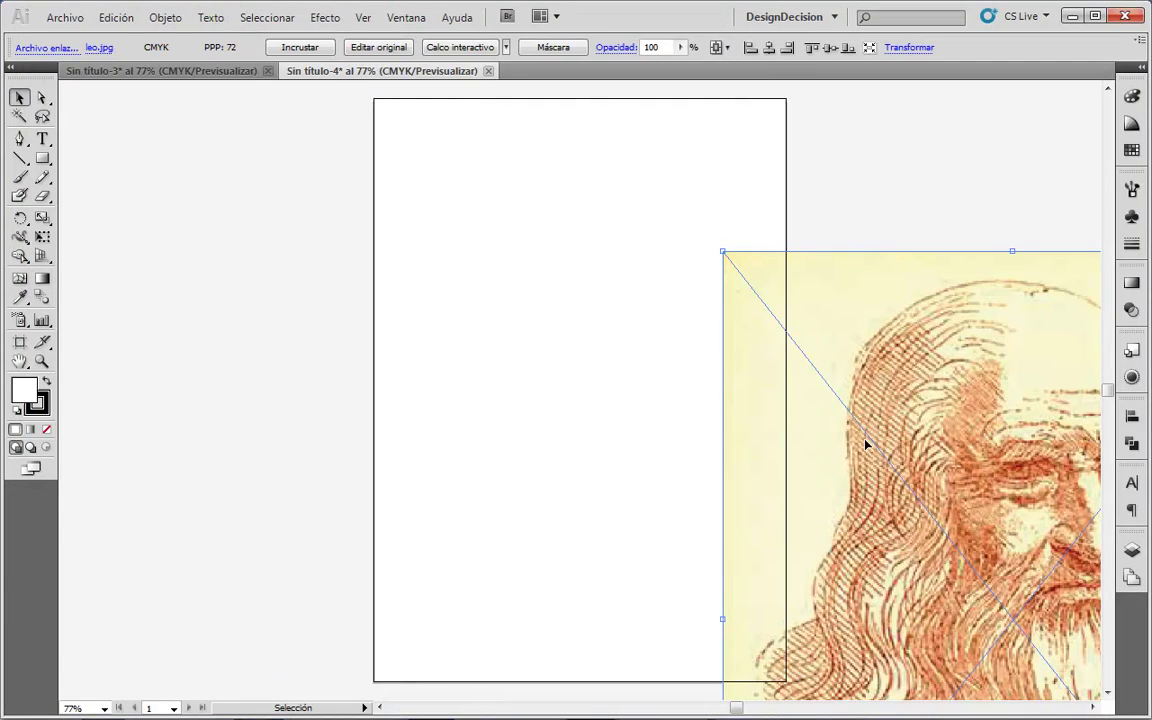
drag(866, 444, 330, 222)
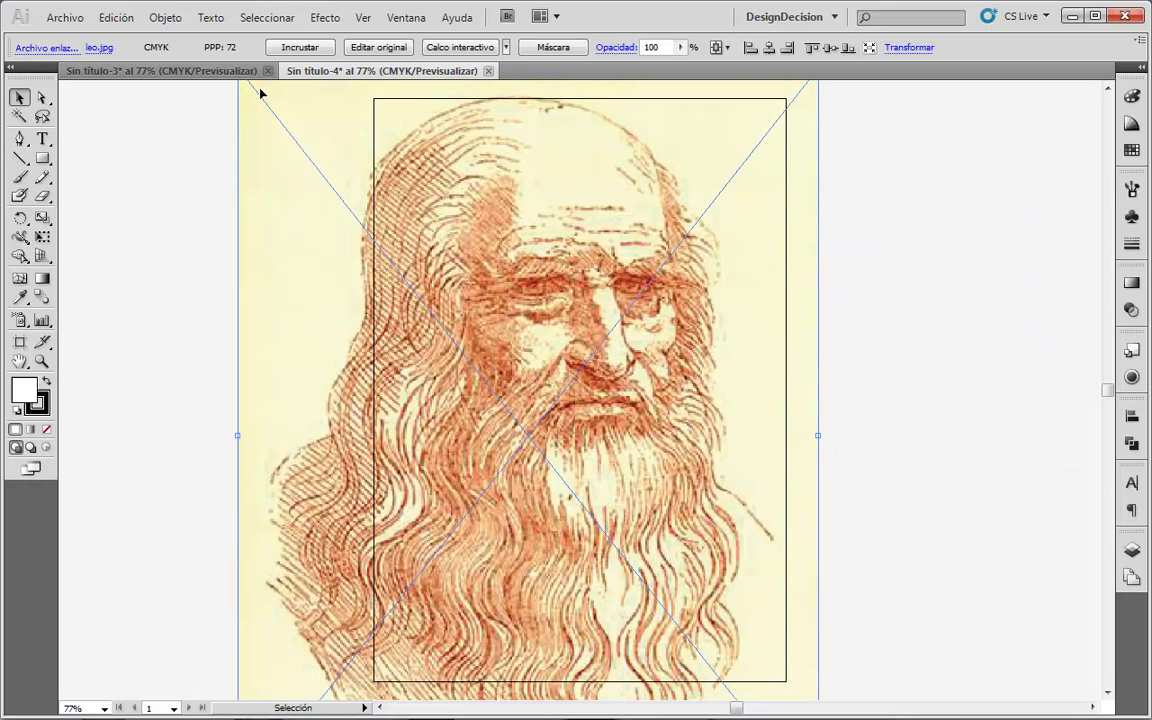
mouse_move(259, 93)
mouse_down()
mouse_move(270, 133)
mouse_move(527, 406)
mouse_up()
mouse_move(684, 618)
mouse_down()
mouse_move(583, 320)
mouse_move(601, 350)
mouse_up()
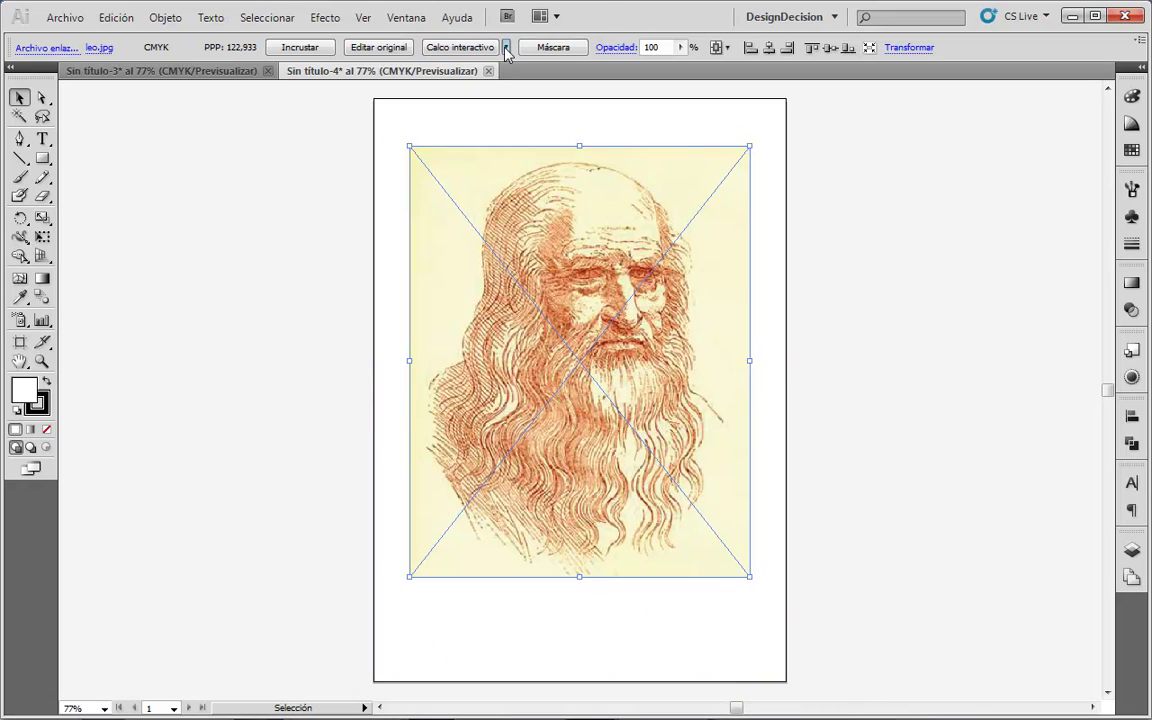
- Pan the artboard and open Calco interactivo's Opciones de calco dialog
click(506, 50)
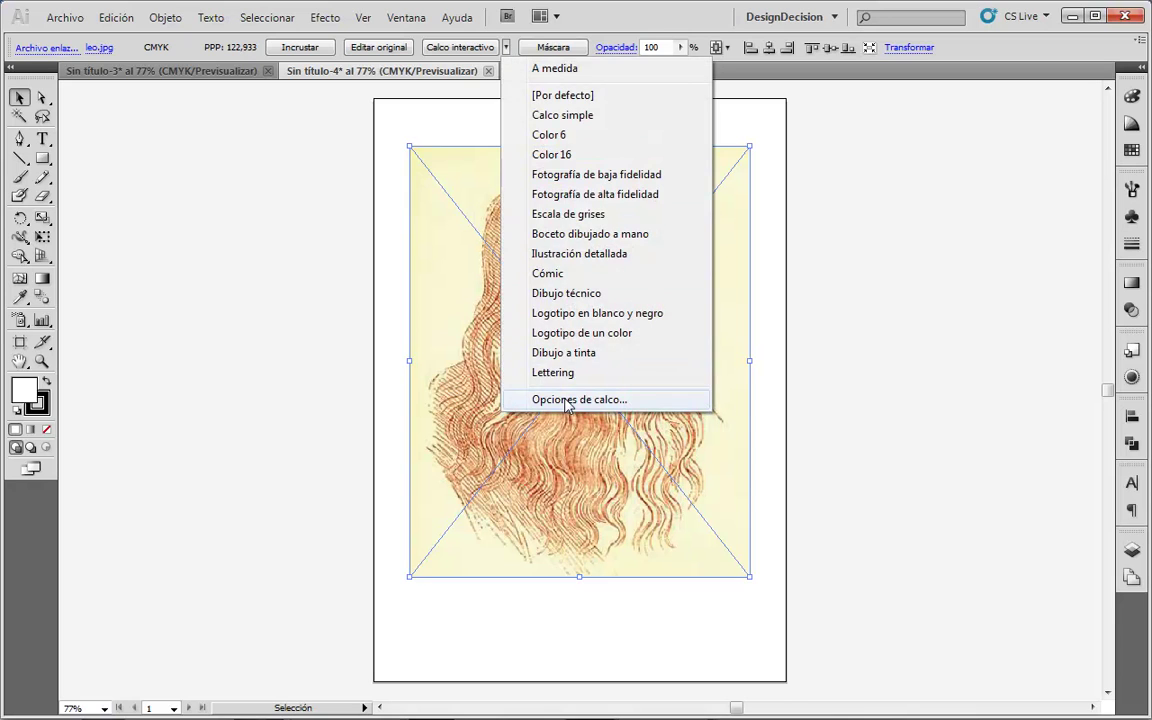
click(917, 447)
drag(890, 445, 617, 419)
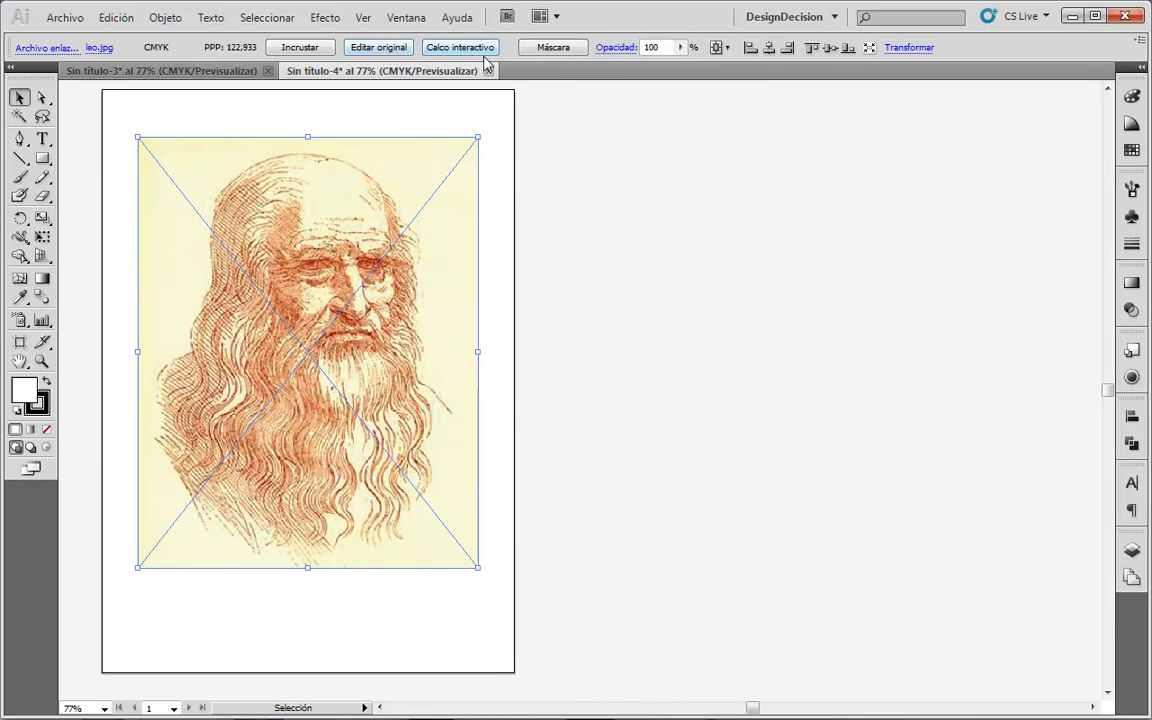
click(506, 48)
click(592, 399)
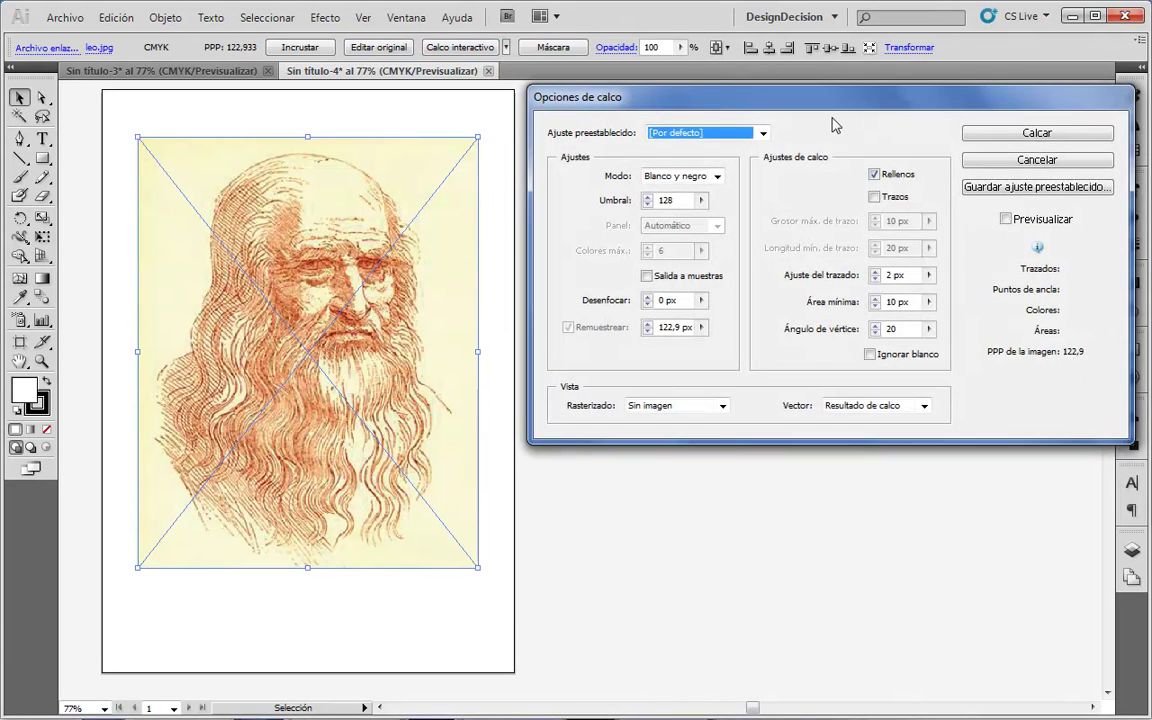
- Turn on Previsualizar and preview the portrait with the Calco simple preset
drag(870, 105, 855, 104)
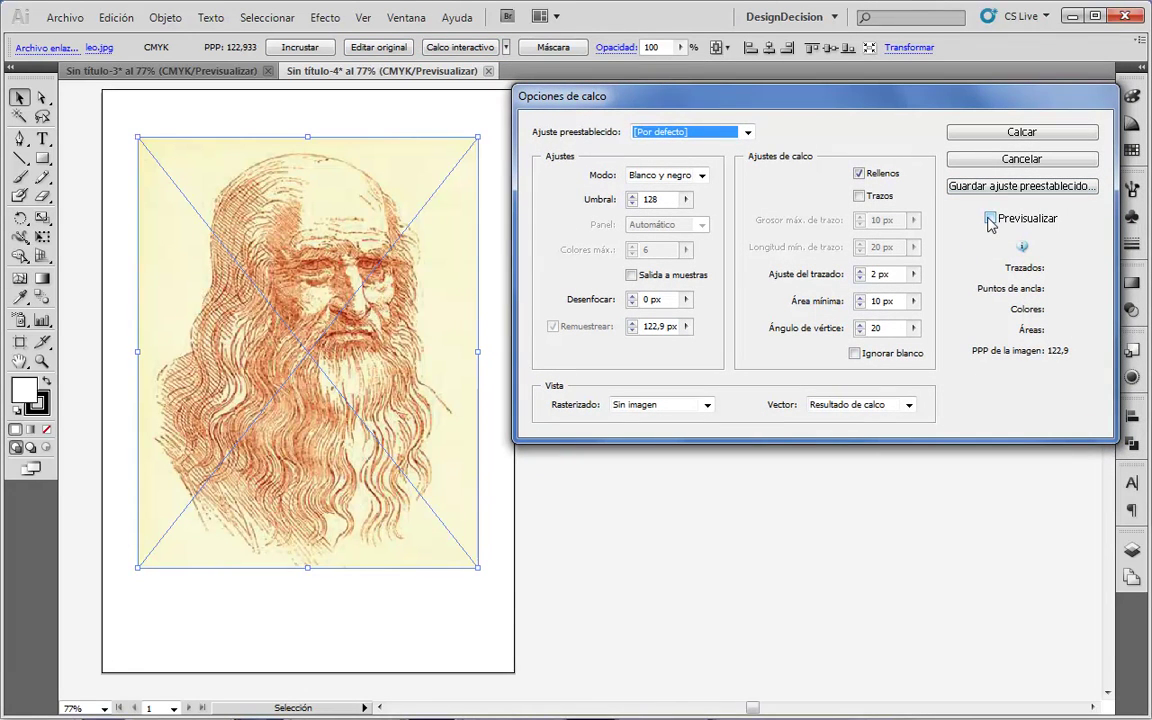
click(989, 219)
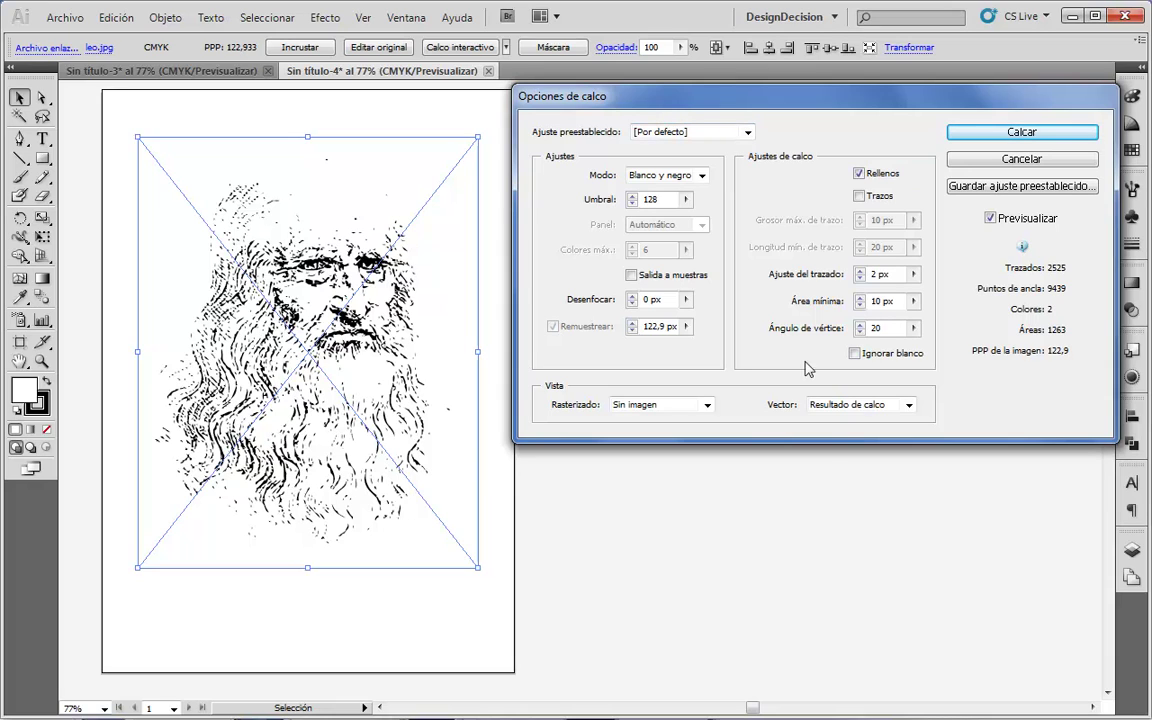
click(702, 176)
click(703, 177)
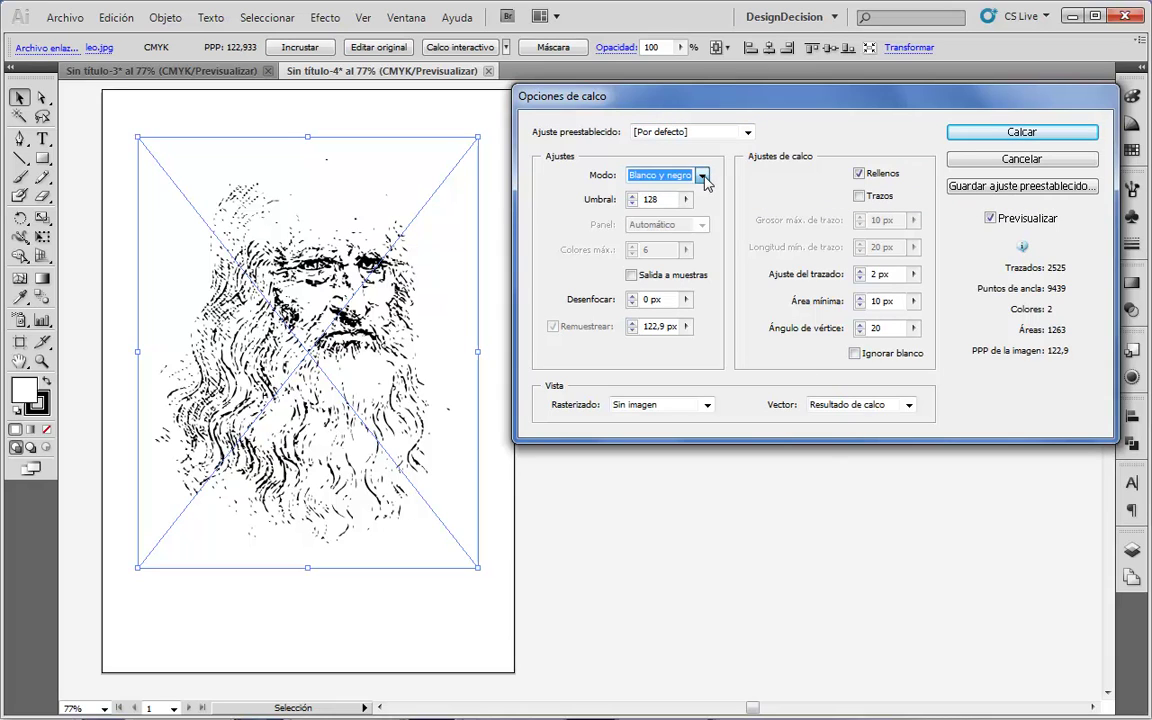
click(747, 132)
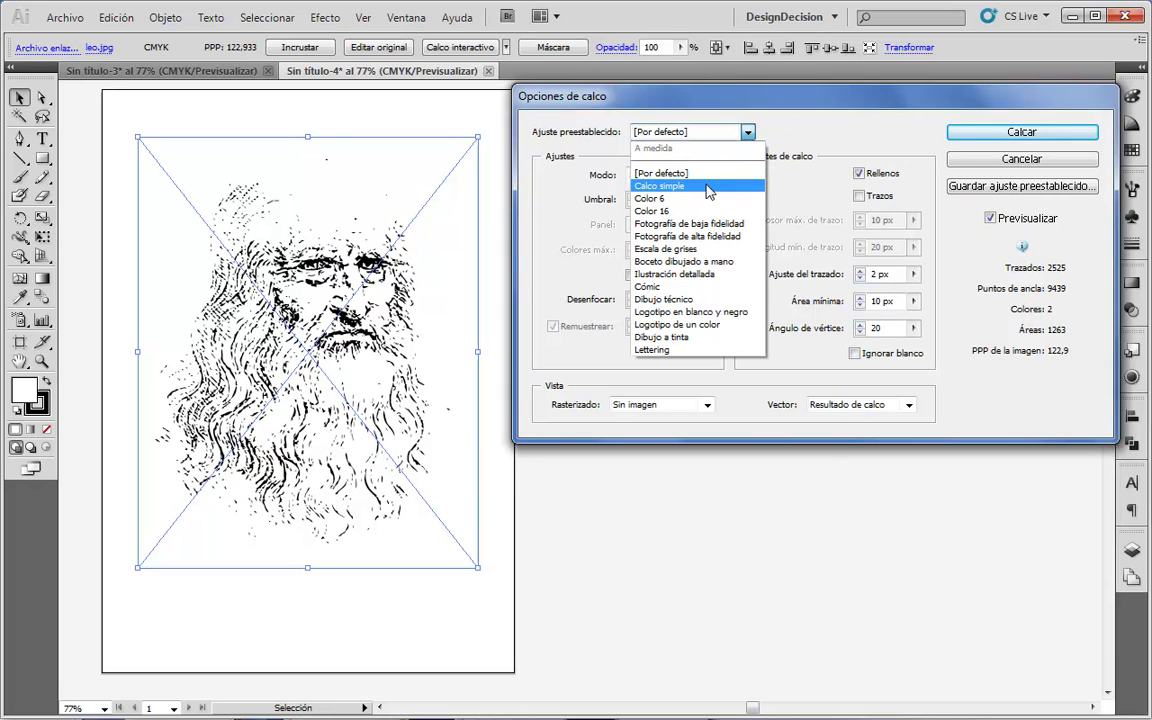
key(Escape)
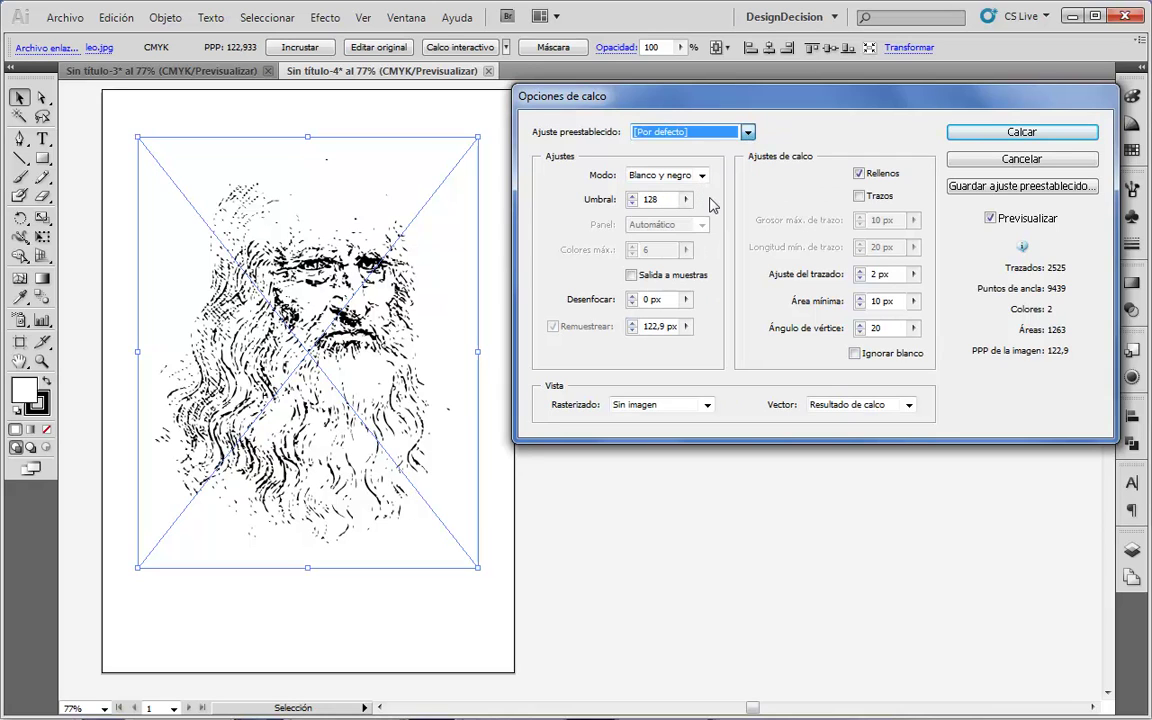
key(Down)
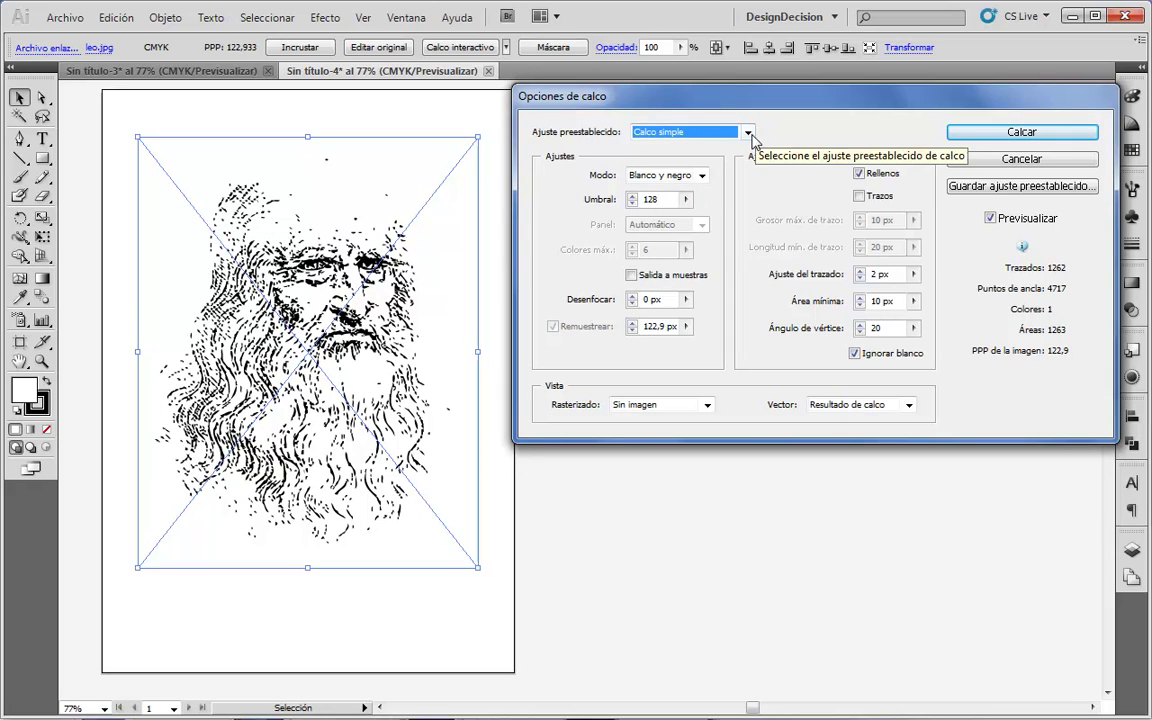
- Compare Color 6 and Color 16, then settle on Fotografía de baja fidelidad
click(751, 137)
click(727, 198)
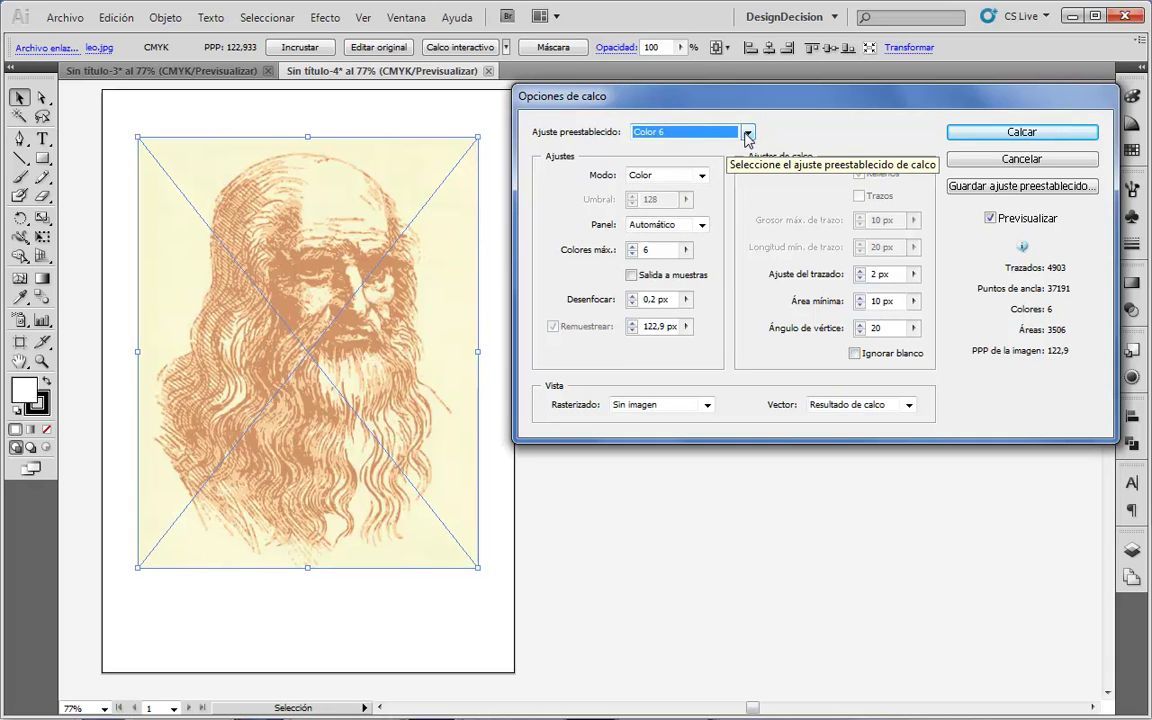
click(747, 135)
click(713, 213)
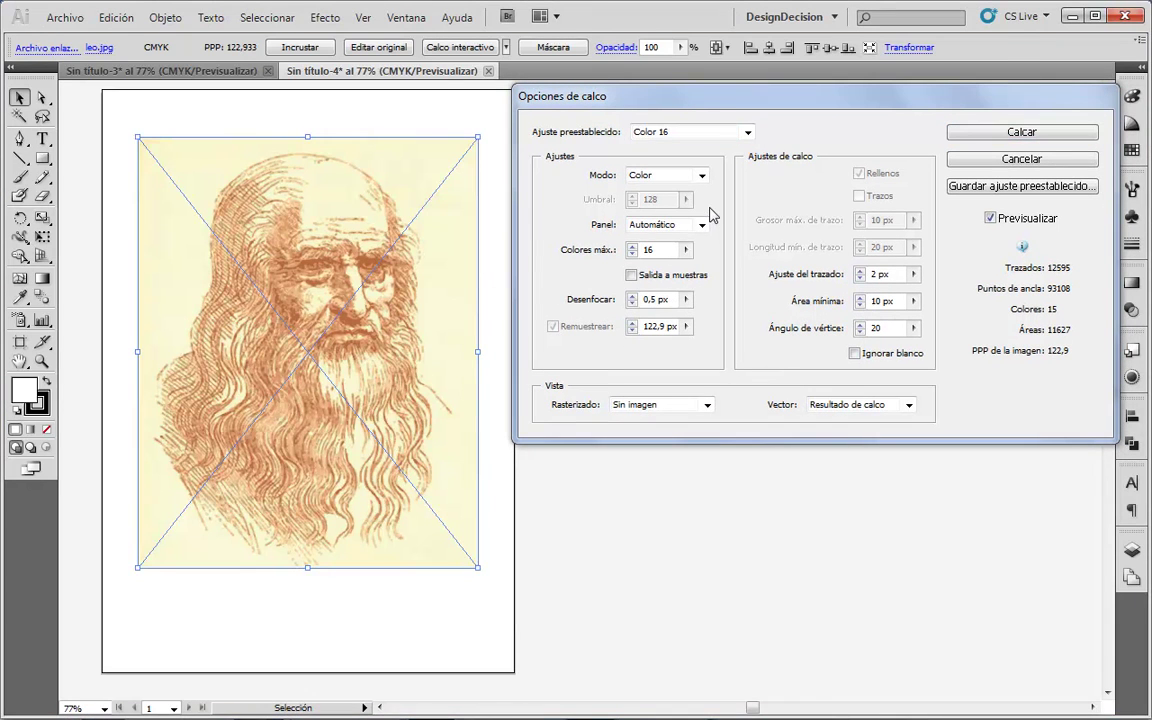
click(747, 132)
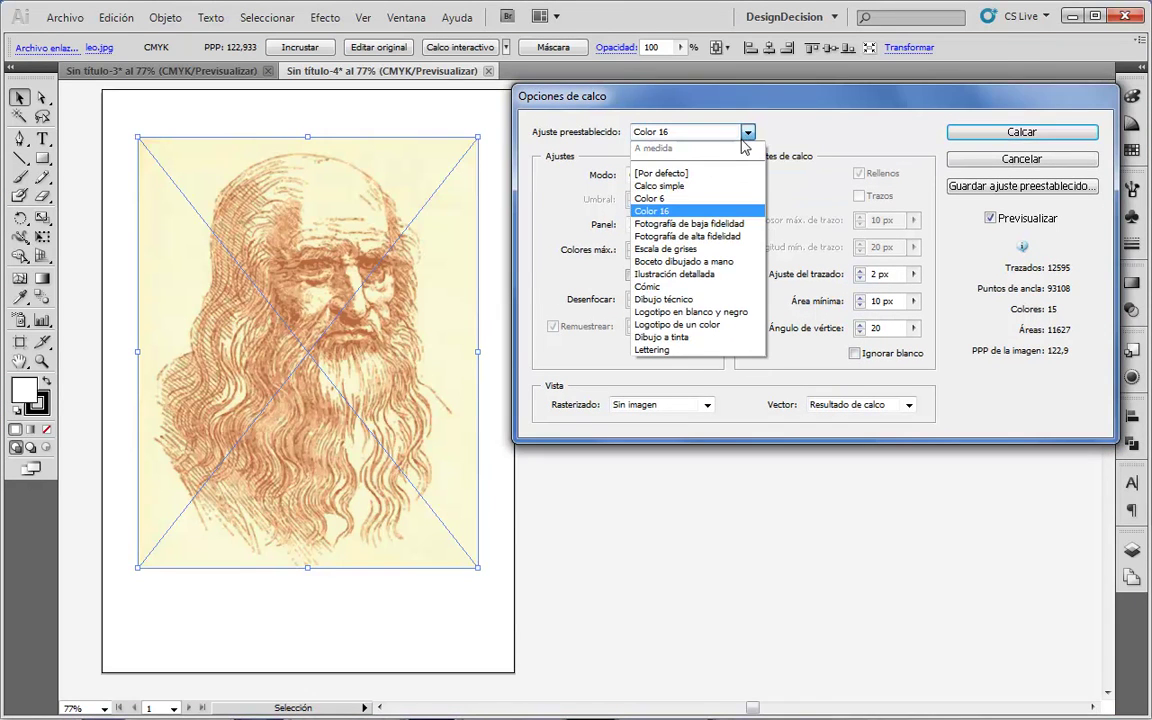
key(Escape)
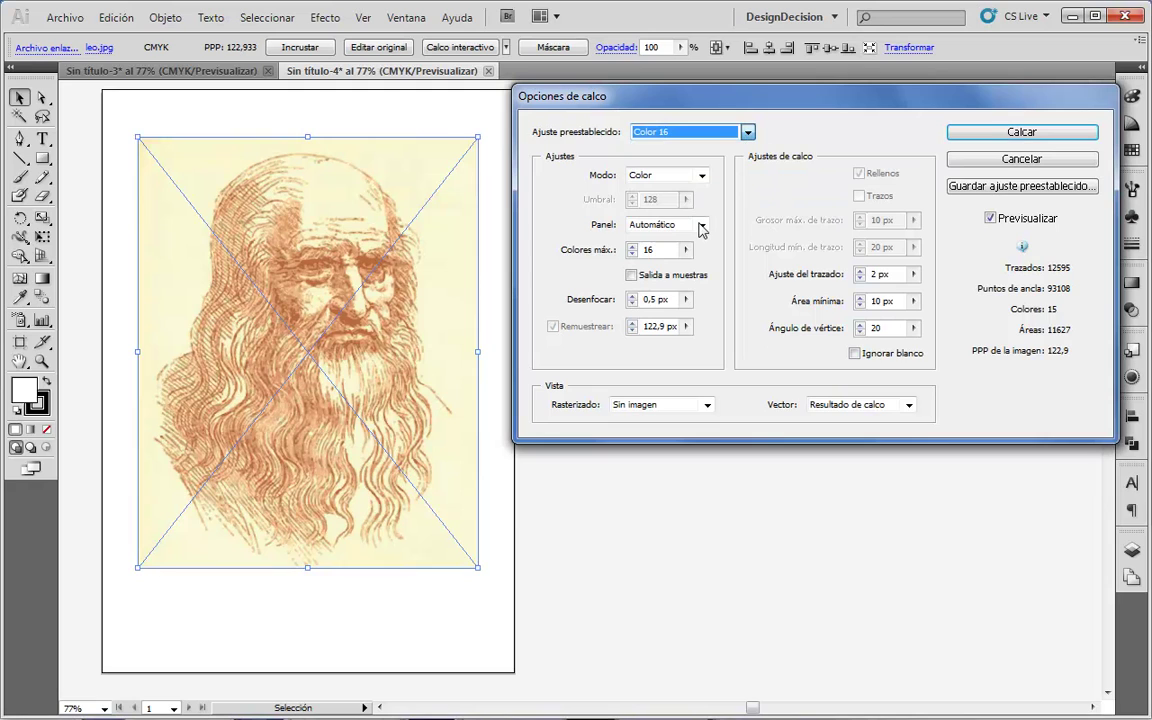
key(Down)
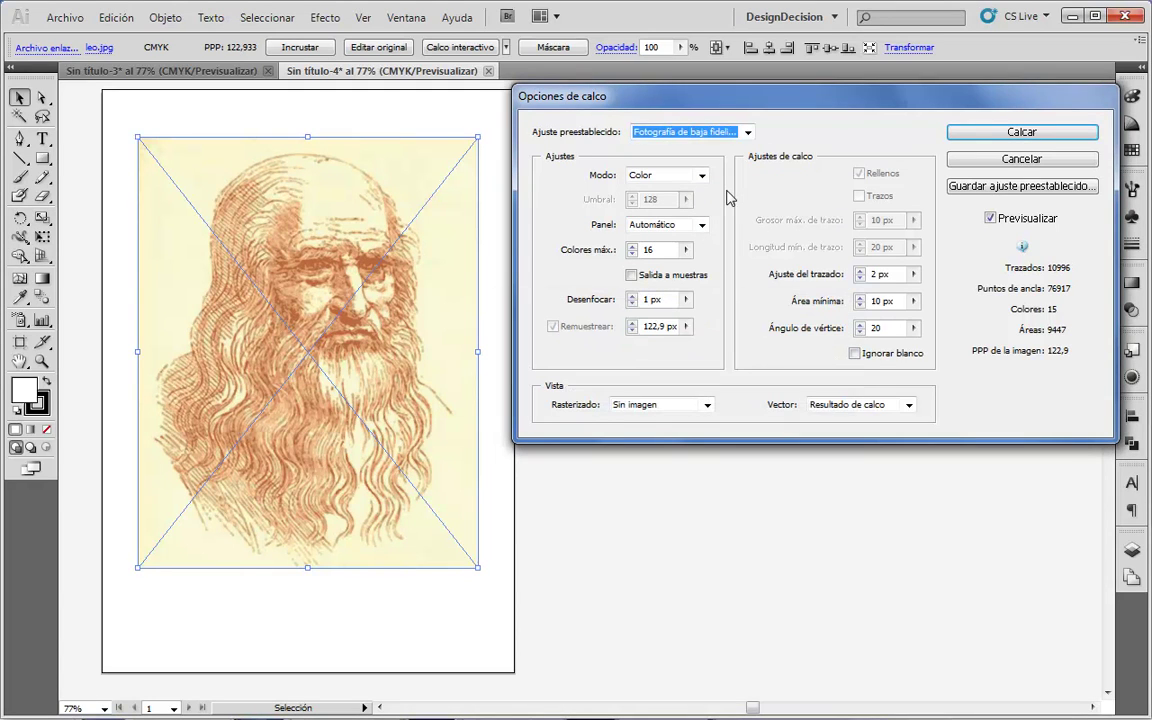
- Try Boceto dibujado a mano and Ilustración detallada, then choose the Dibujo técnico preset
click(747, 132)
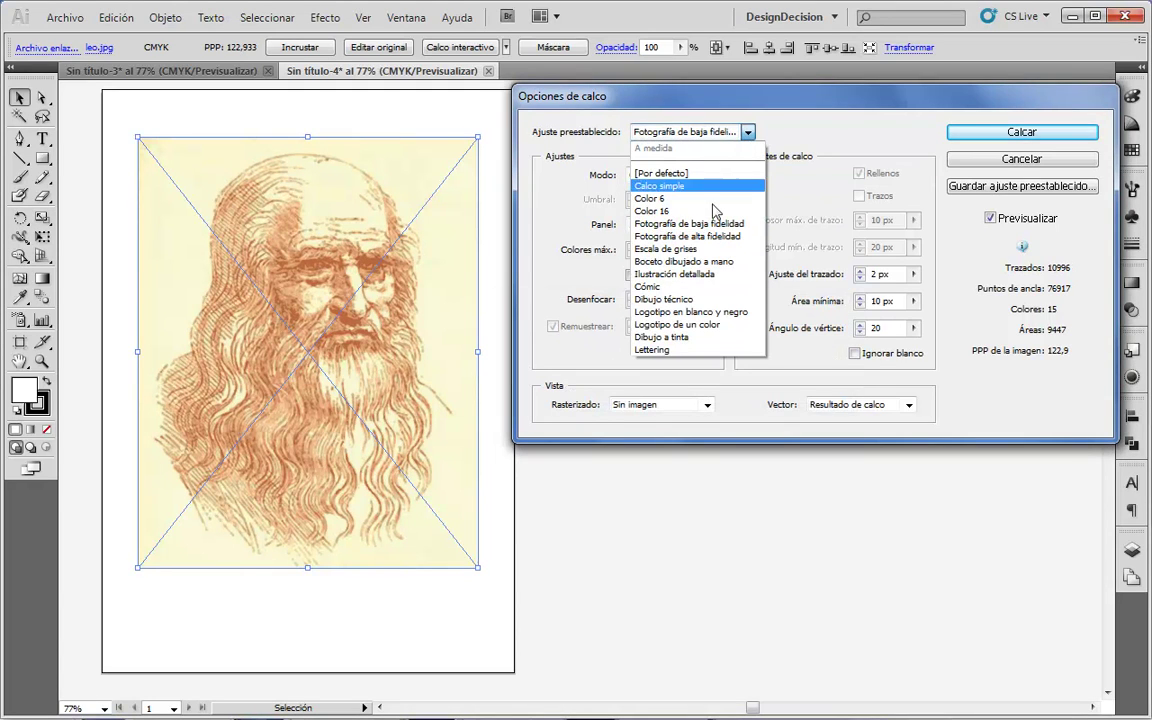
key(Escape)
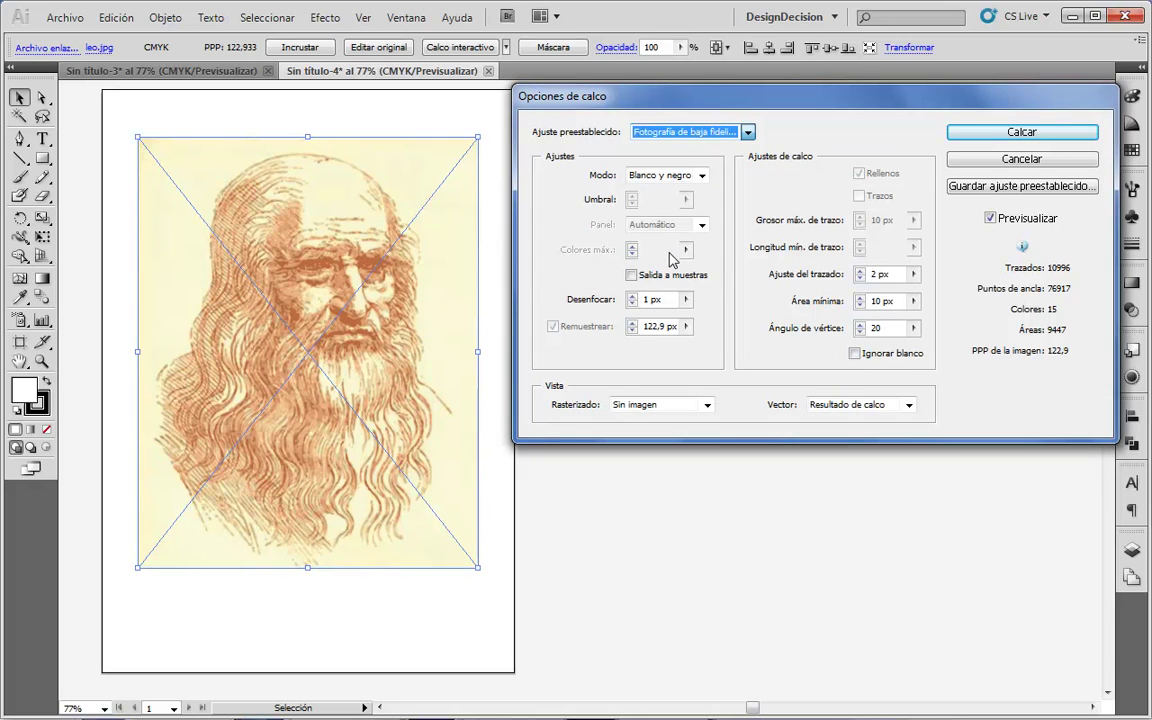
click(747, 132)
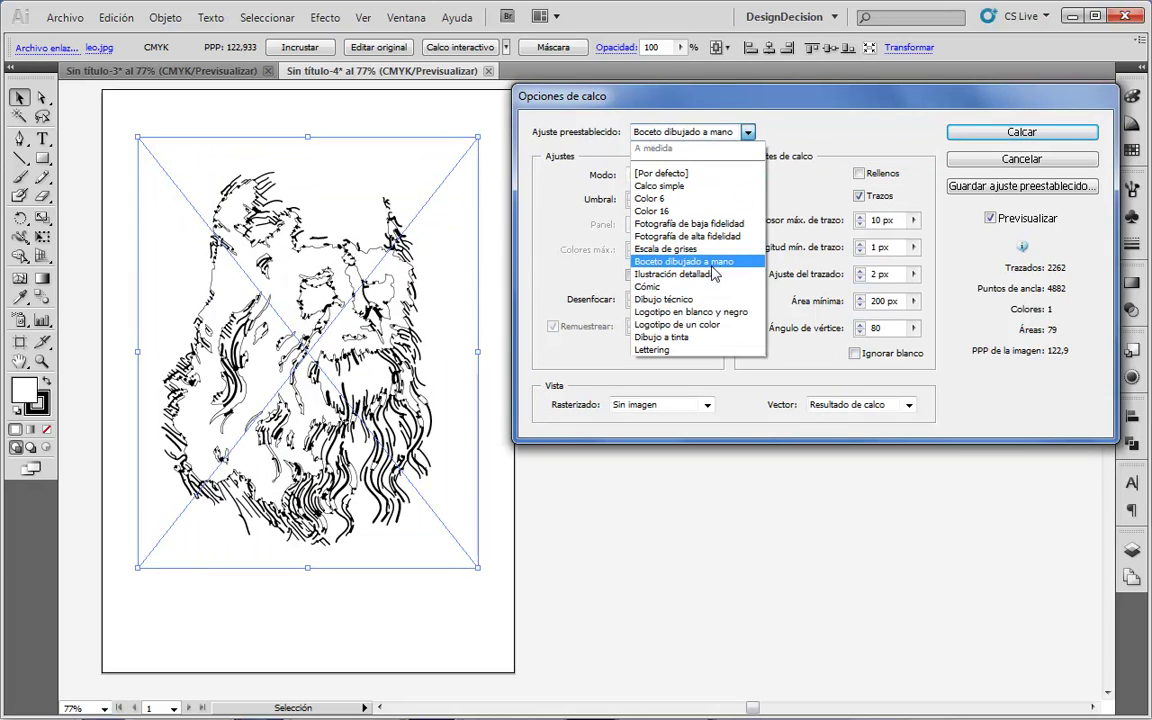
key(Escape)
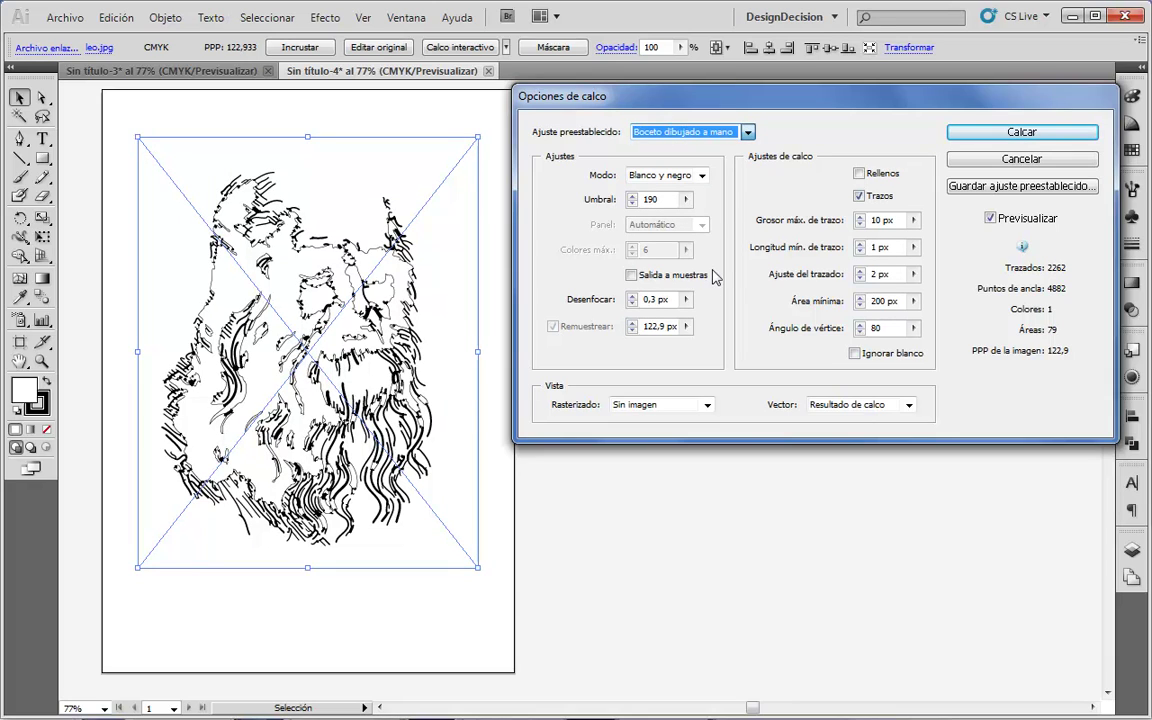
key(Down)
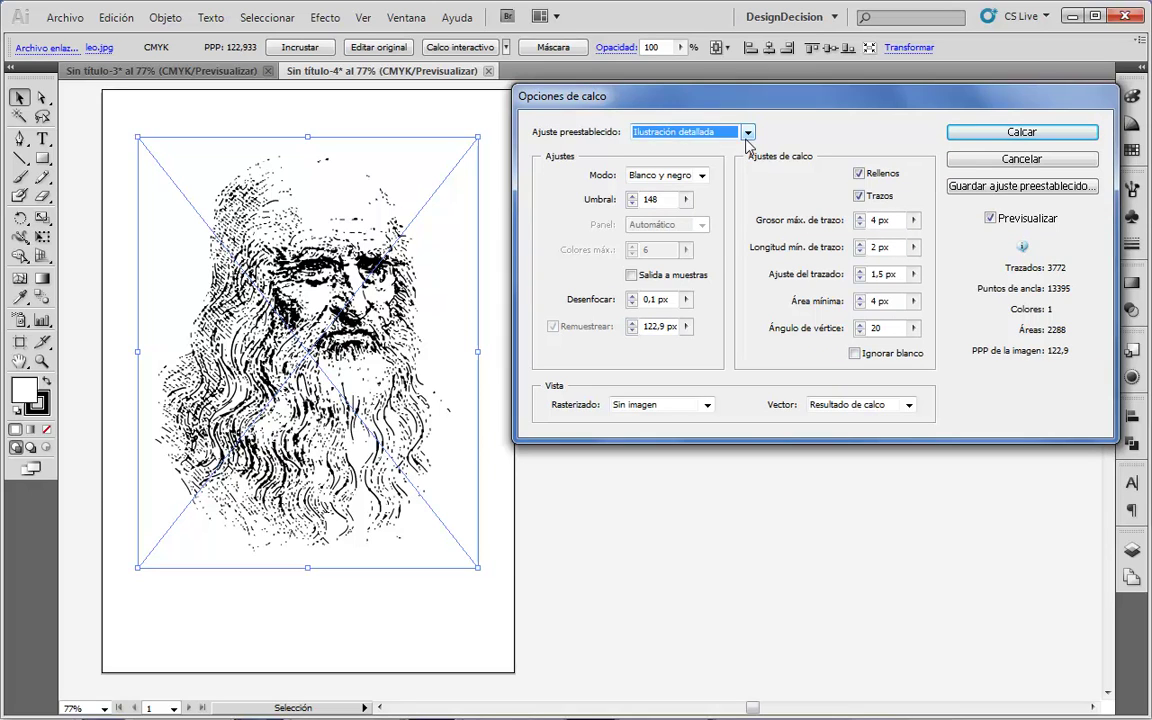
click(747, 132)
click(706, 303)
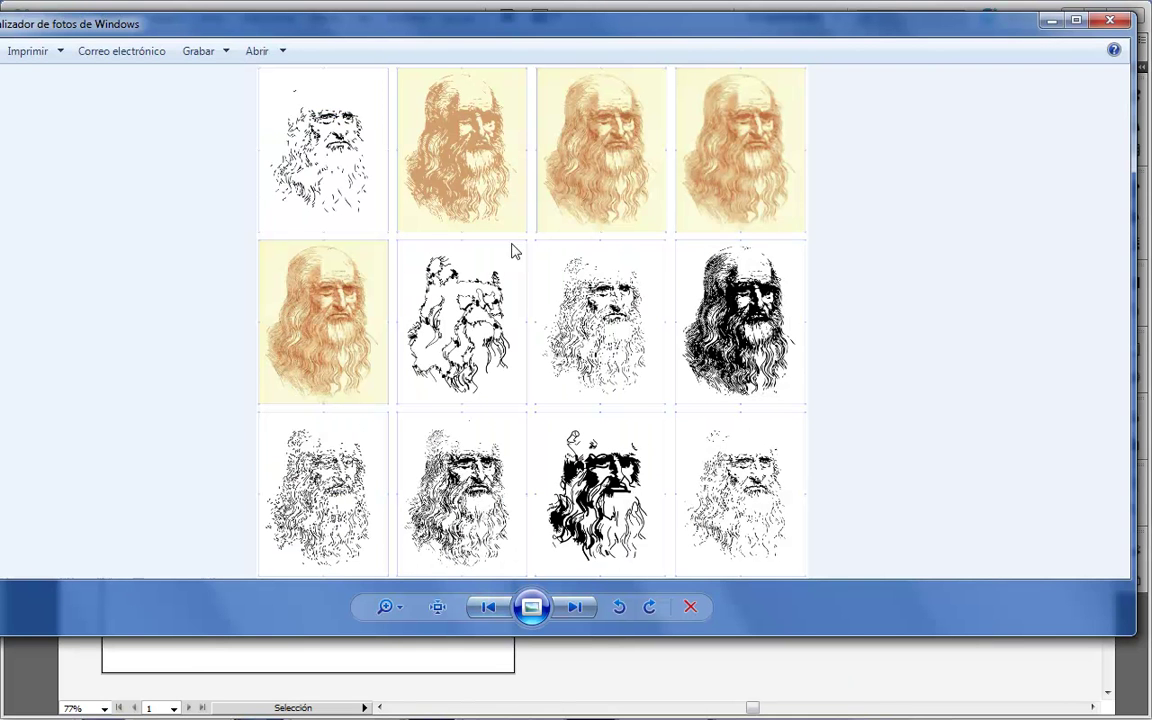
scroll(525, 249, up, 1)
scroll(501, 231, up, 1)
scroll(501, 231, up, 1)
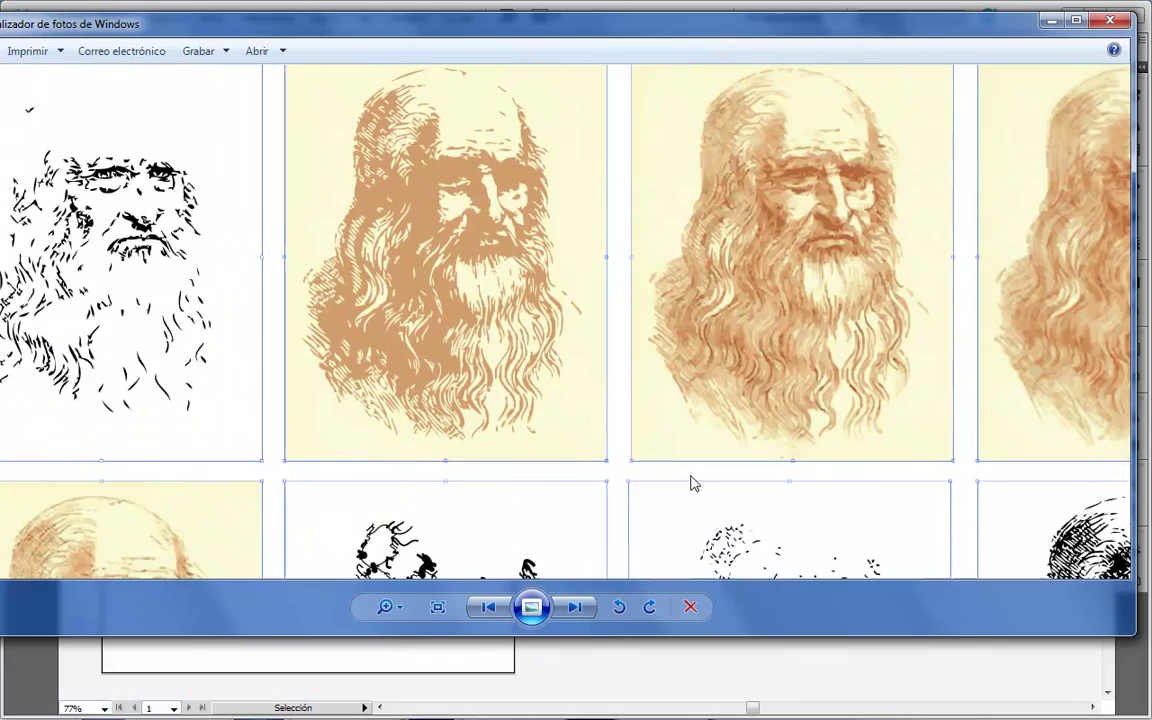
scroll(348, 302, down, 1)
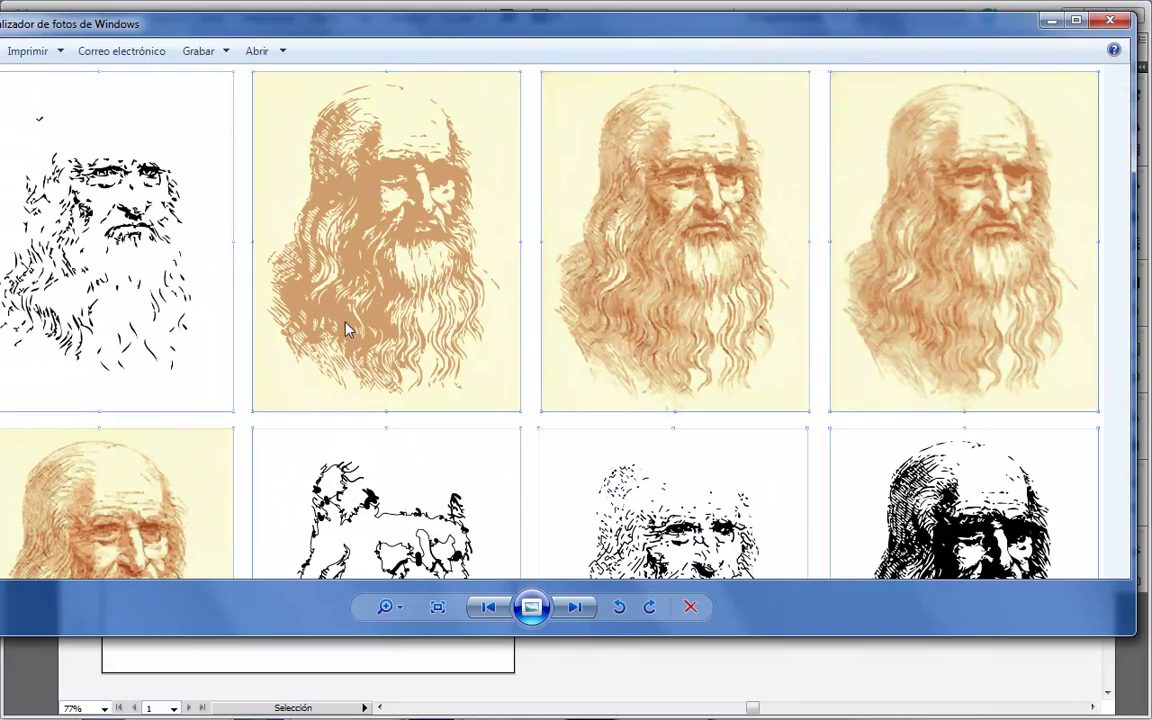
scroll(370, 320, down, 1)
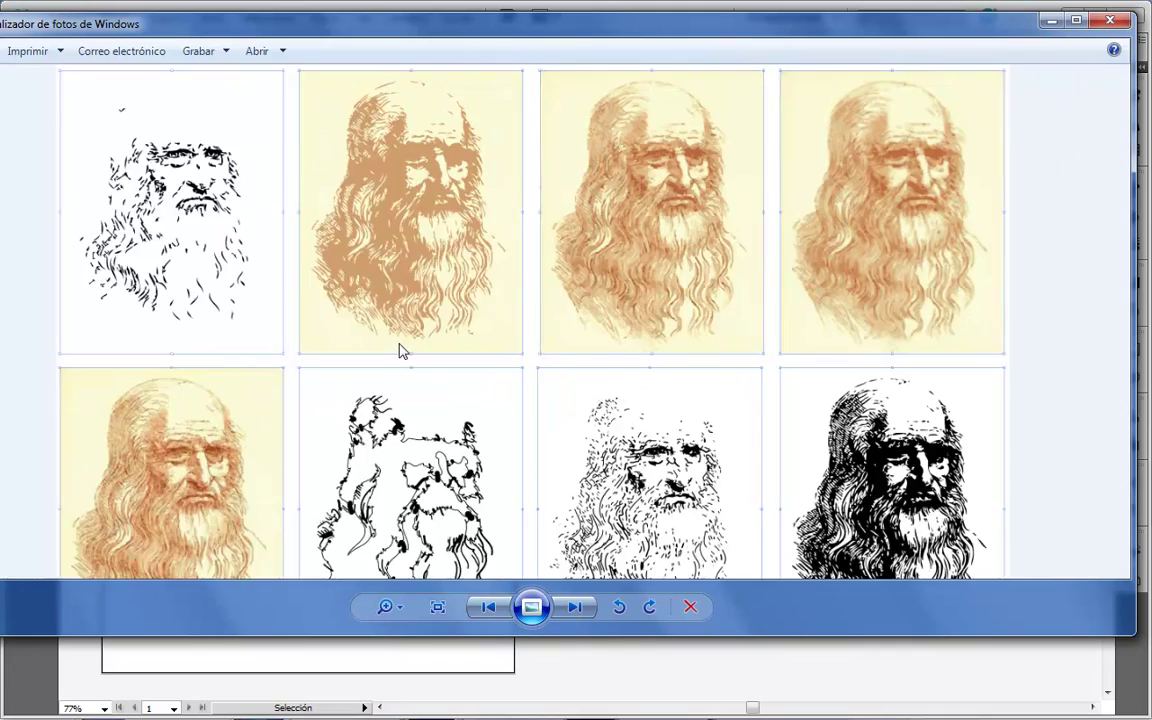
scroll(360, 315, up, 1)
scroll(365, 405, down, 1)
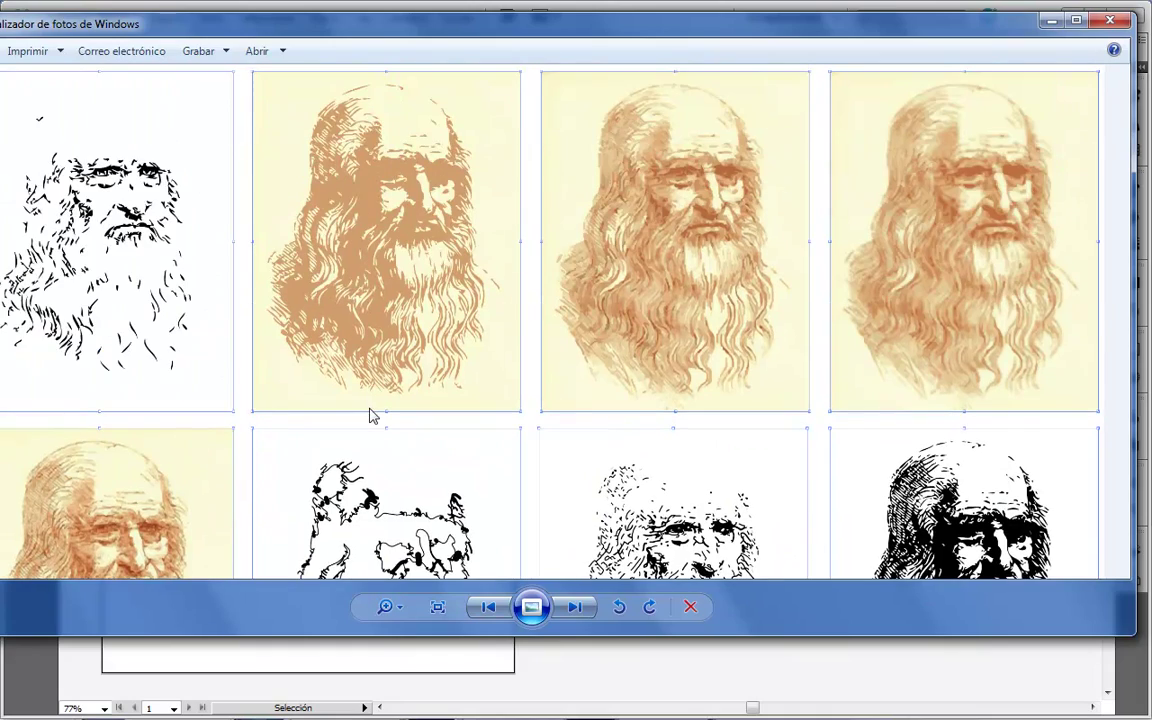
scroll(345, 190, up, 1)
drag(362, 413, 362, 143)
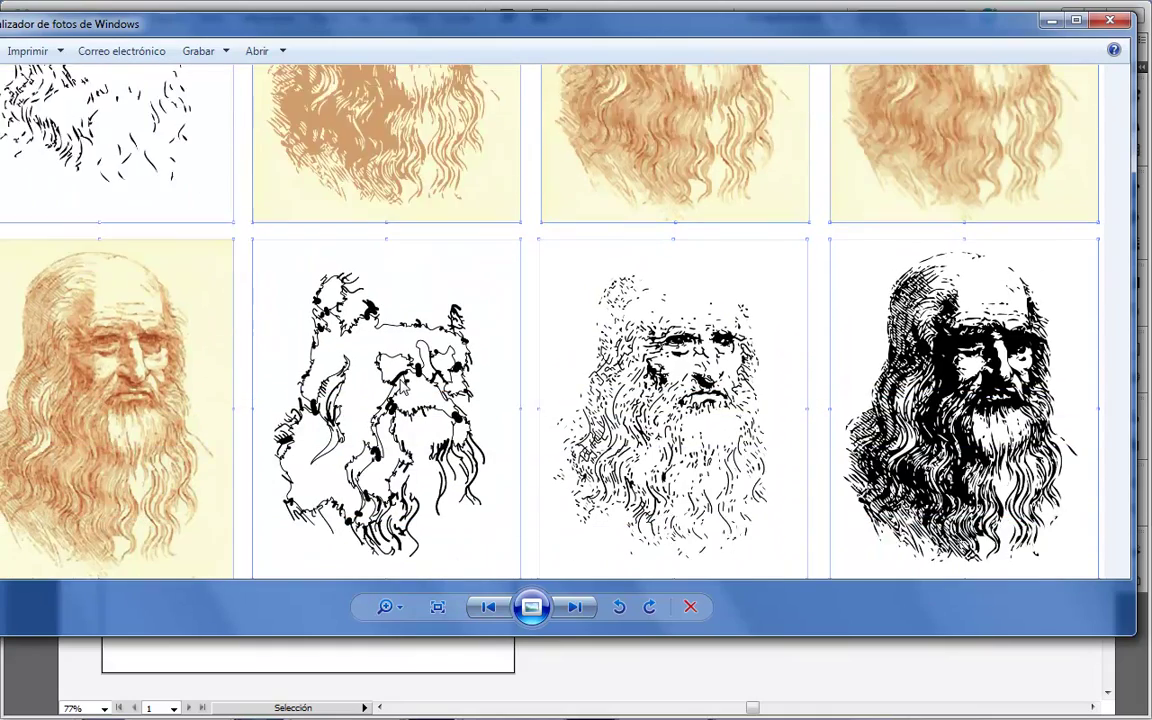
drag(428, 315, 395, 208)
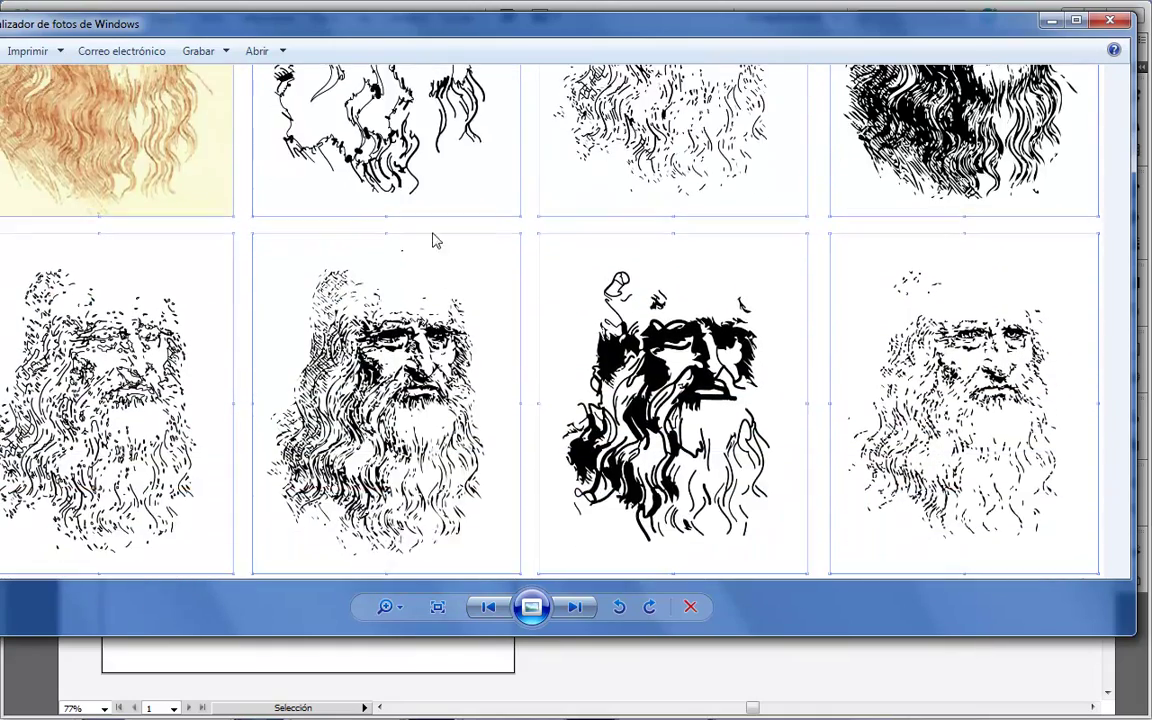
mouse_move(403, 263)
mouse_down()
mouse_move(419, 427)
mouse_move(388, 313)
mouse_move(400, 460)
mouse_up()
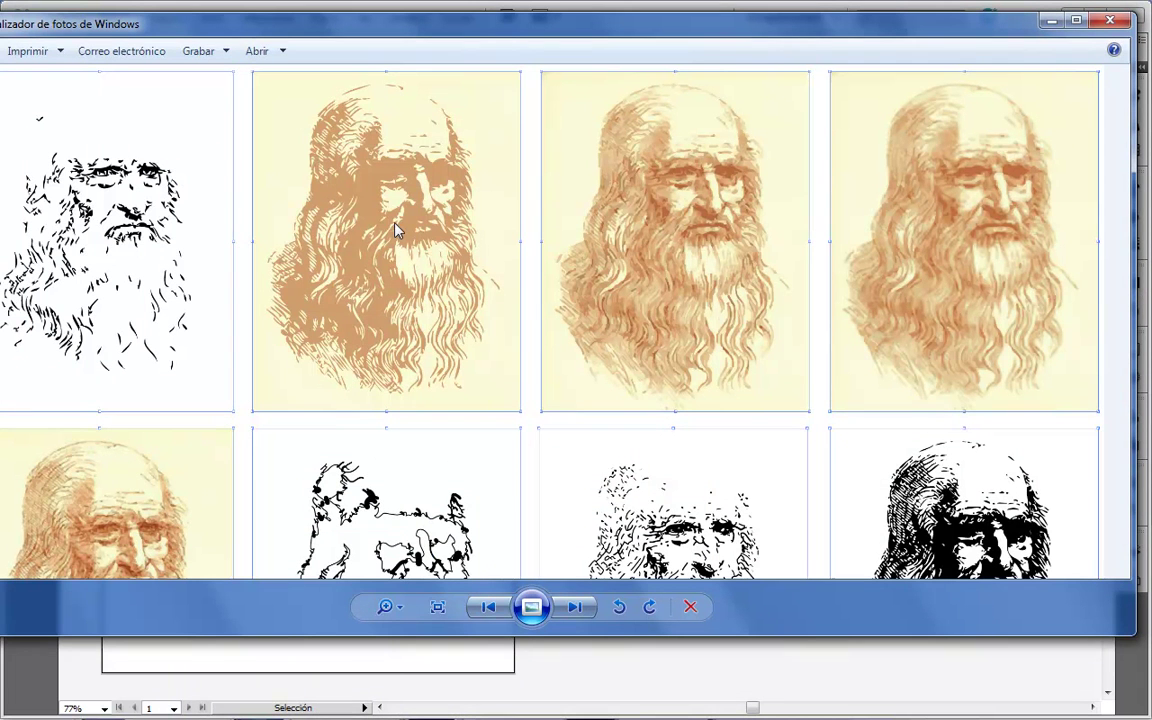
- Minimize the trace results sheet and zoom in and out on the lt6 example image
click(1051, 20)
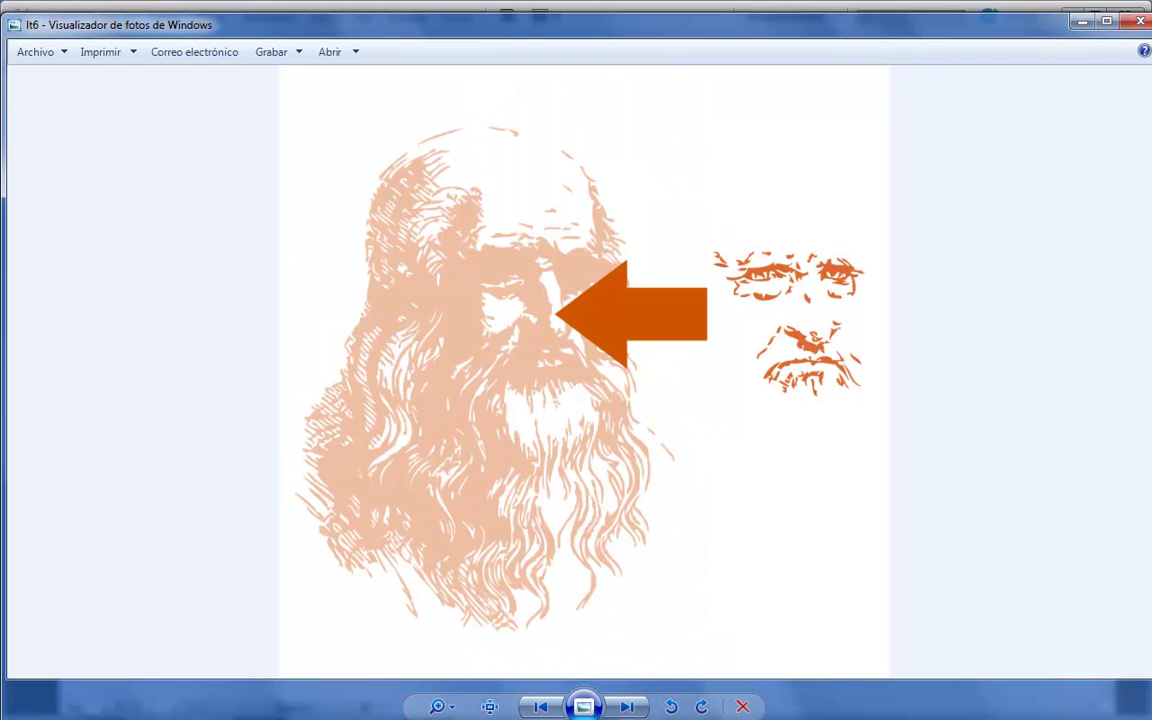
scroll(743, 305, up, 2)
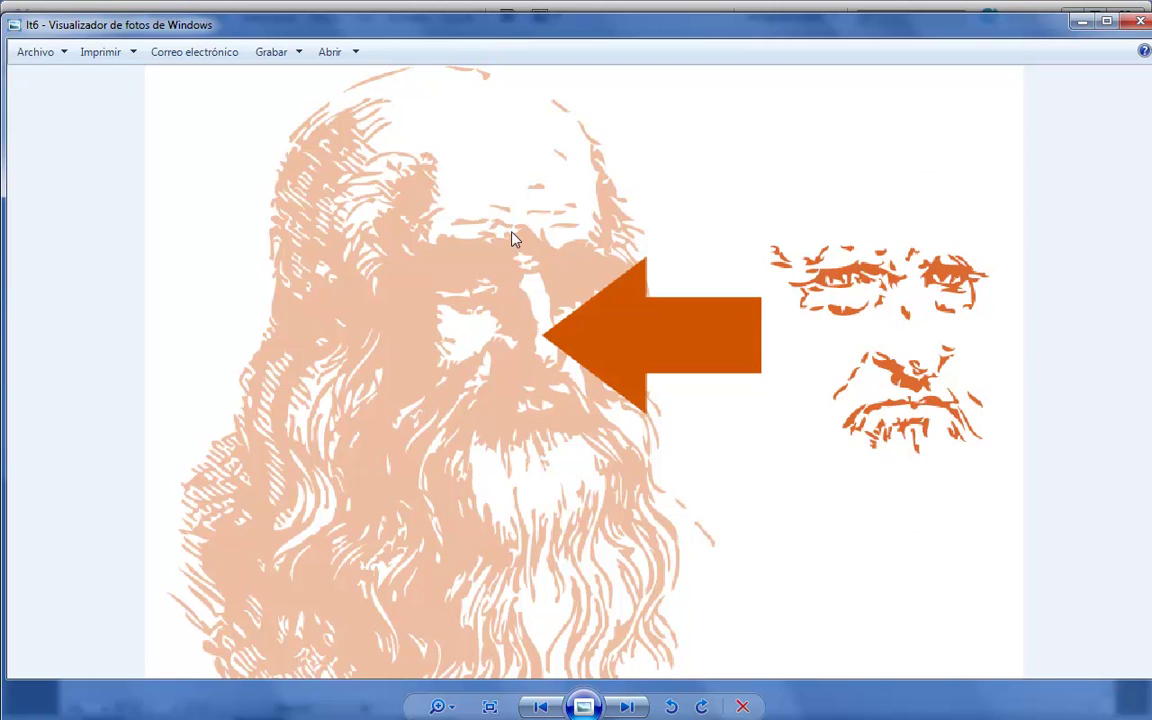
scroll(681, 420, up, 2)
scroll(681, 426, down, 1)
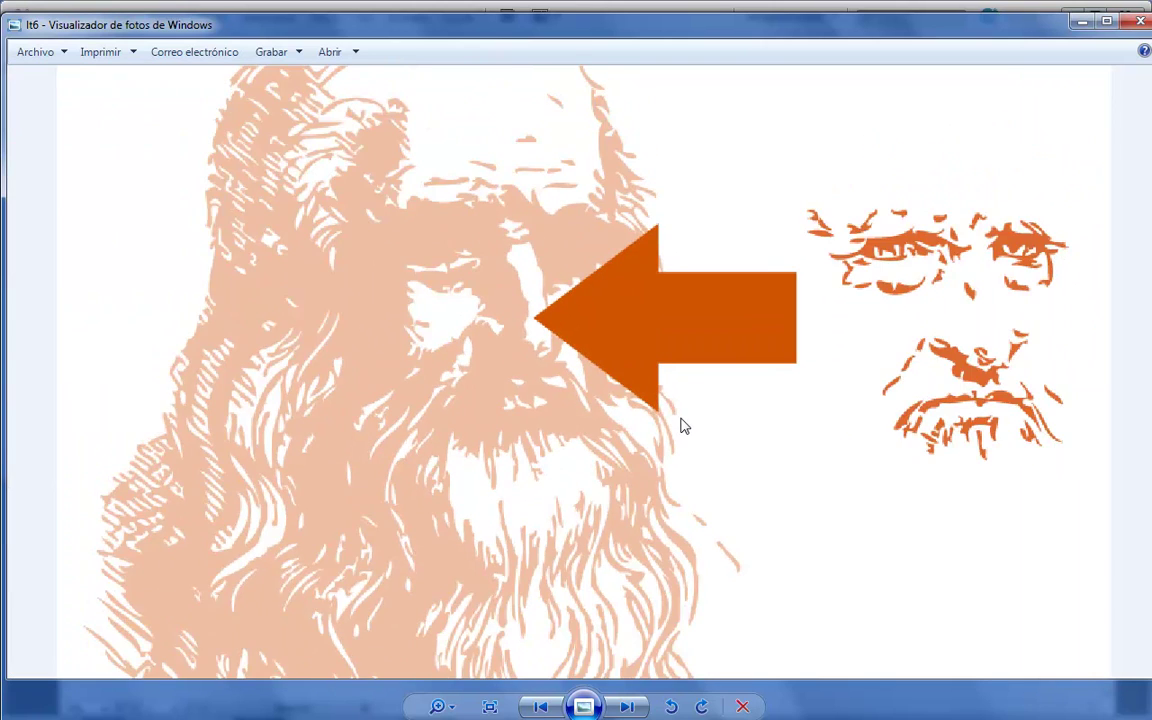
scroll(681, 426, down, 2)
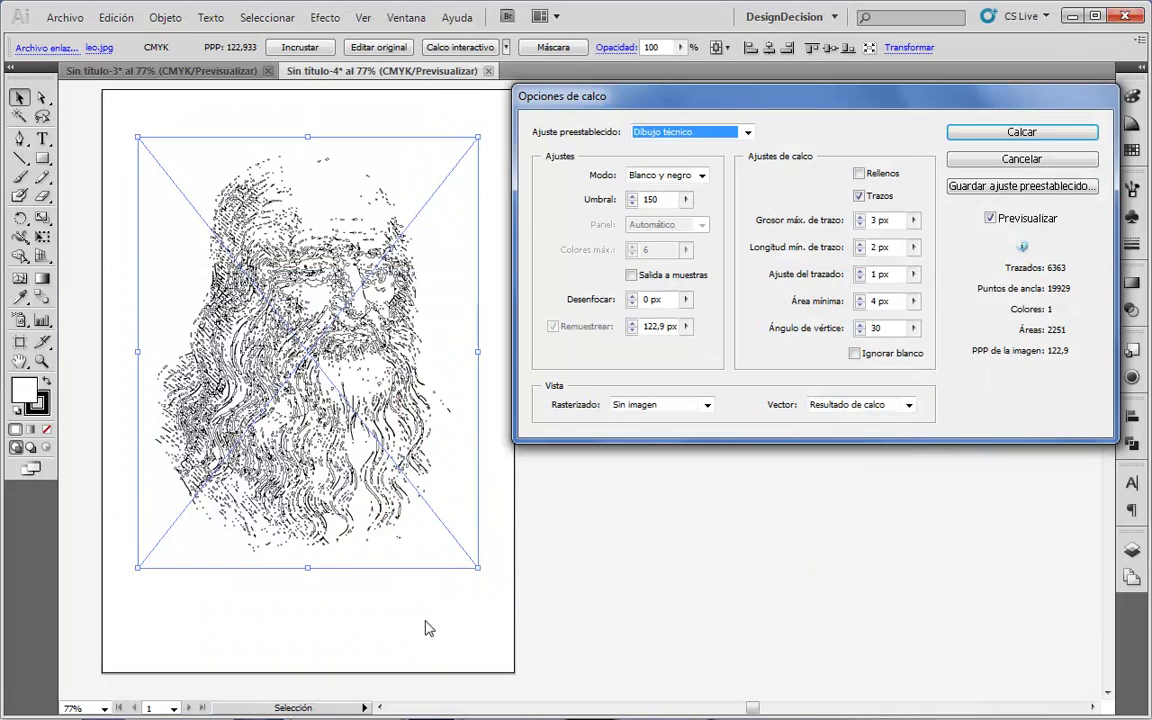
- Try Calco simple with Desenfocar 1, then reset the settings and cancel without tracing
click(748, 132)
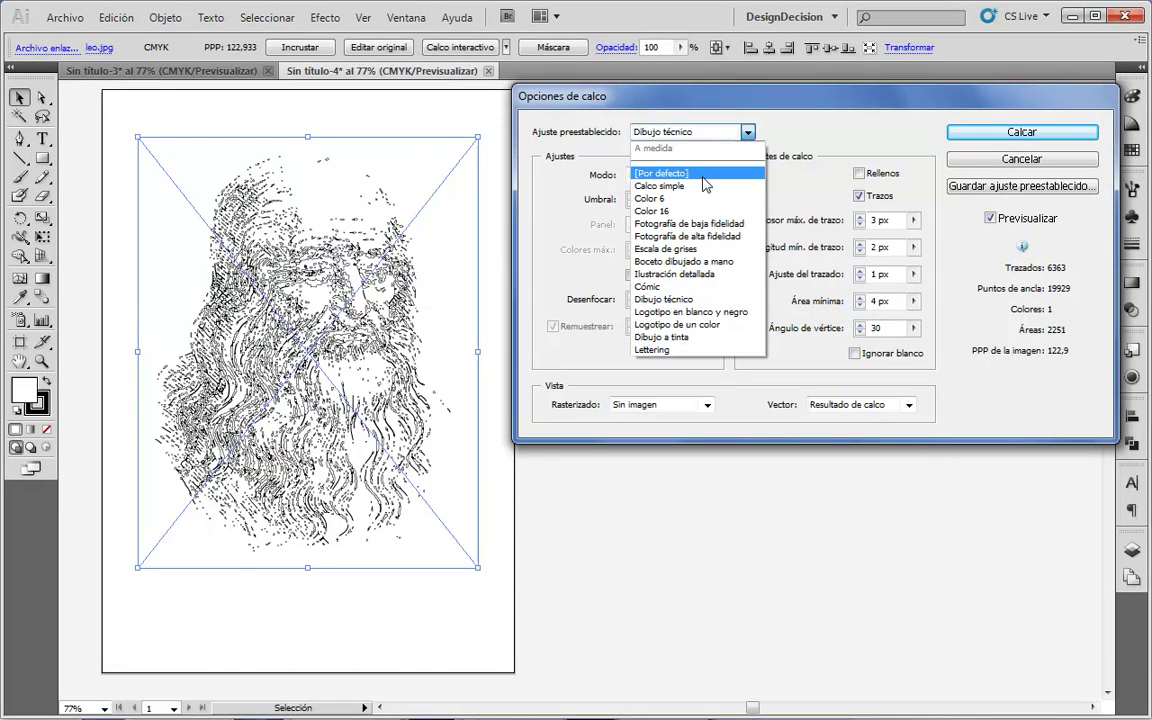
key(Escape)
key(Down)
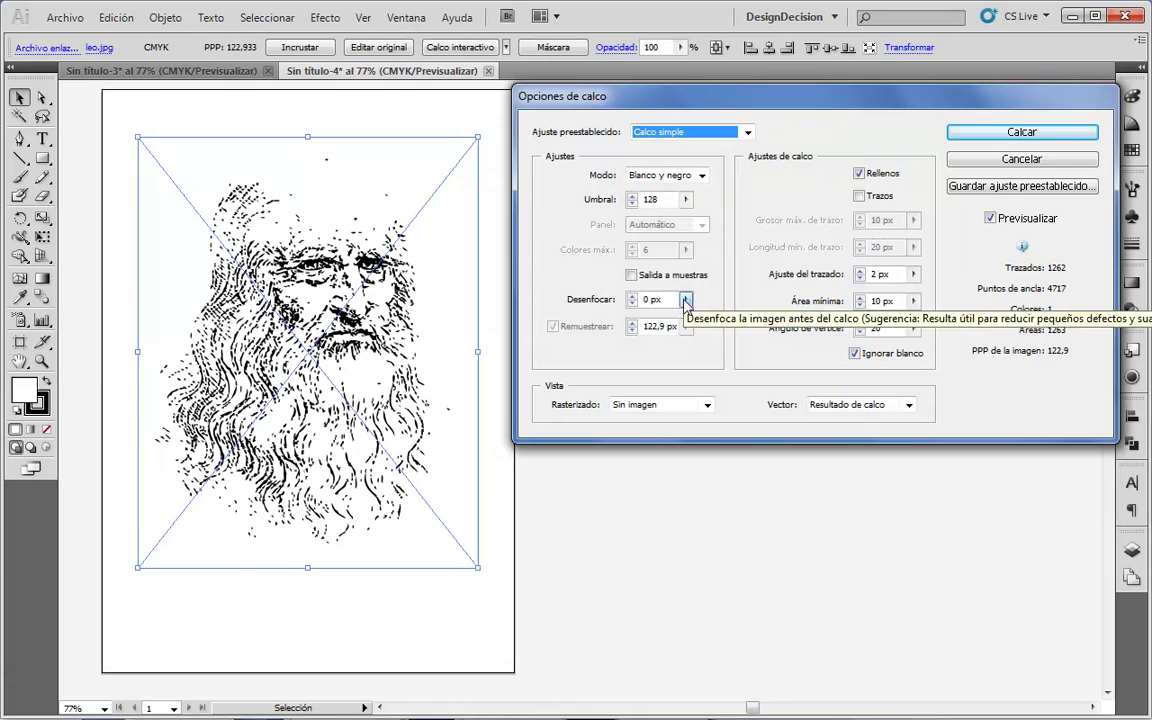
click(632, 297)
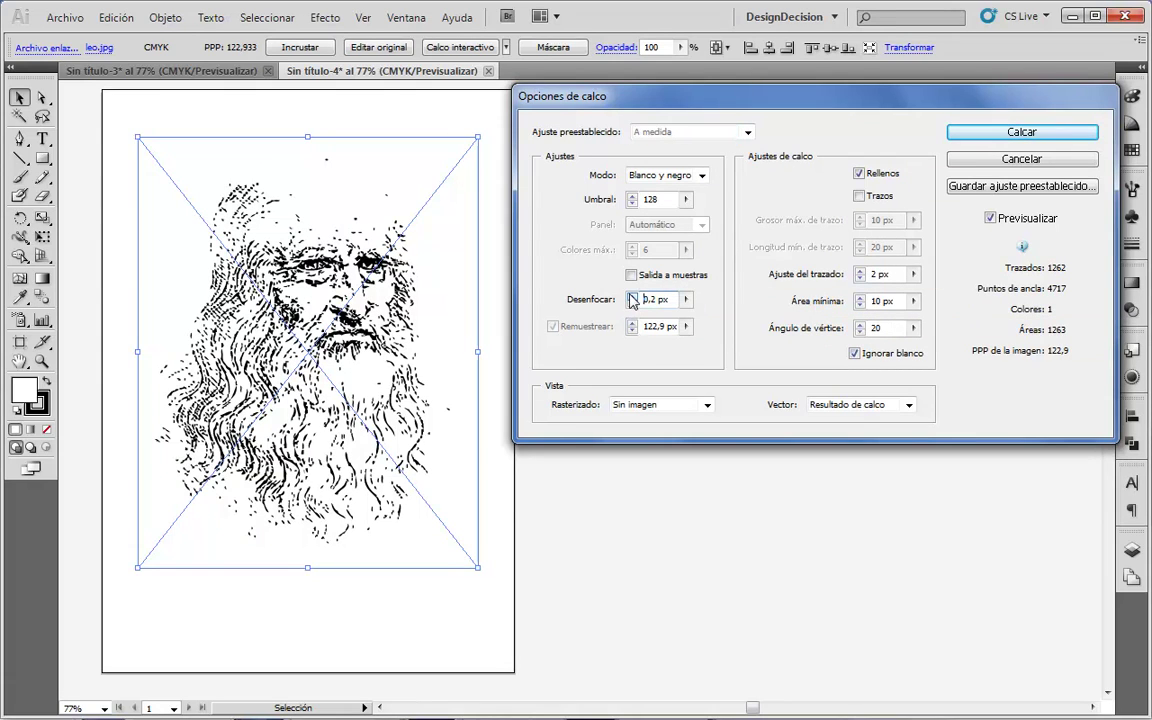
drag(651, 299, 572, 313)
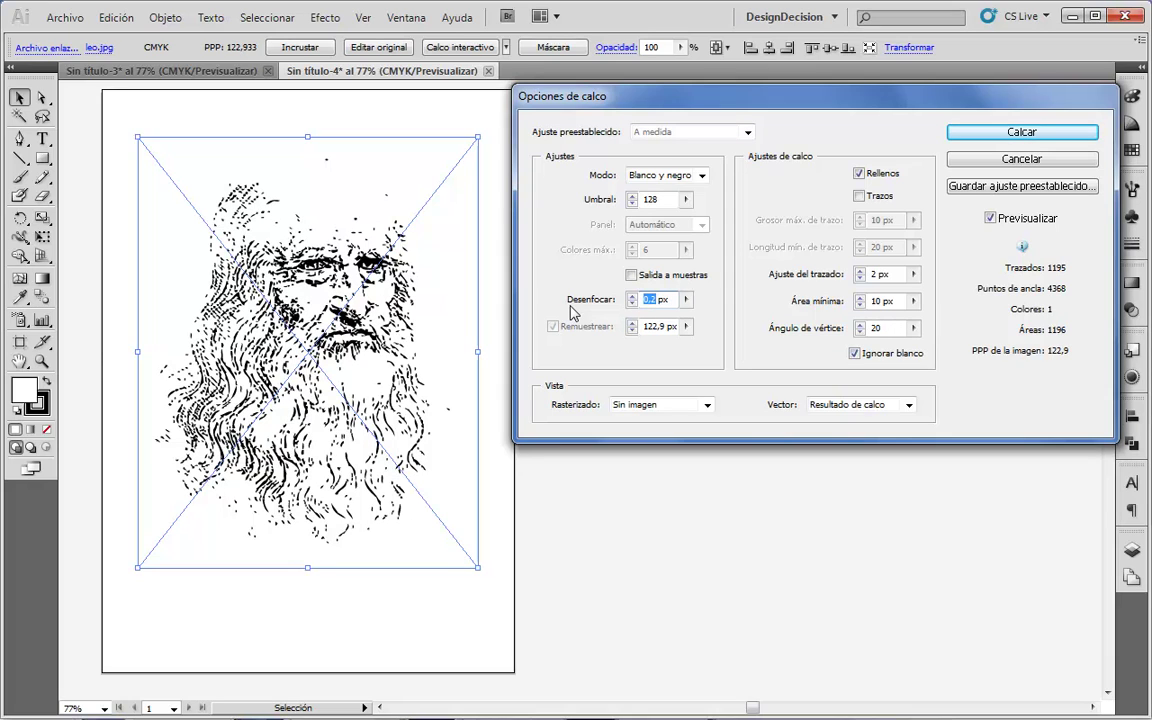
text(1)
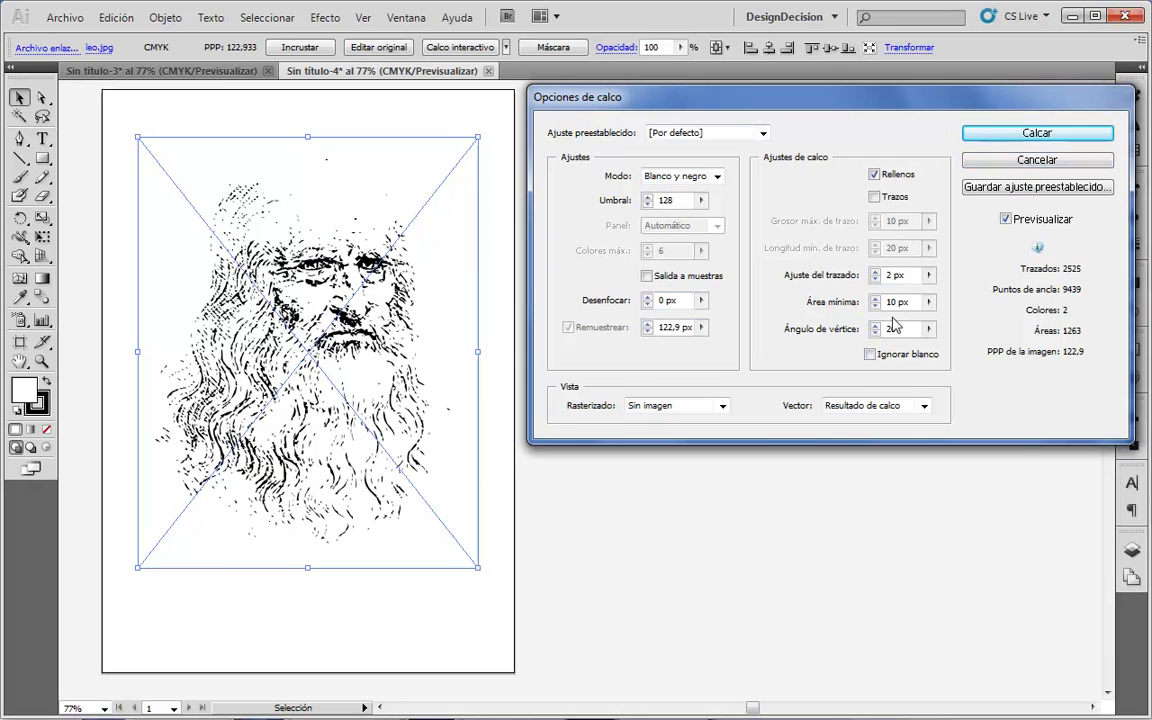
alt+click(955, 162)
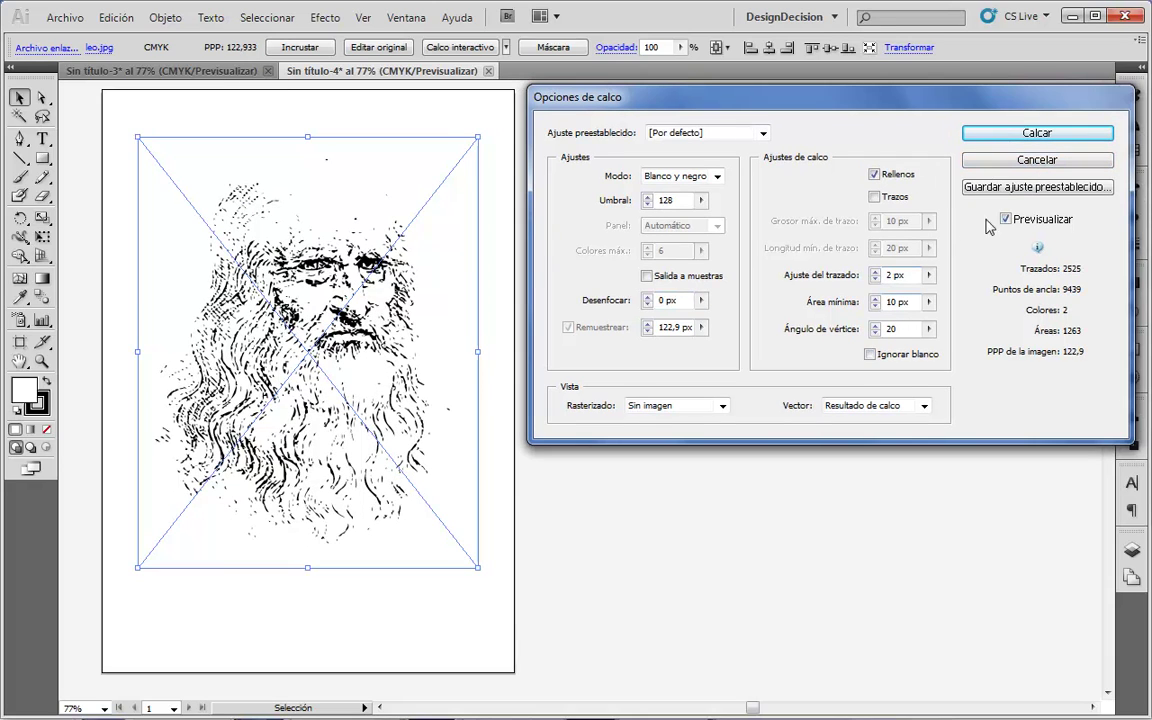
click(1011, 165)
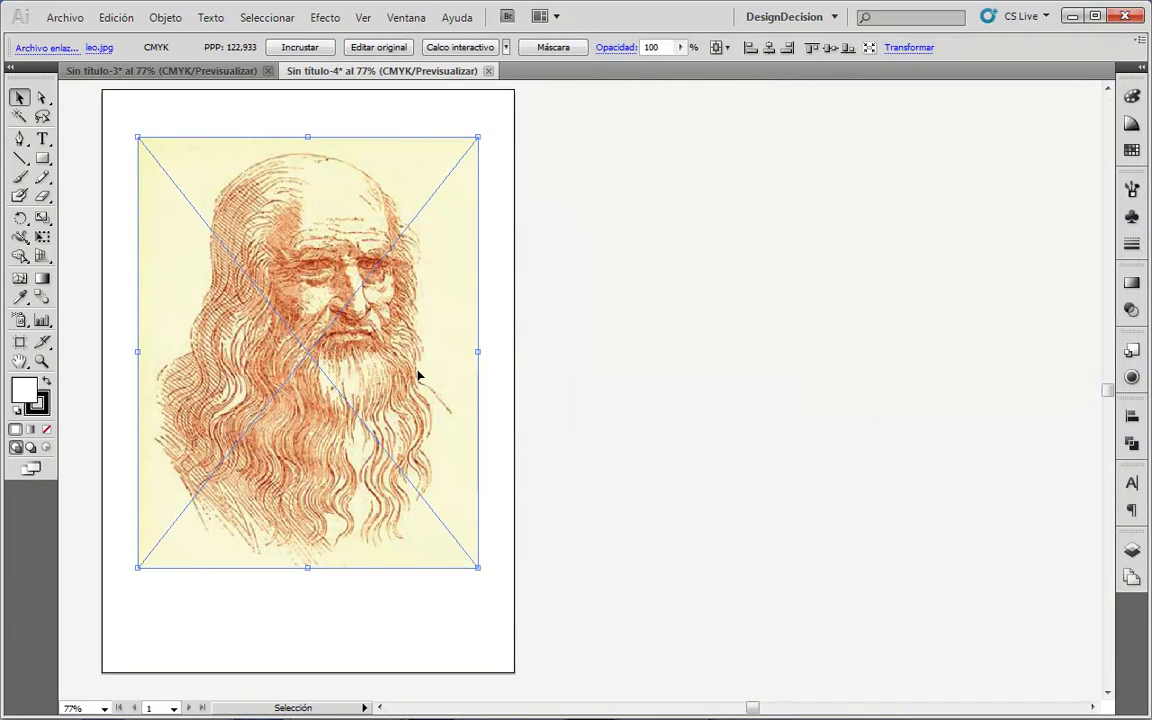
- Duplicate the portrait beside the artboard and open Opciones de calco with preview on
drag(333, 355, 701, 355)
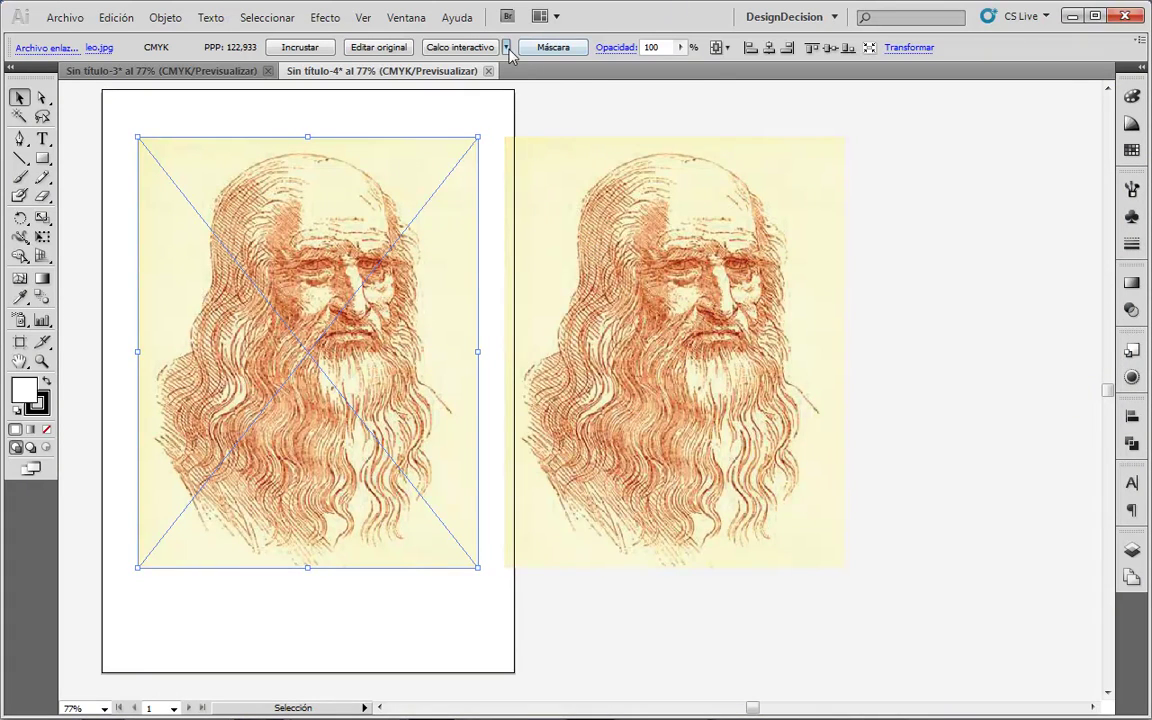
click(507, 48)
click(588, 399)
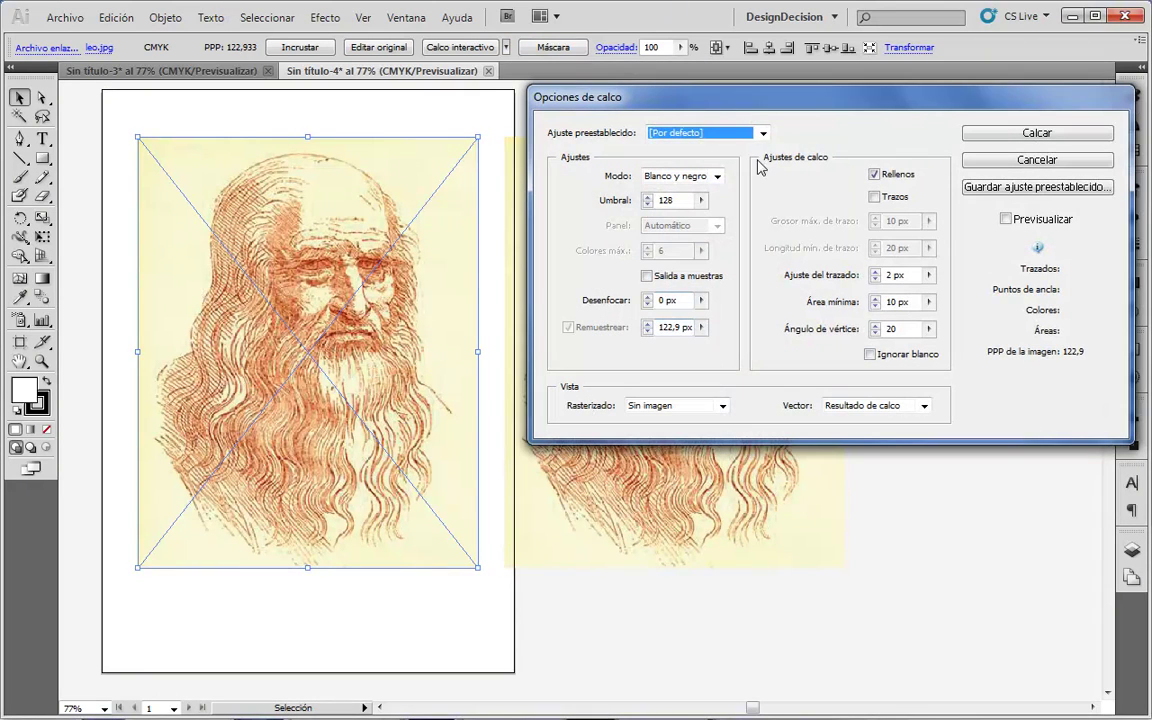
click(1005, 218)
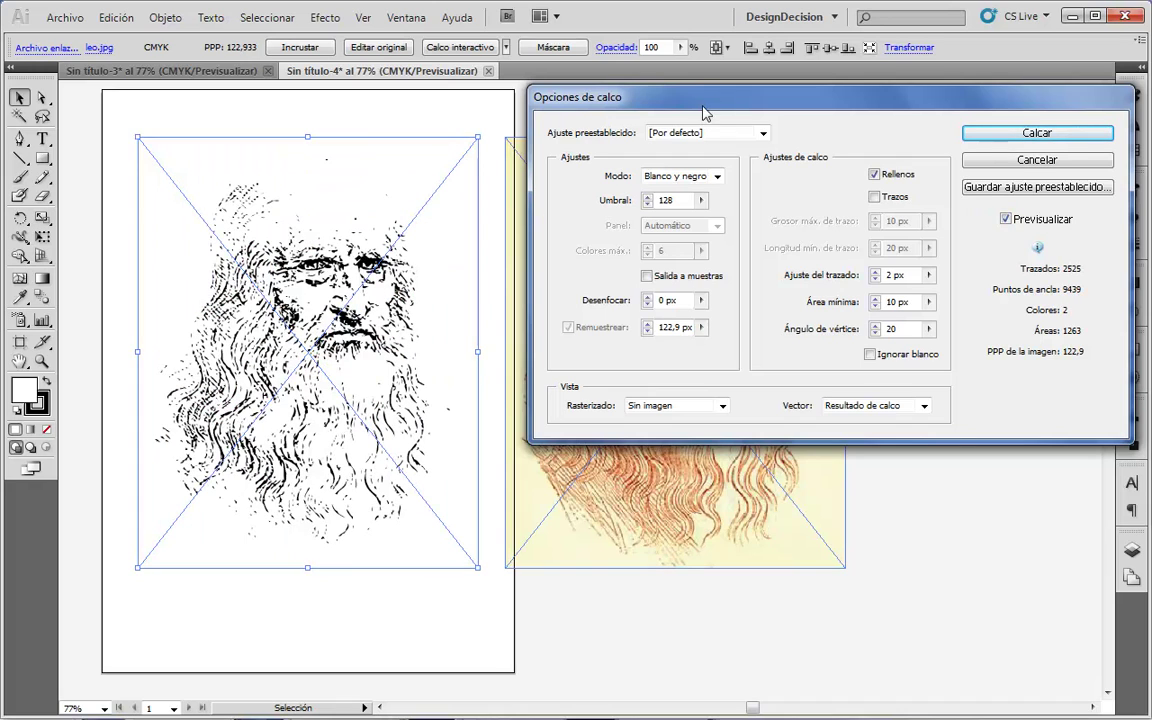
- Trace the original portrait in black-and-white with the [Por defecto] preset, threshold 128
click(764, 134)
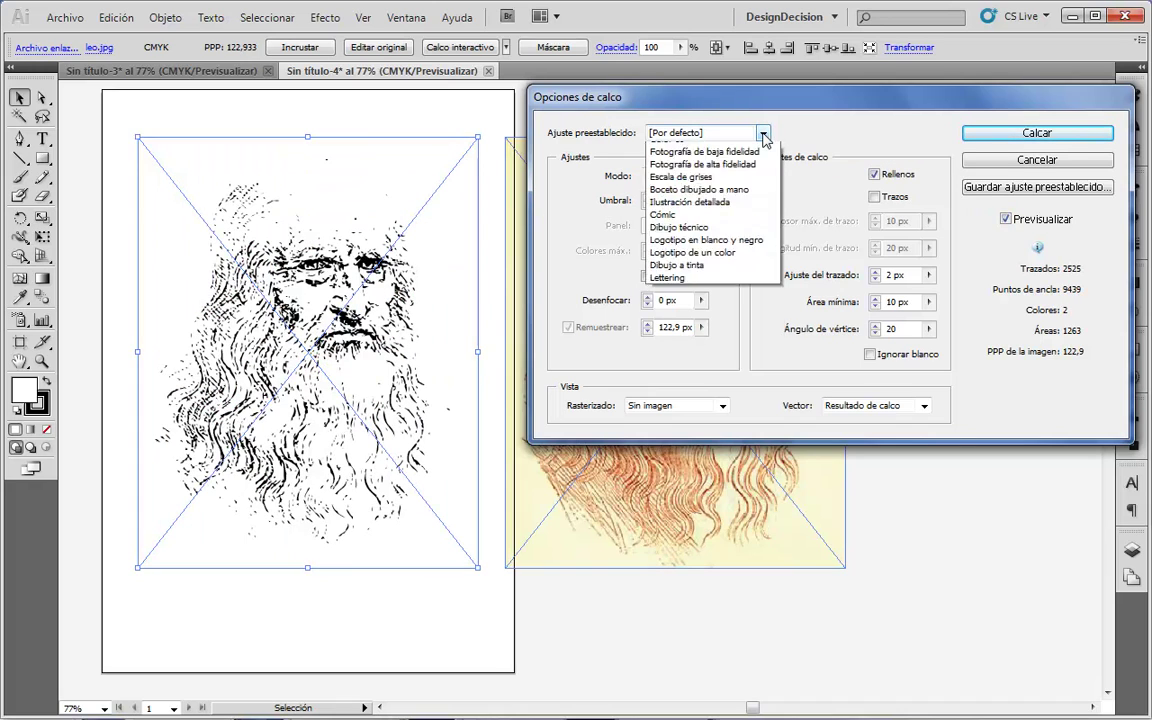
click(660, 160)
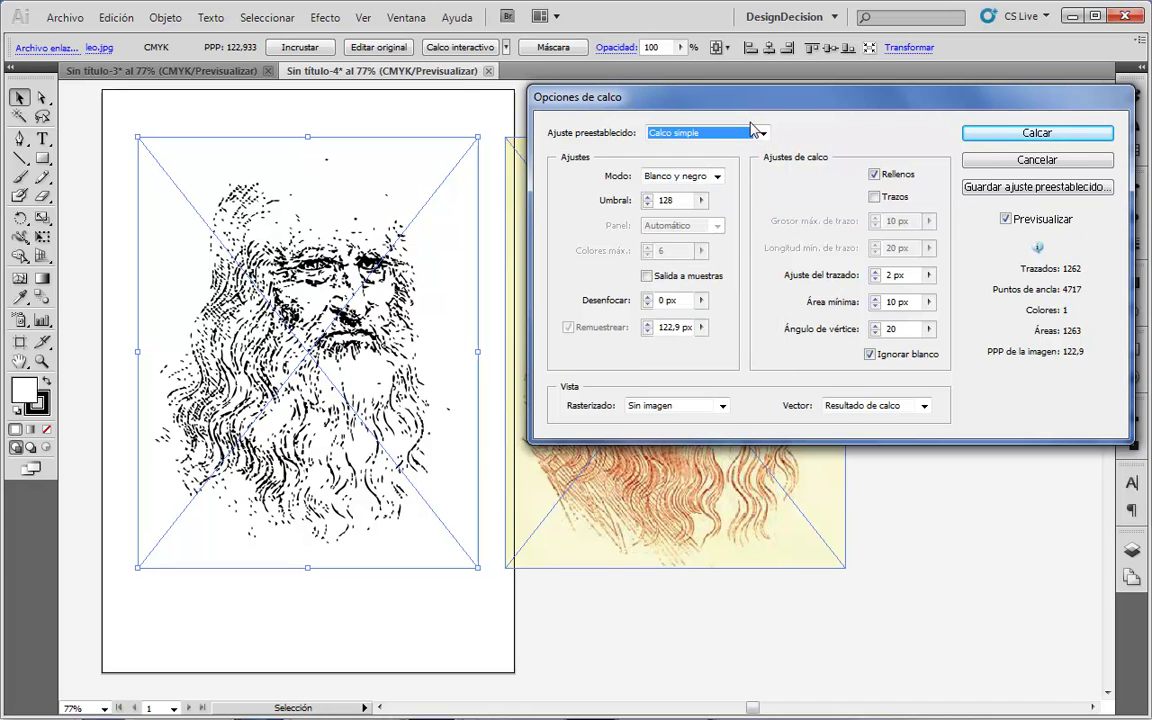
click(752, 126)
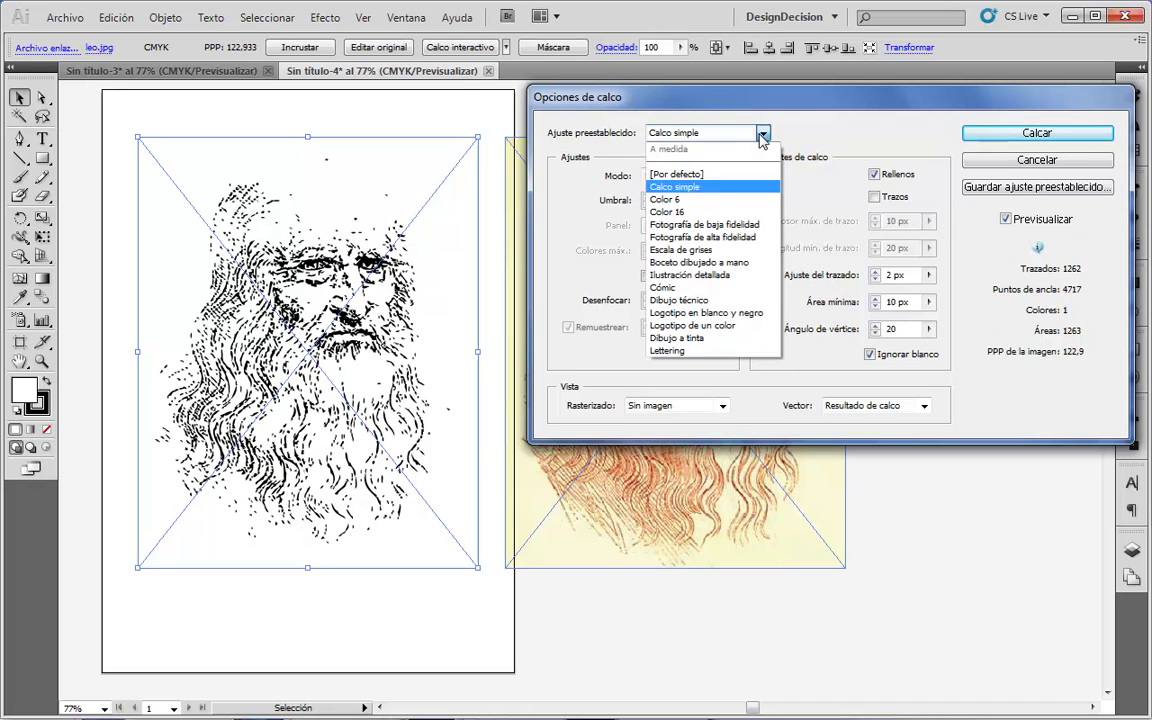
click(727, 177)
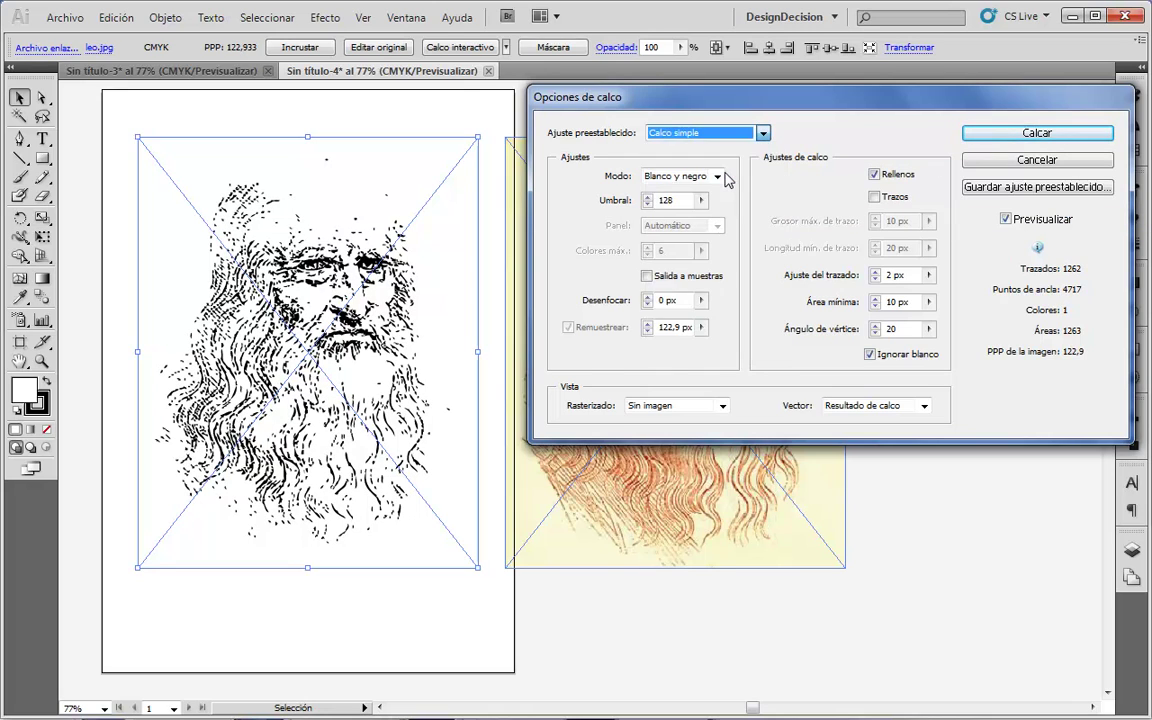
click(1040, 136)
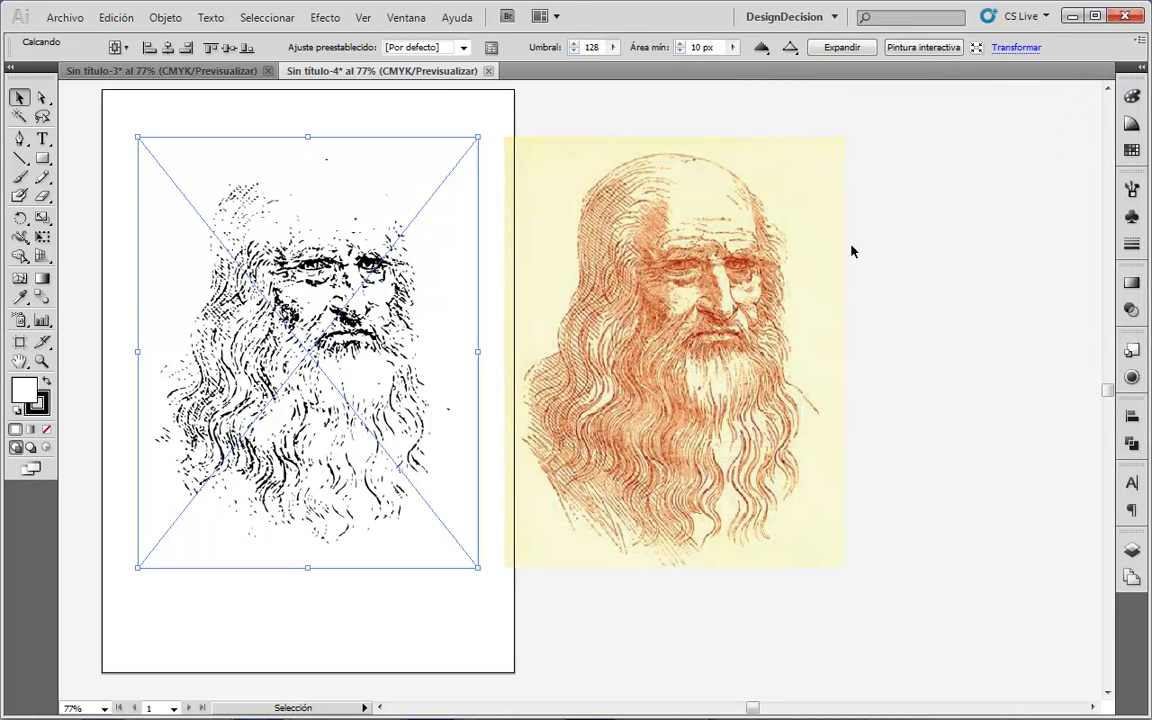
- Expand the trace into editable vector paths and check them briefly in Outline view
click(840, 48)
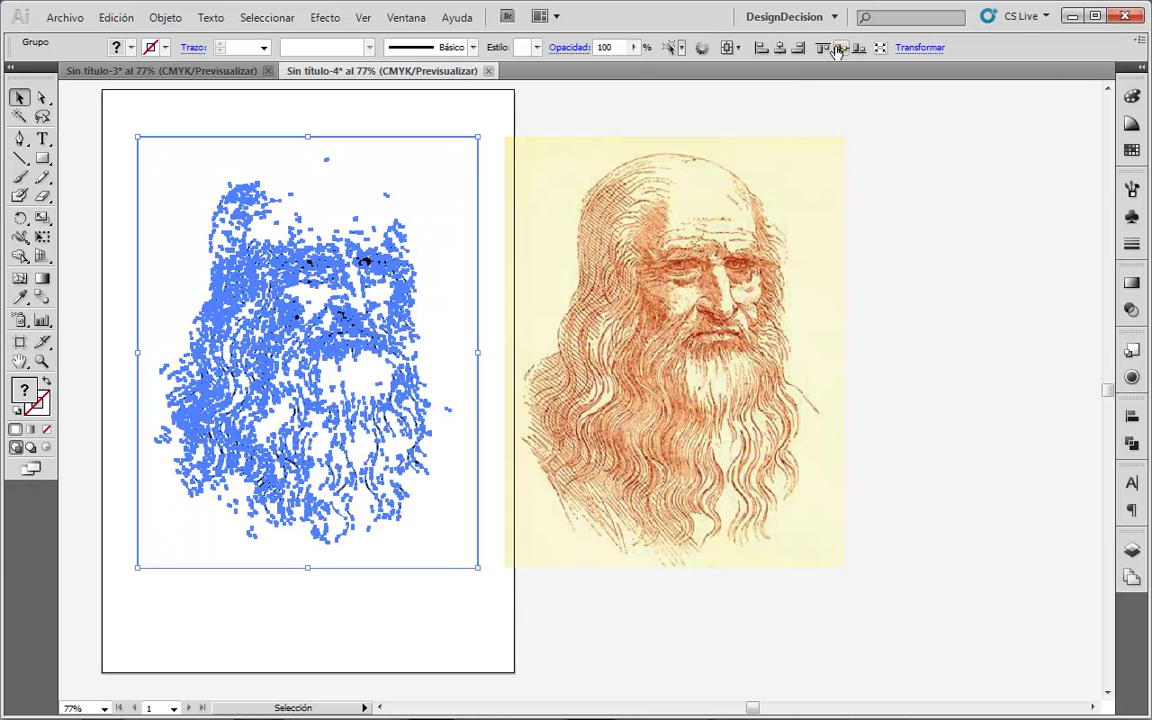
click(236, 125)
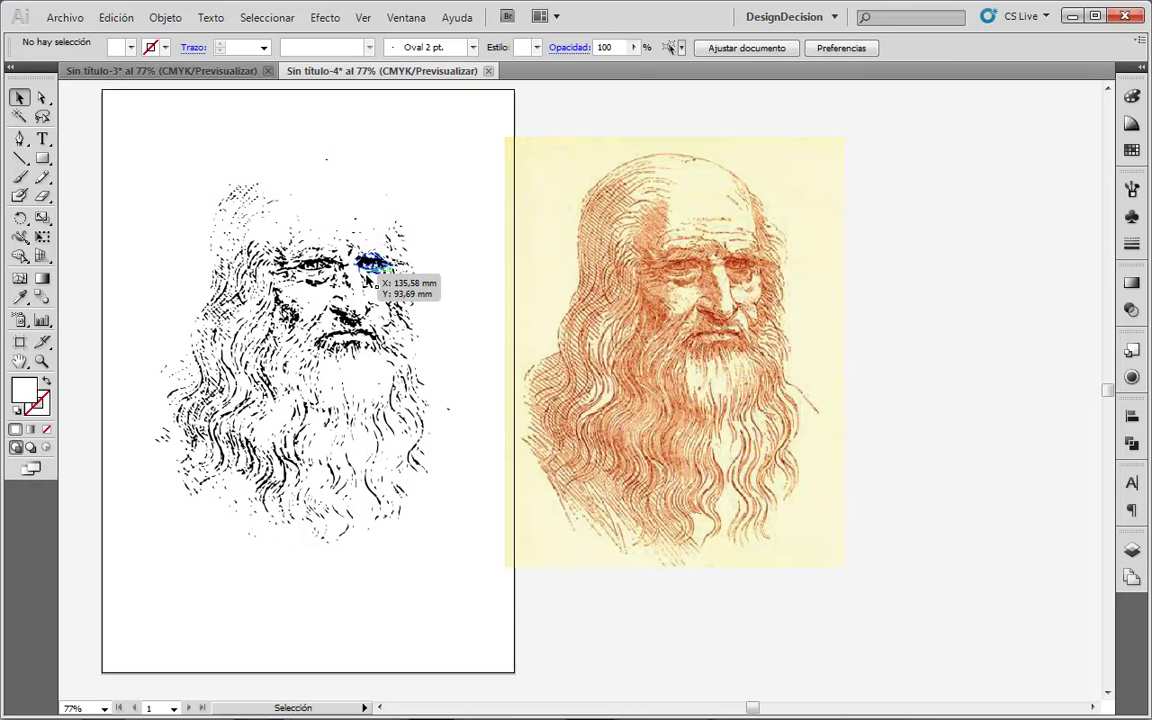
key(ctrl+y)
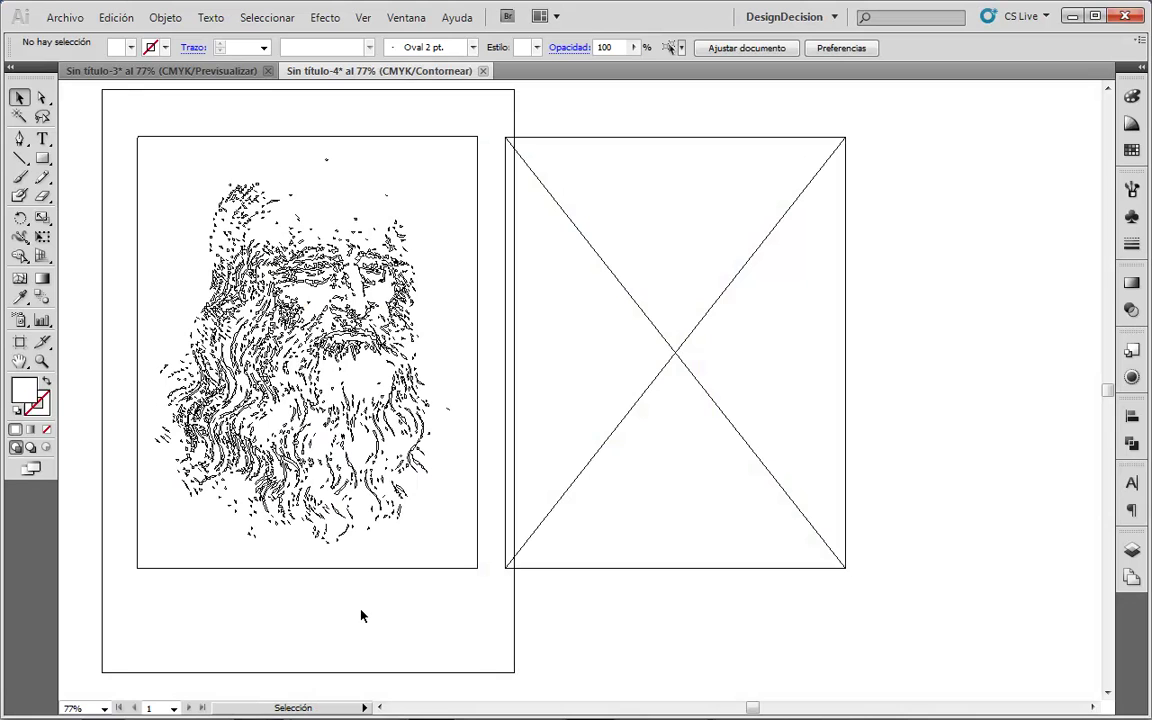
key(ctrl+y)
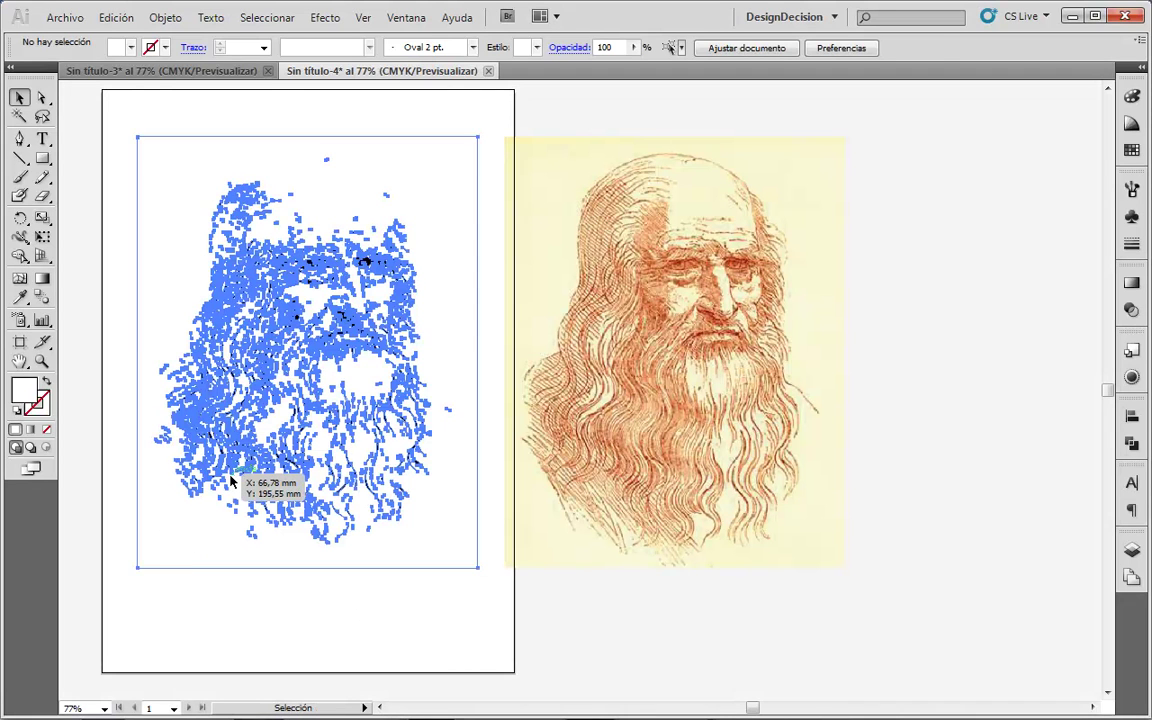
- Click through the traced paths, then marquee-select the whole traced portrait
click(230, 481)
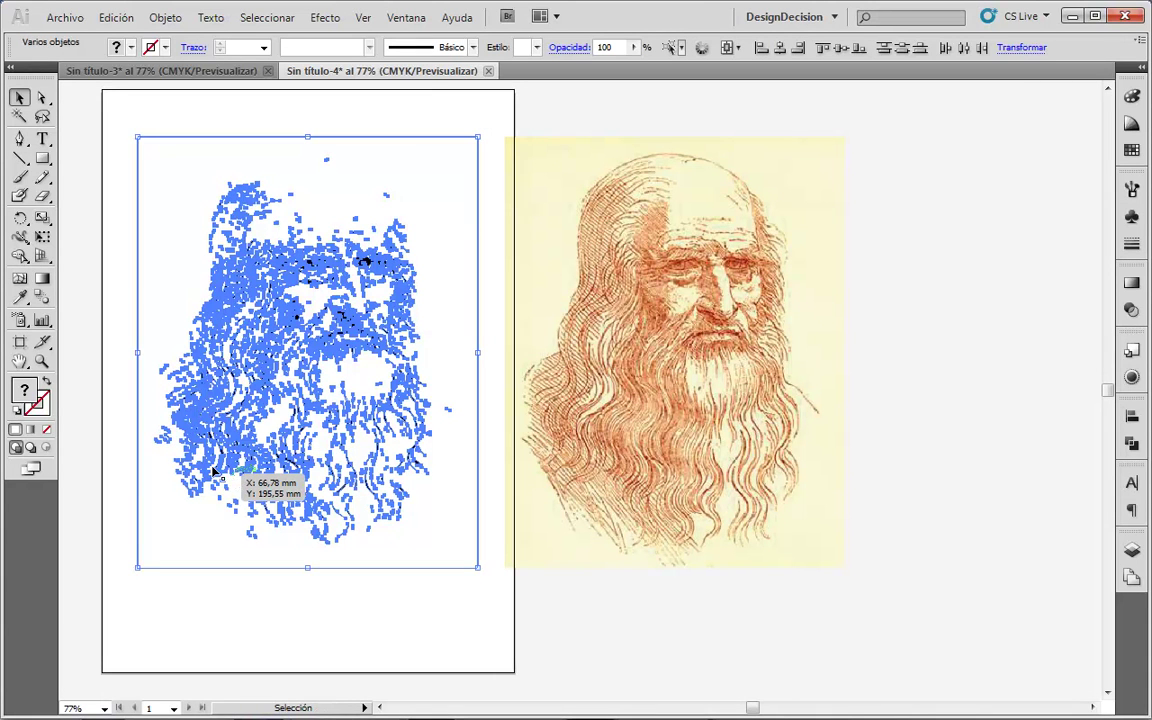
click(278, 614)
mouse_move(177, 127)
mouse_down()
mouse_move(170, 192)
mouse_move(177, 128)
mouse_up()
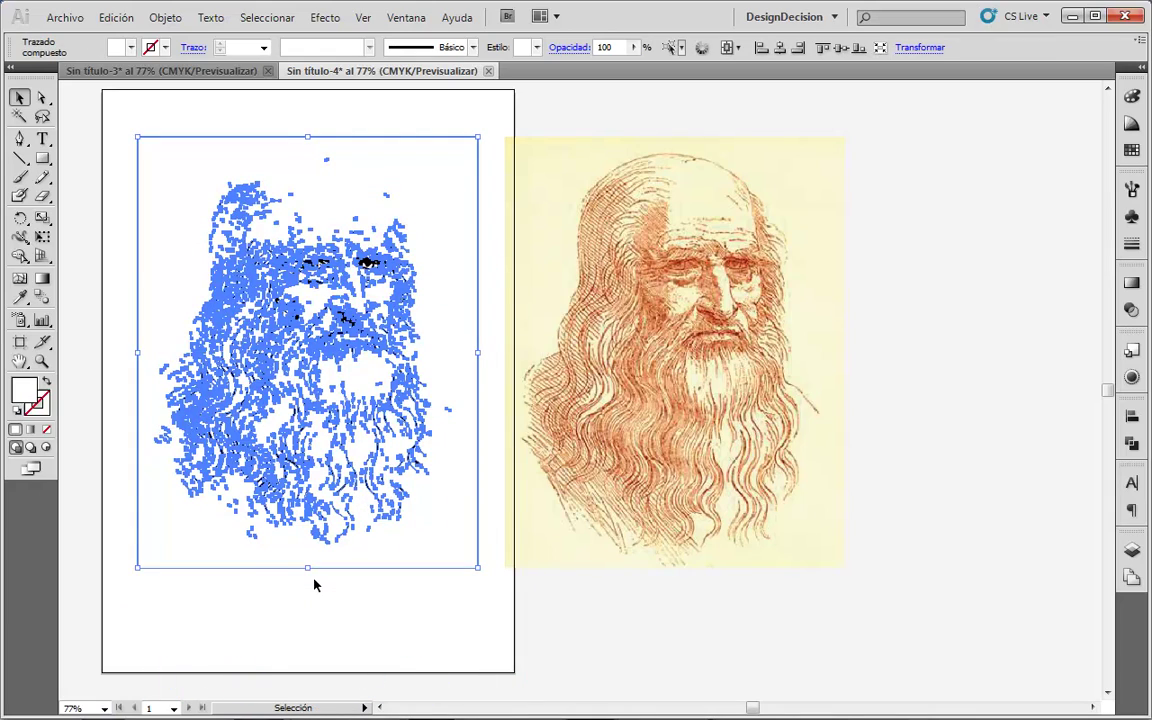
click(326, 604)
click(330, 516)
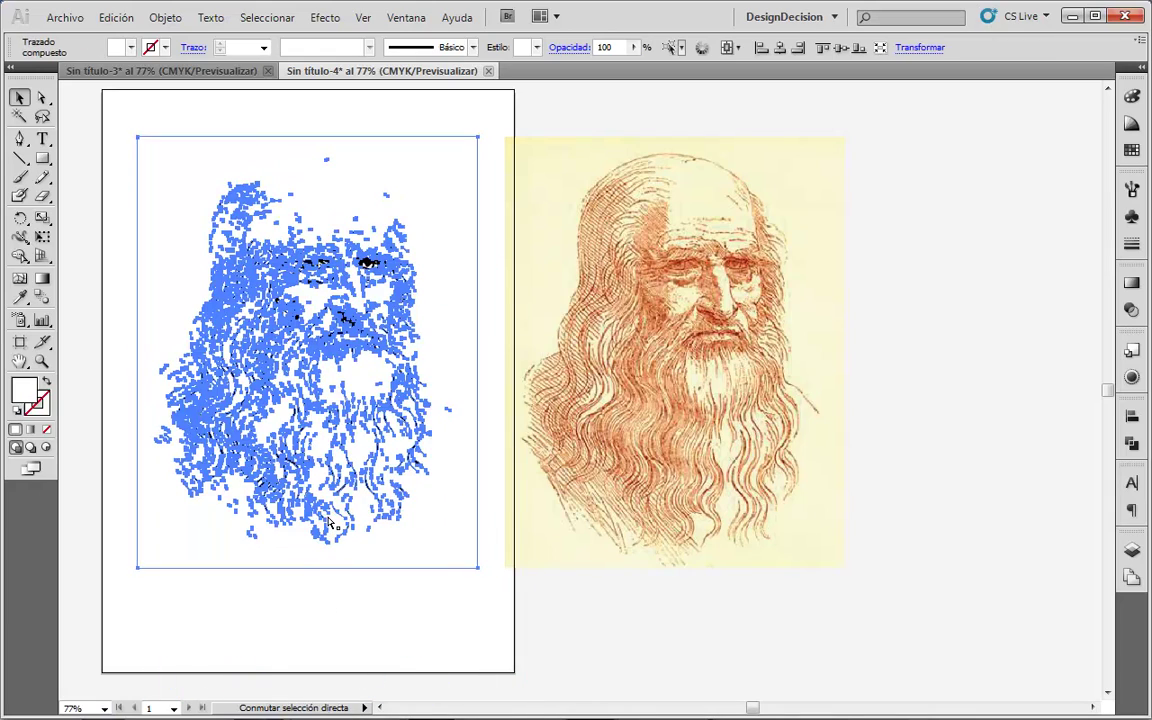
click(324, 620)
click(310, 476)
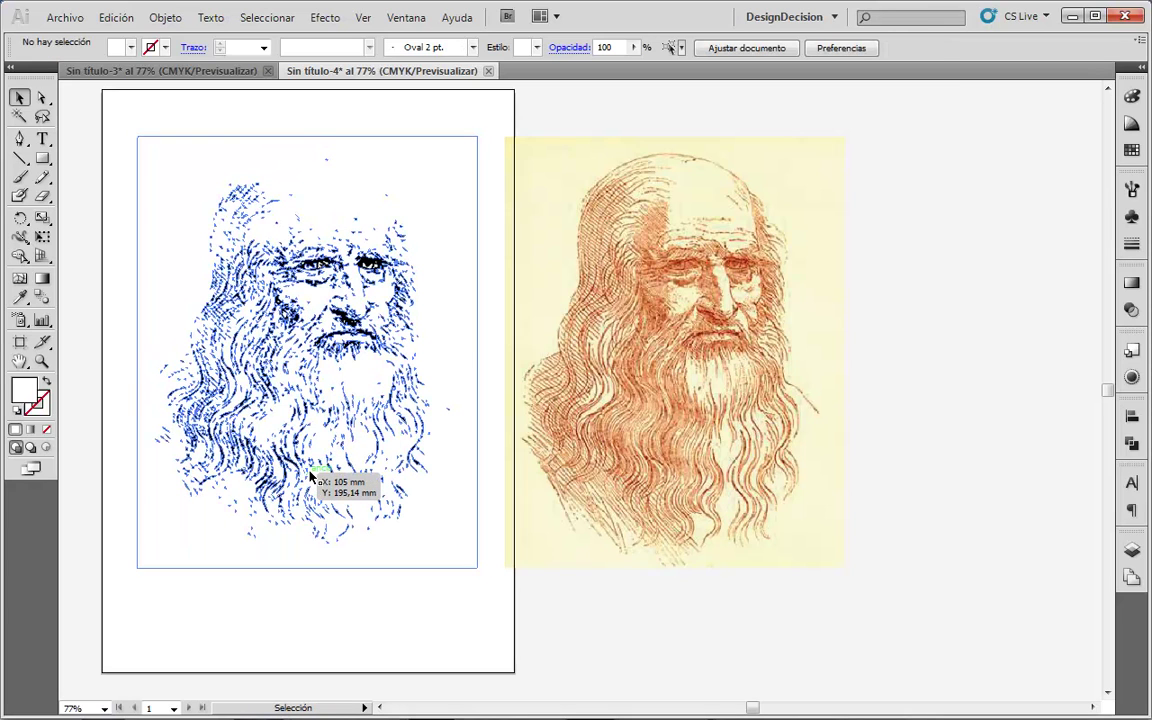
click(310, 476)
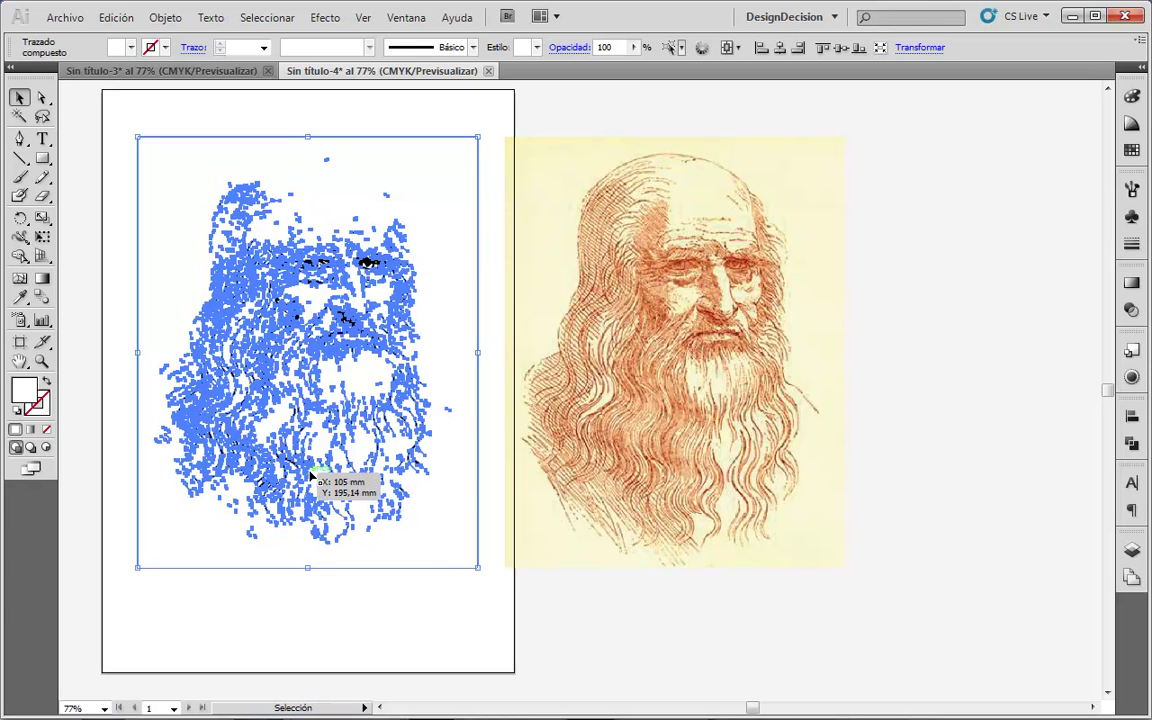
click(193, 432)
click(175, 309)
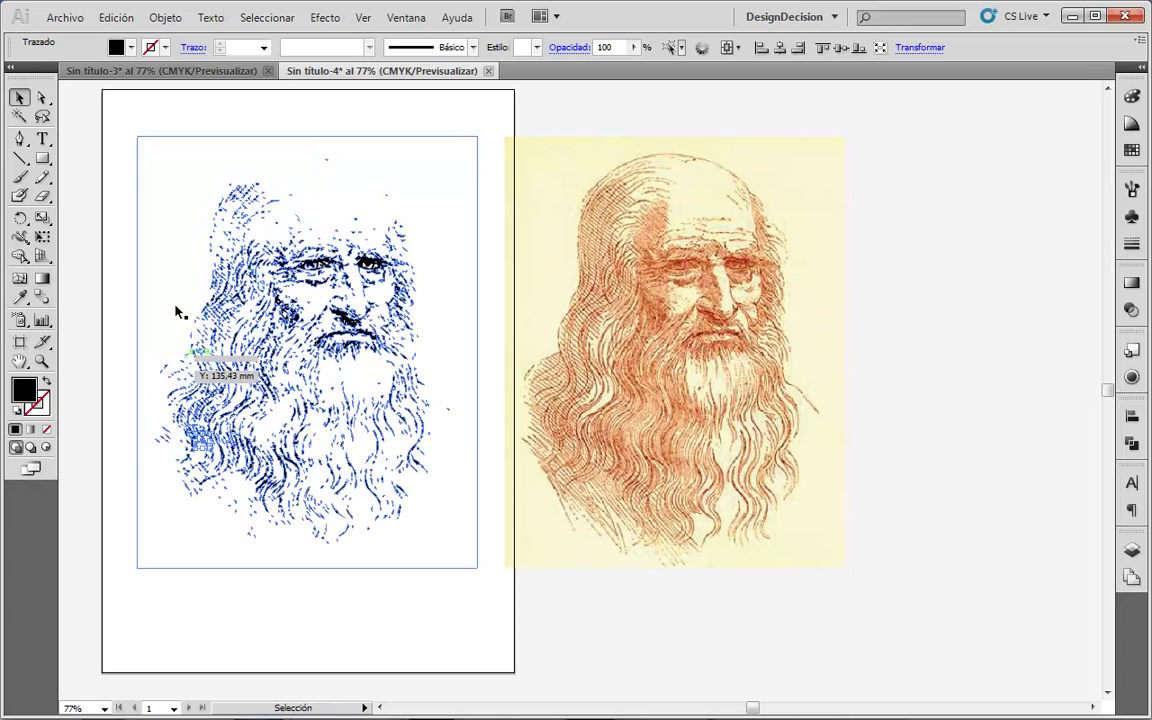
drag(136, 120, 175, 248)
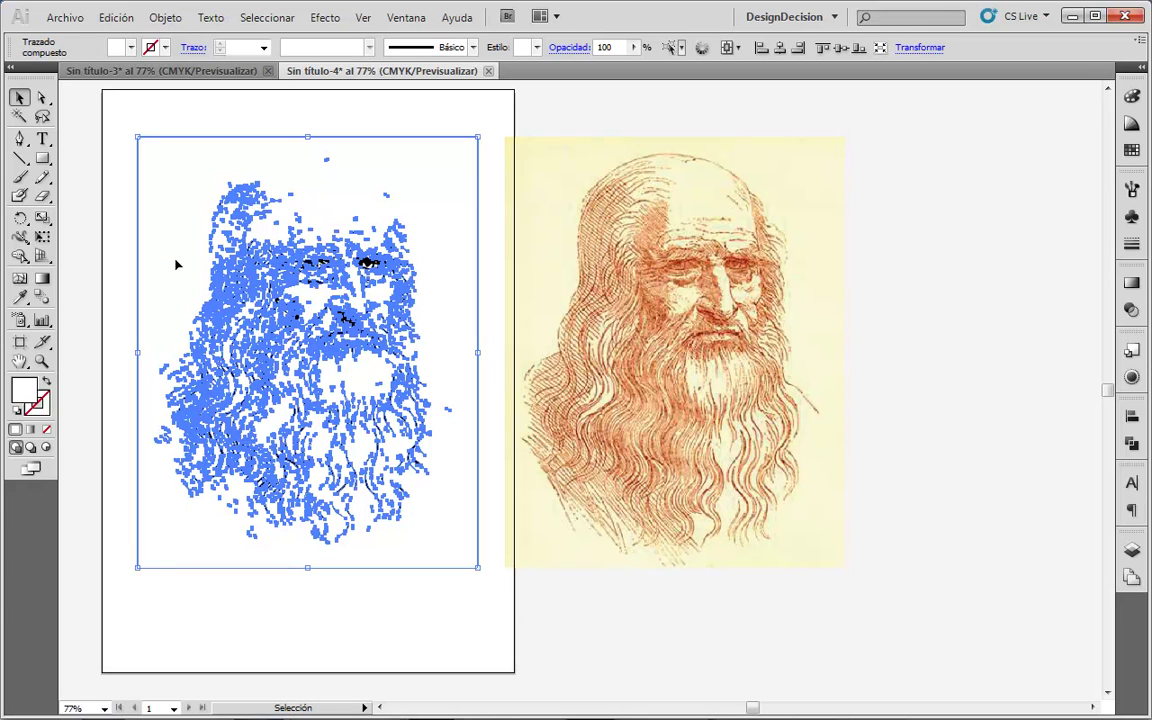
- Marquee-select and delete the lower-left and left-side hair strokes
click(204, 530)
drag(198, 527, 230, 372)
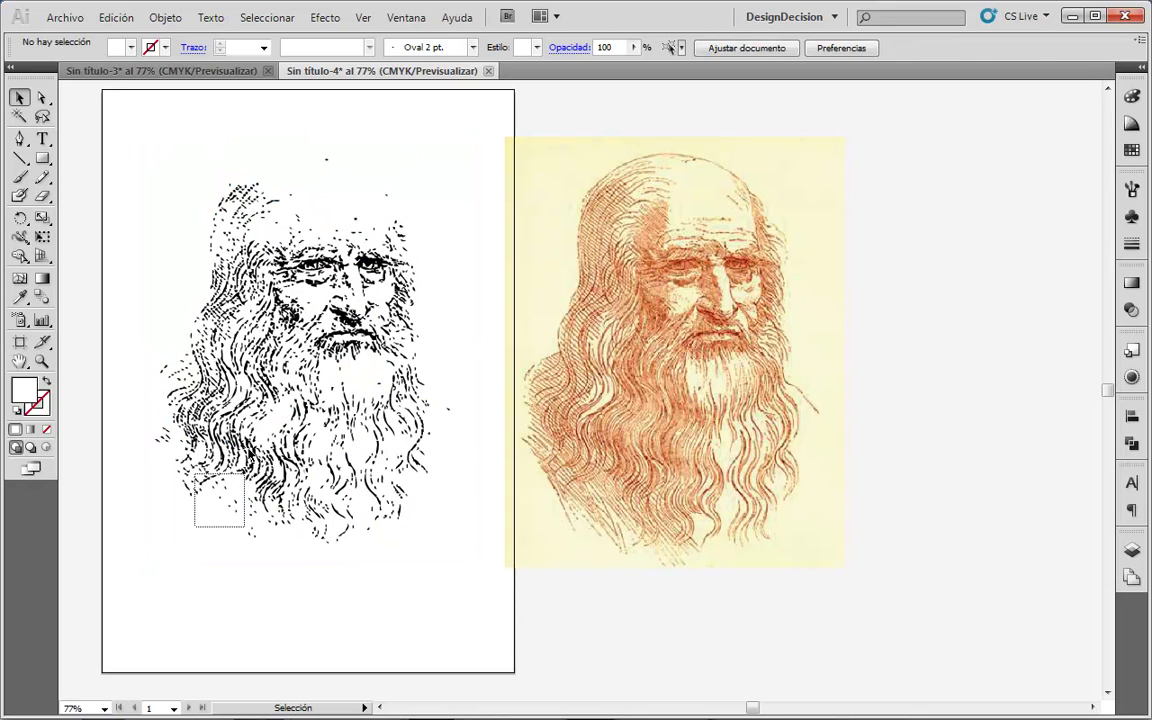
key(Delete)
mouse_move(116, 571)
mouse_down()
mouse_move(256, 123)
mouse_move(253, 152)
mouse_up()
key(Delete)
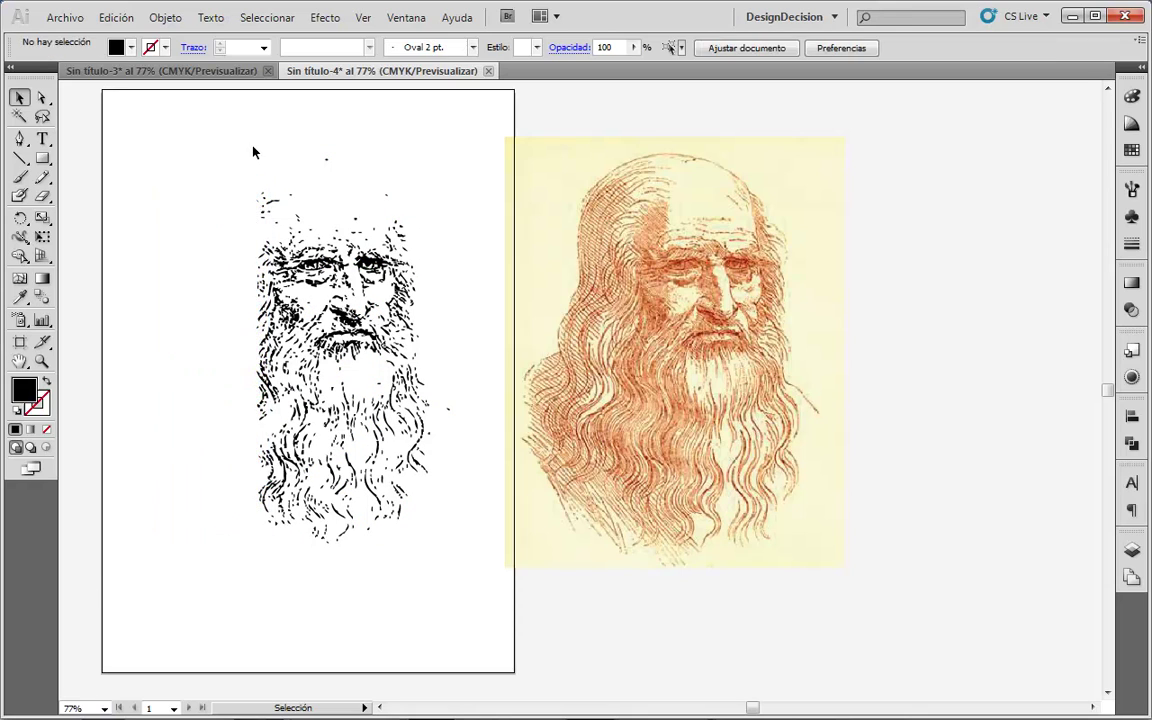
- Lasso and delete the hair and beard around the face and the right-side hatching
click(42, 116)
mouse_move(418, 150)
mouse_down()
mouse_move(198, 484)
mouse_move(416, 350)
mouse_move(350, 386)
mouse_move(290, 372)
mouse_move(270, 322)
mouse_move(278, 292)
mouse_move(262, 248)
mouse_move(300, 230)
mouse_move(390, 232)
mouse_move(443, 163)
mouse_move(365, 125)
mouse_up()
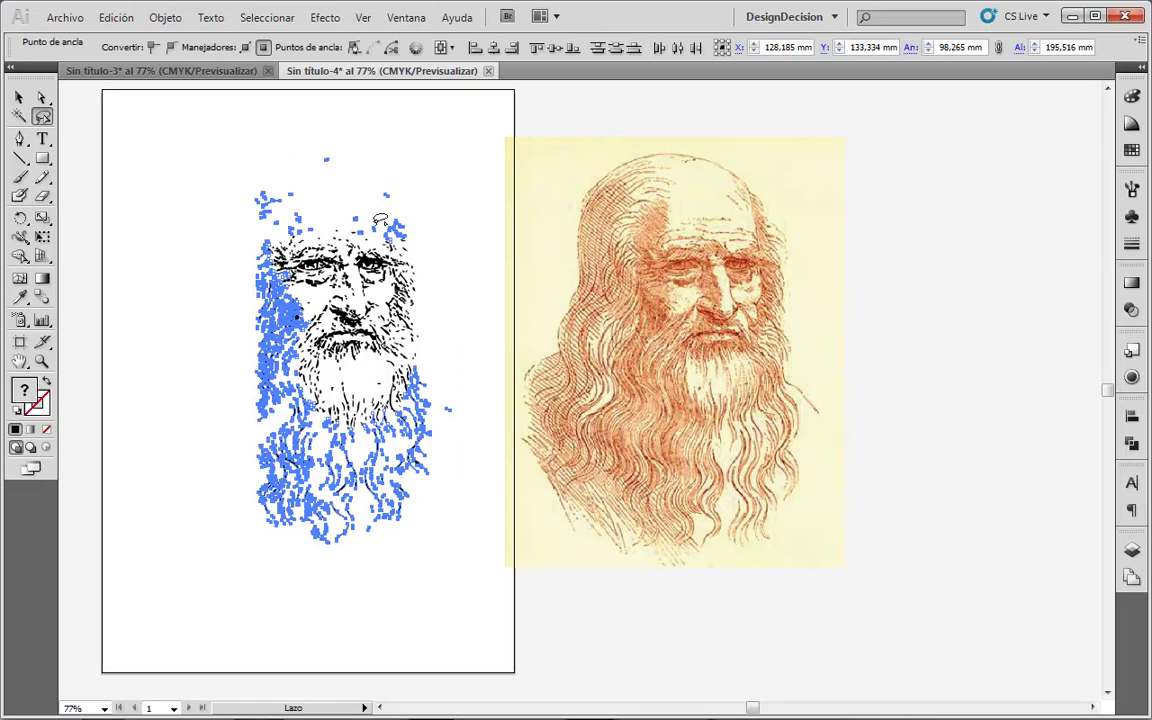
key(Delete)
mouse_move(441, 210)
mouse_down()
mouse_move(404, 245)
mouse_move(403, 320)
mouse_move(453, 370)
mouse_move(453, 216)
mouse_up()
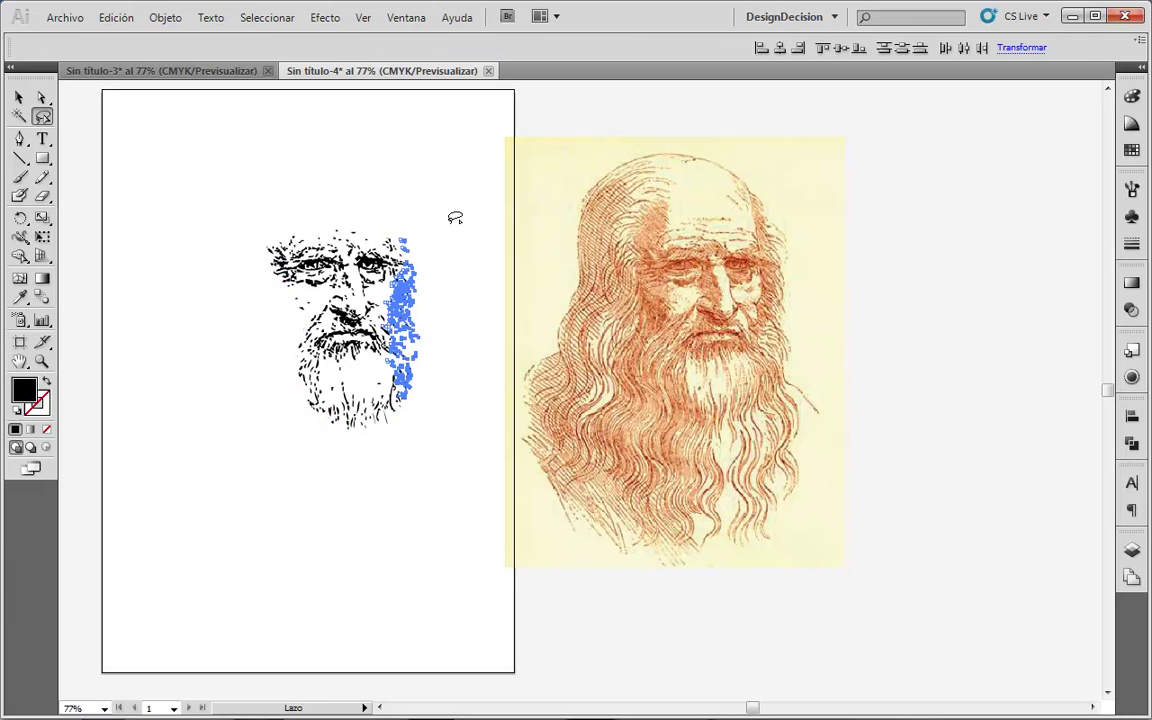
key(Delete)
- Delete the lower-right and left beard hatching and stray marks under the mouth, keeping the eyebrow
mouse_move(305, 205)
mouse_down()
mouse_move(265, 225)
mouse_move(245, 145)
mouse_move(308, 172)
mouse_up()
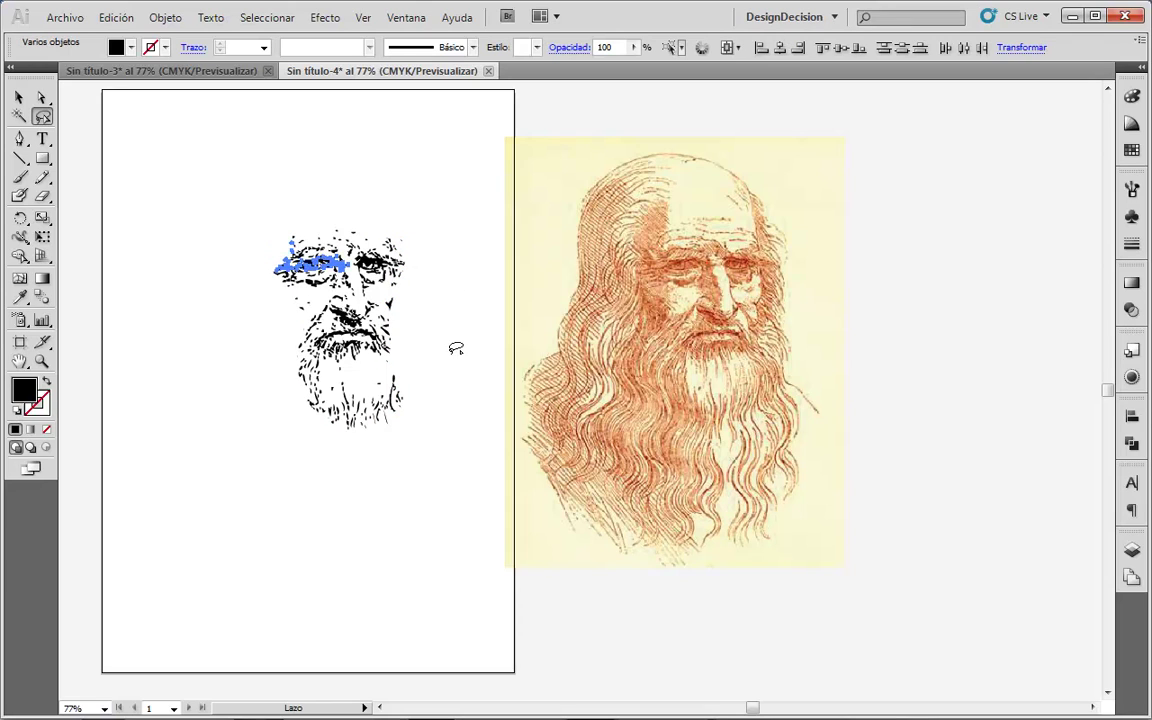
click(445, 426)
drag(362, 461, 350, 410)
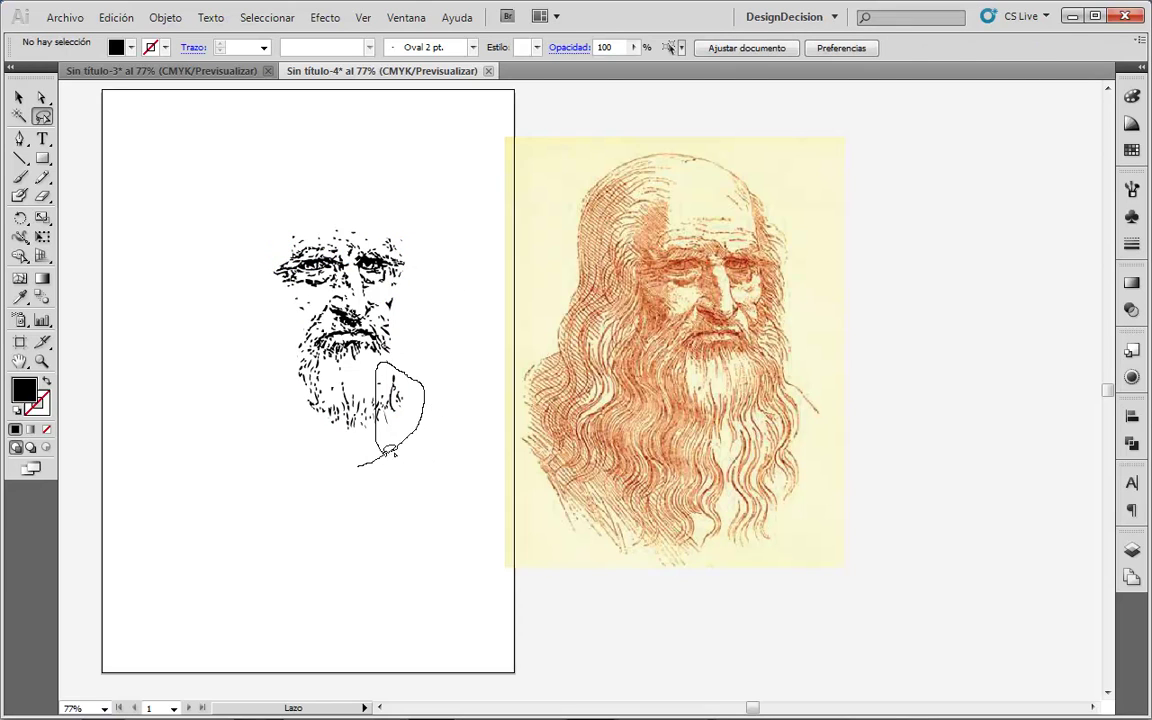
key(Delete)
drag(275, 425, 245, 378)
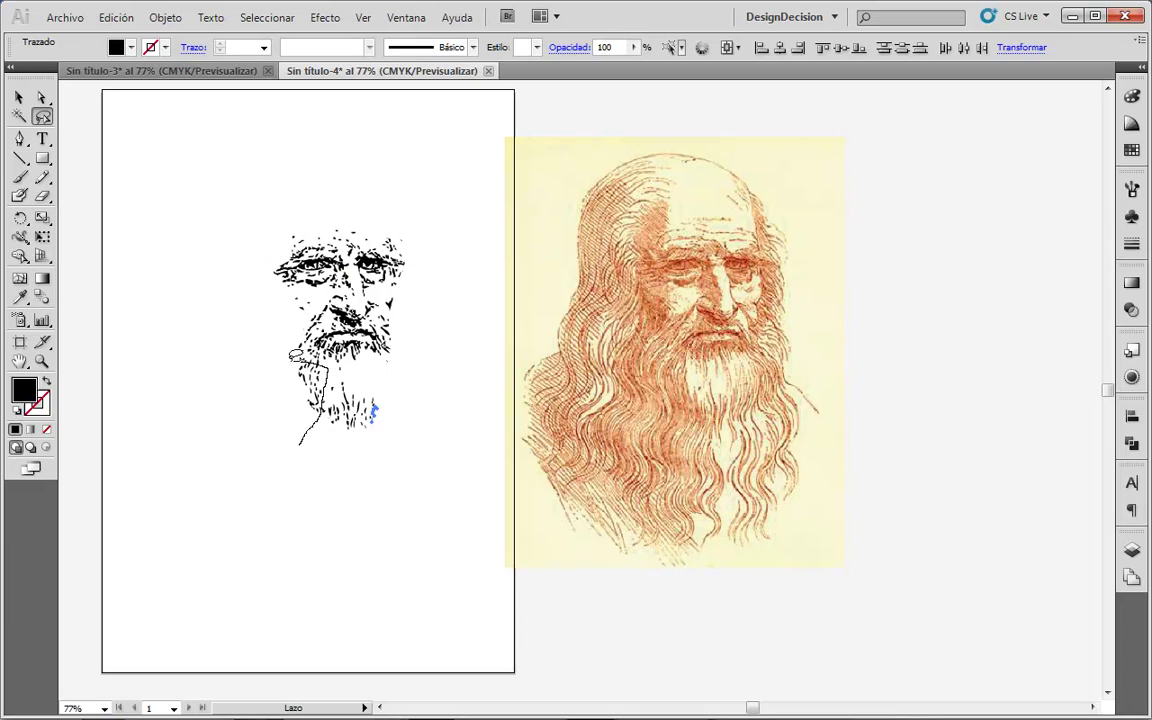
key(Delete)
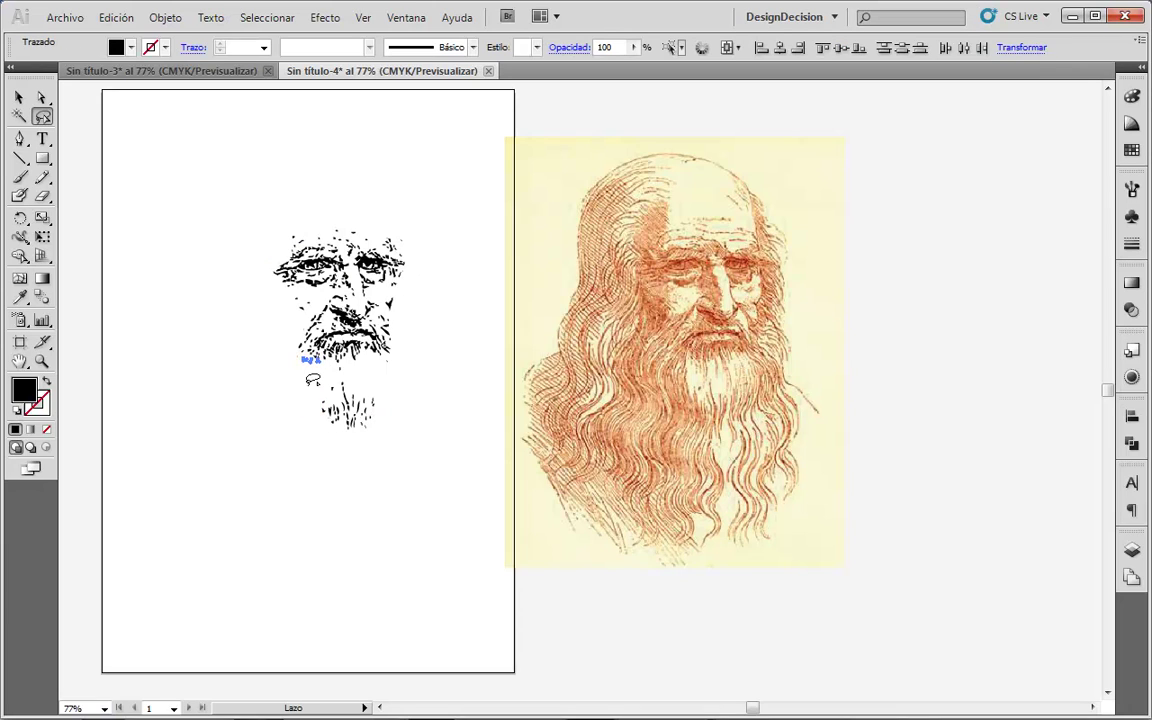
key(Delete)
- Group the remaining eyes, nose, mouth and chin hatching with Ctrl+G
click(19, 97)
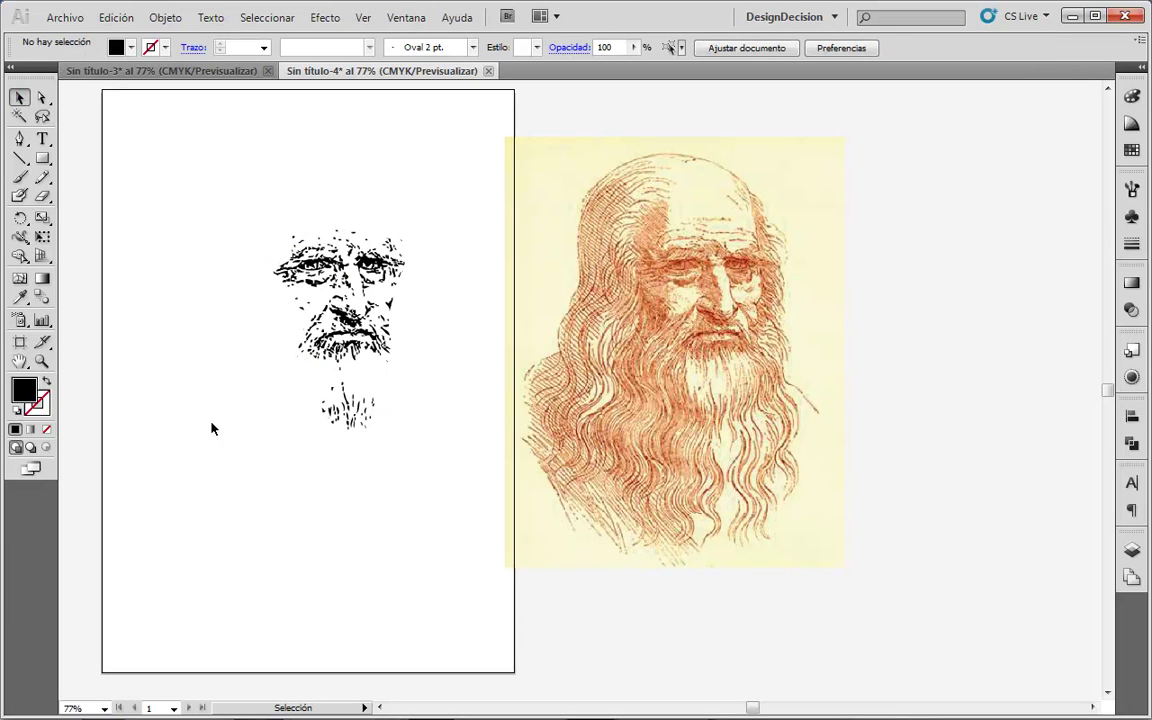
click(42, 116)
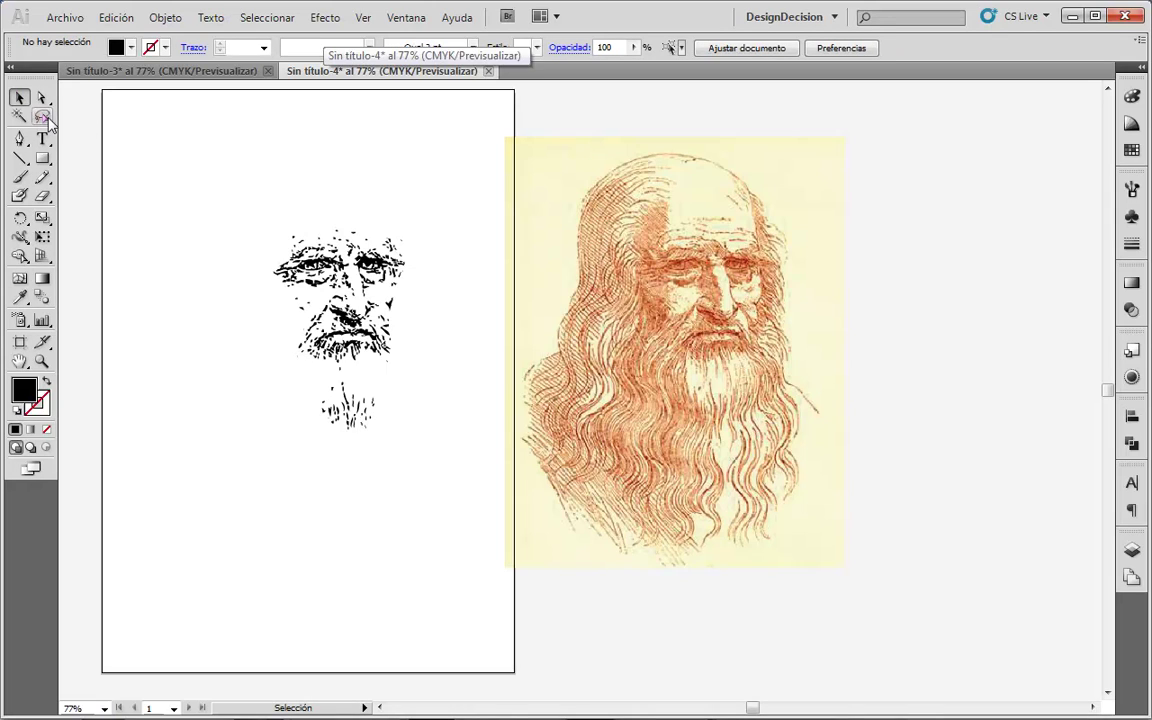
mouse_move(418, 189)
mouse_down()
mouse_move(296, 180)
mouse_move(397, 240)
mouse_move(411, 185)
mouse_up()
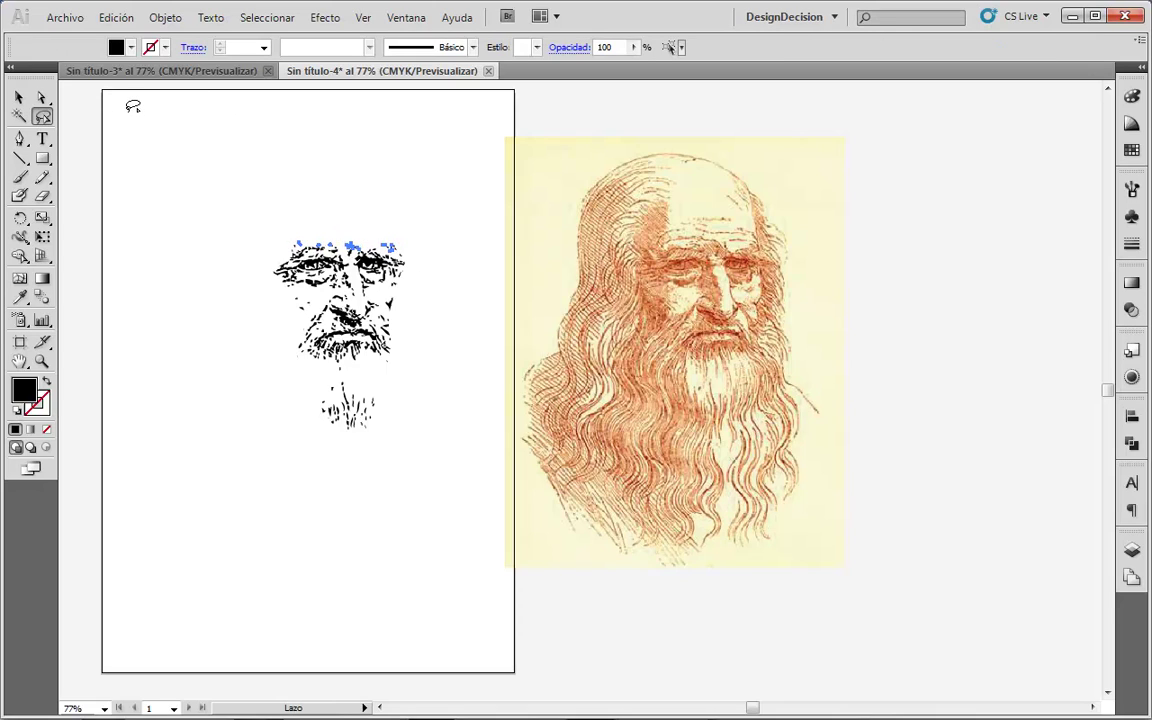
click(120, 95)
click(20, 96)
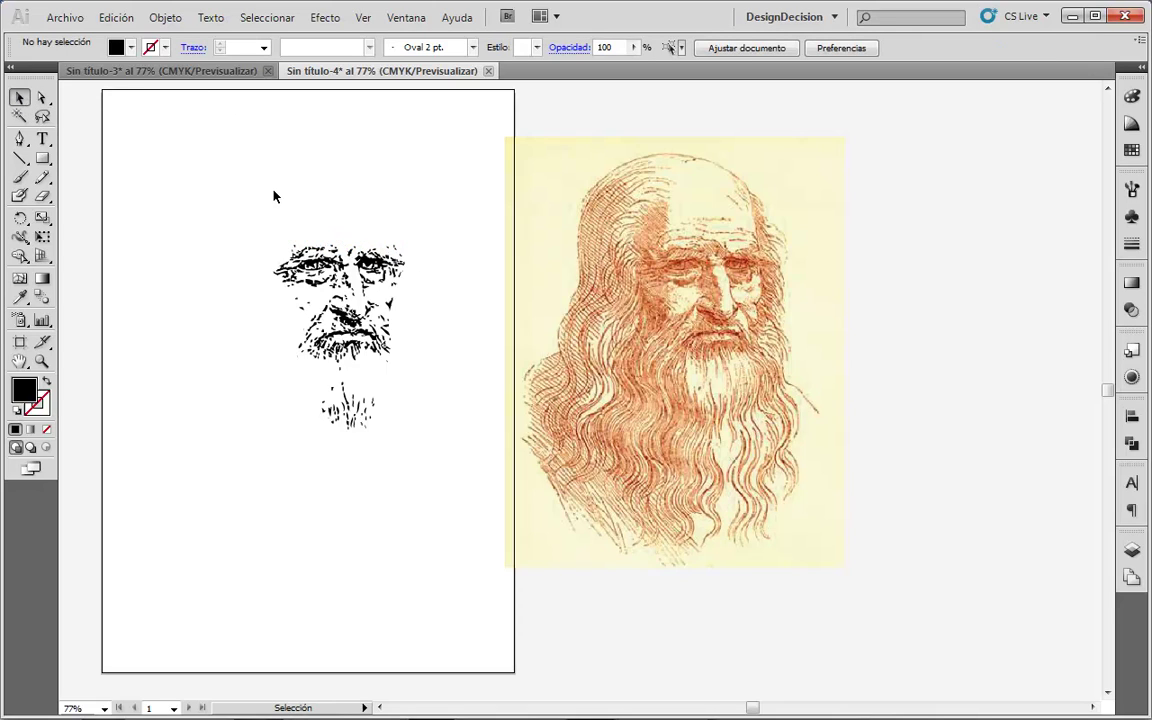
drag(252, 208, 433, 520)
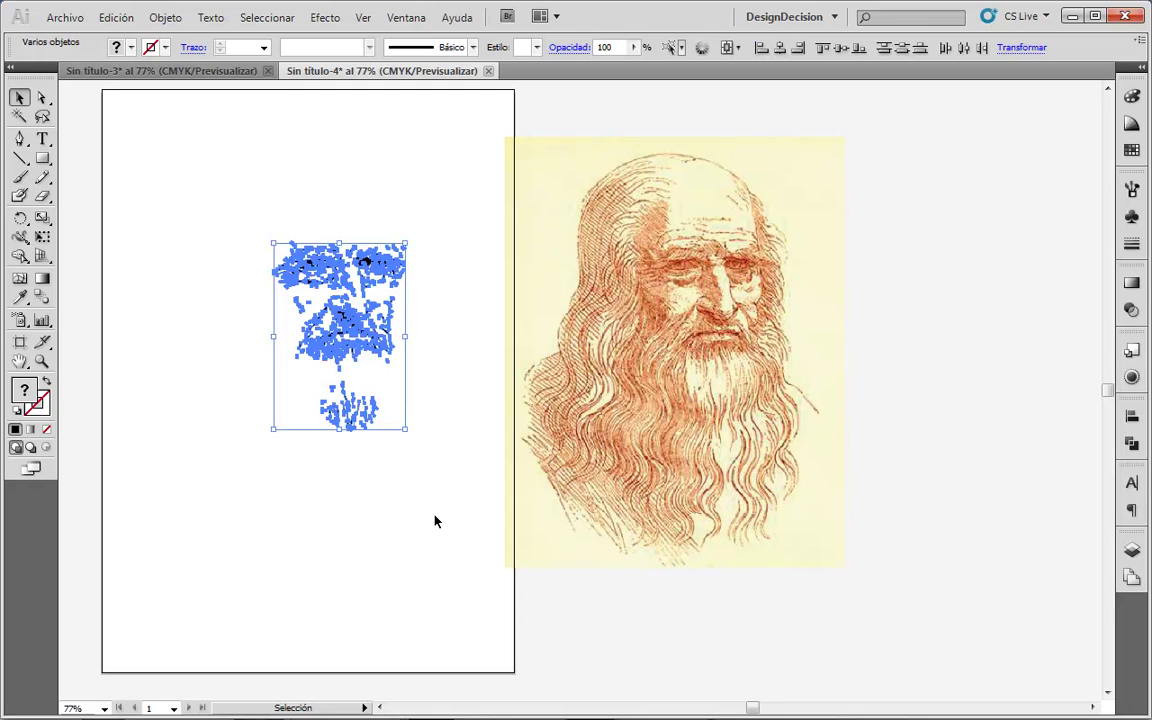
key(ctrl+g)
- Fill the grouped face details with the orange swatch, then select the placed leo.jpg image
click(131, 48)
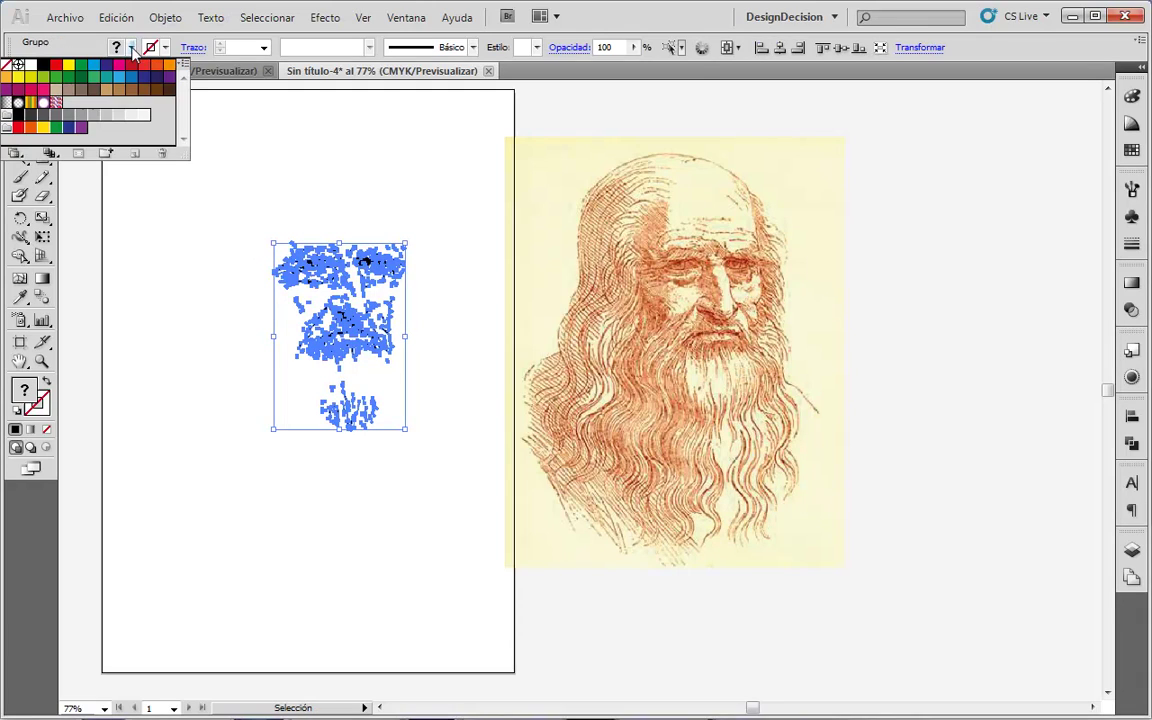
click(166, 70)
click(322, 179)
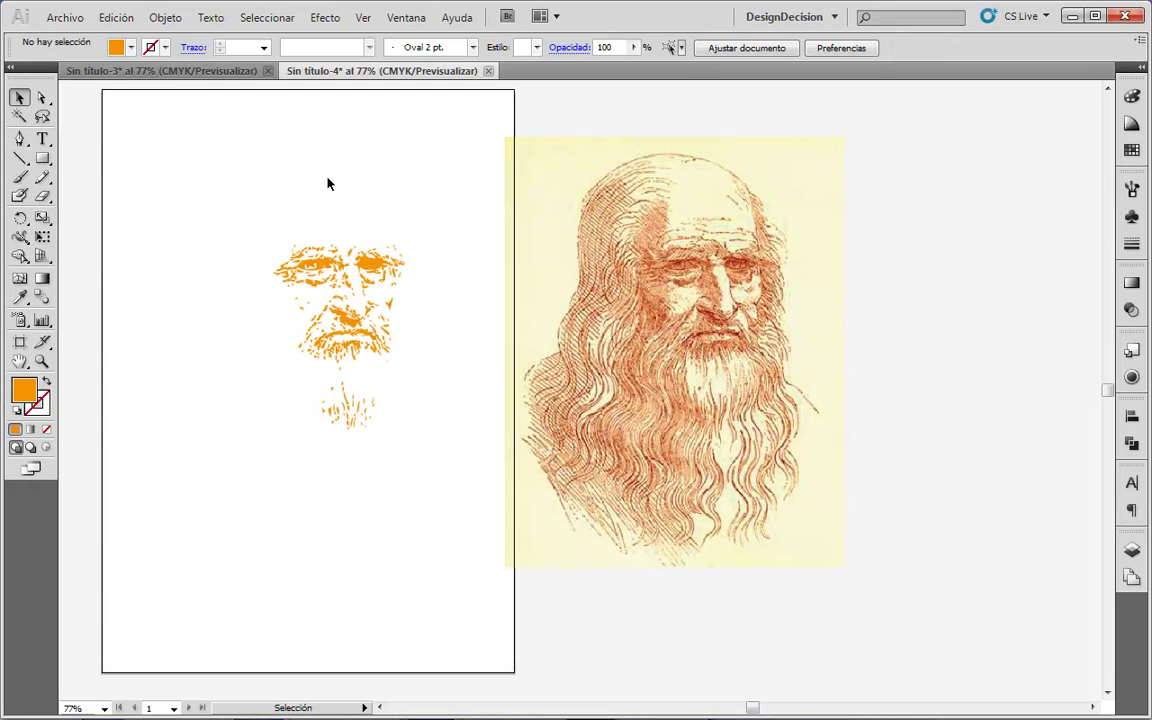
drag(214, 208, 378, 468)
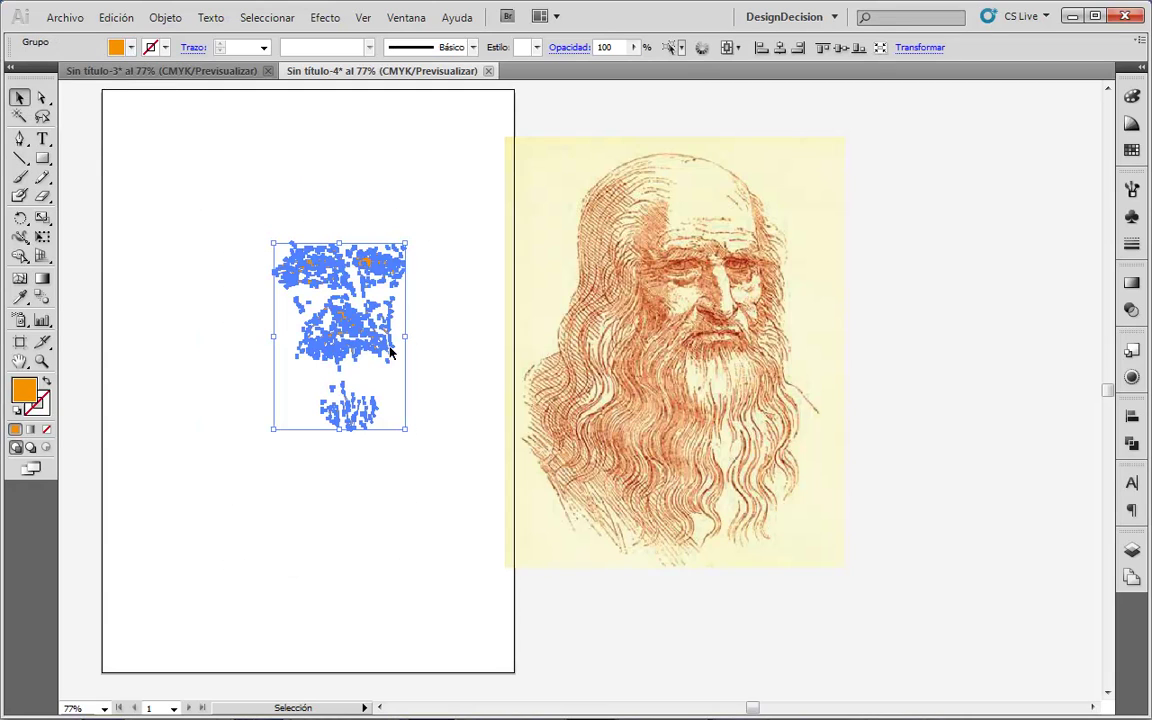
drag(360, 249, 883, 442)
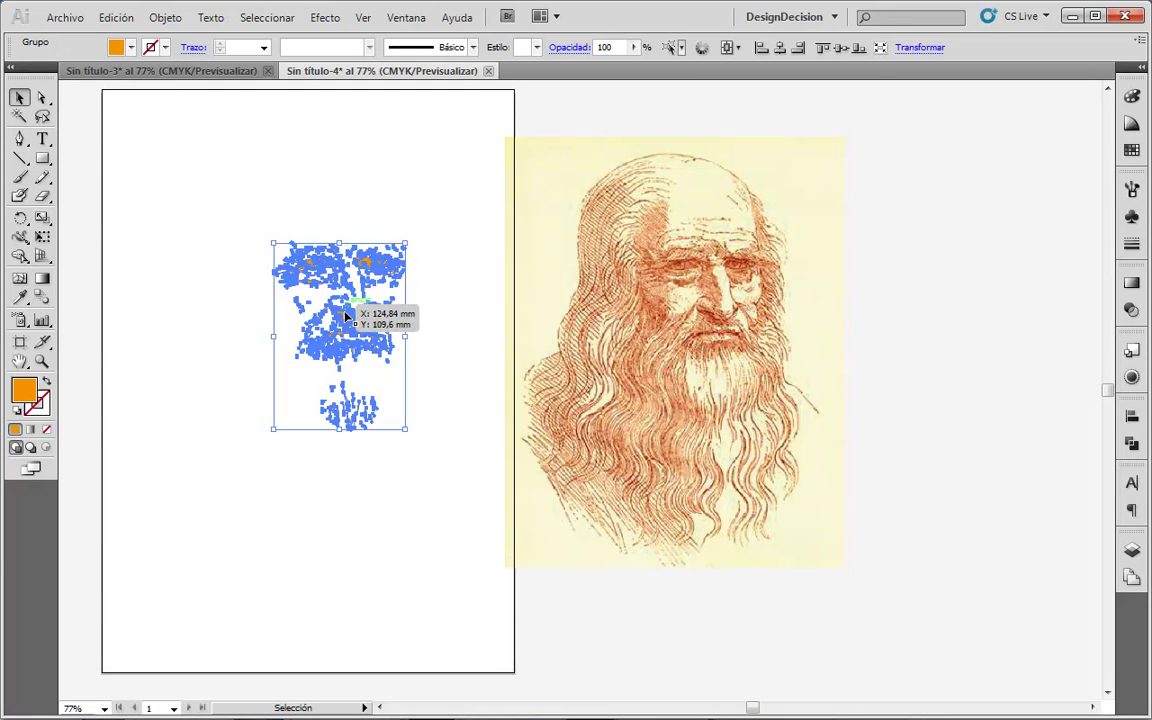
click(458, 372)
click(737, 368)
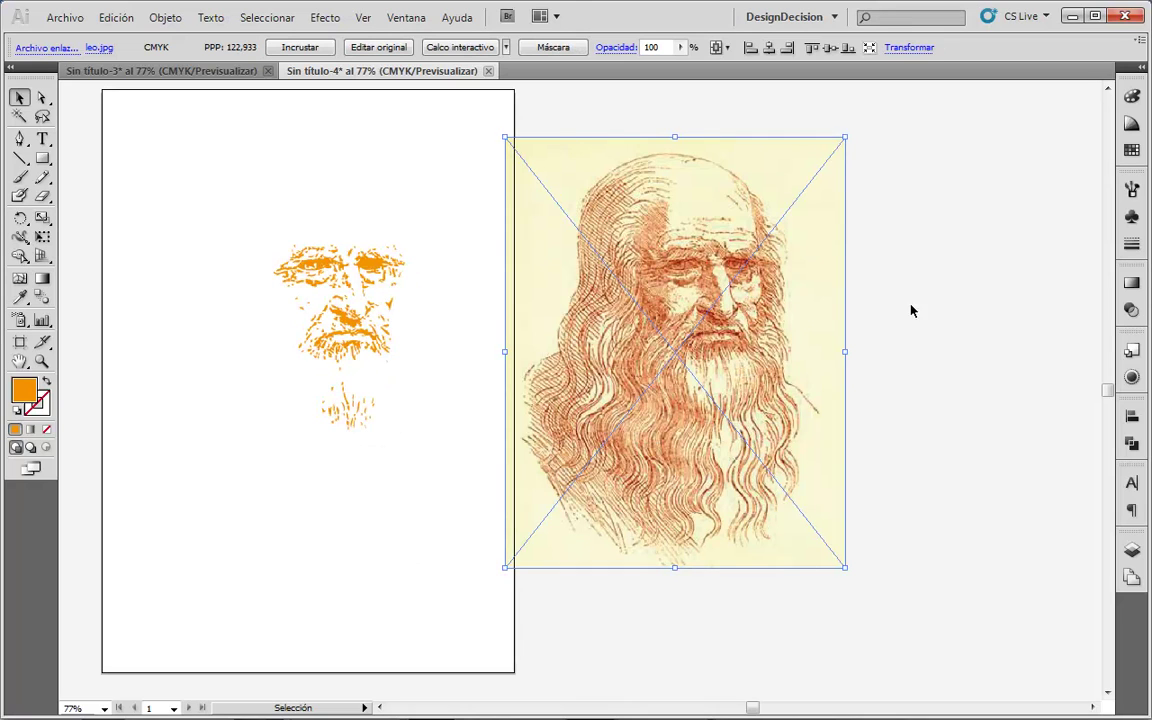
- Live-trace the Leonardo image with the Color 6 preset at 5 maximum colours, then expand it
click(507, 47)
click(610, 399)
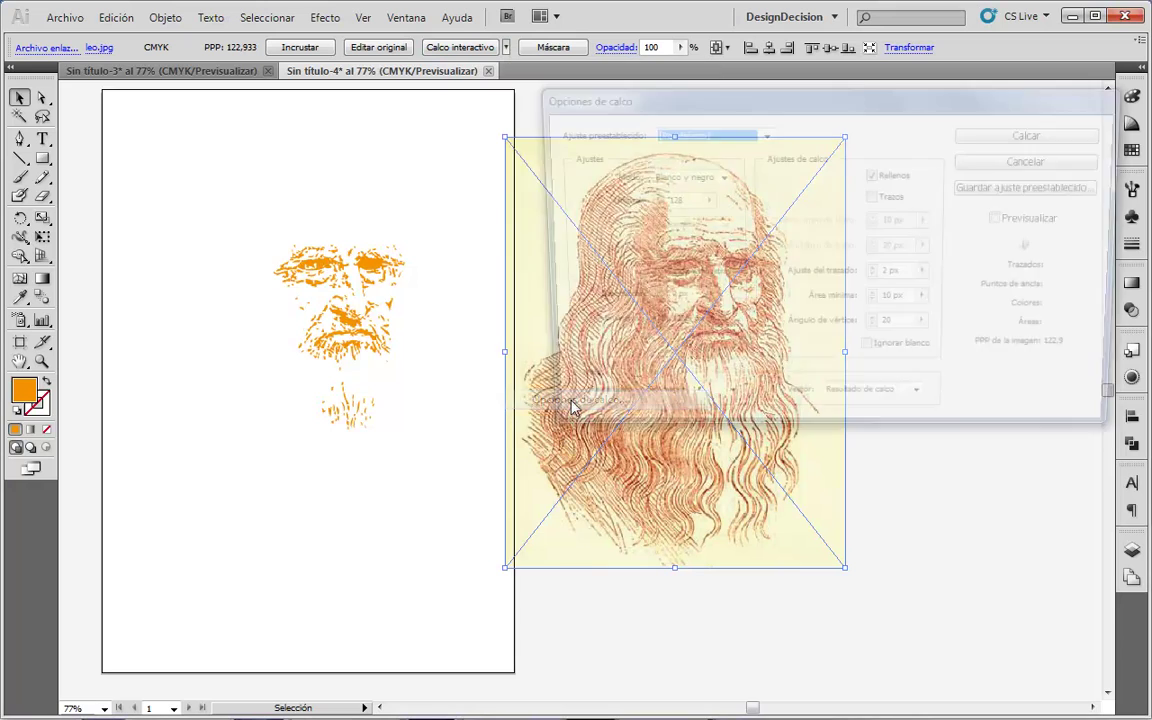
drag(735, 97, 272, 281)
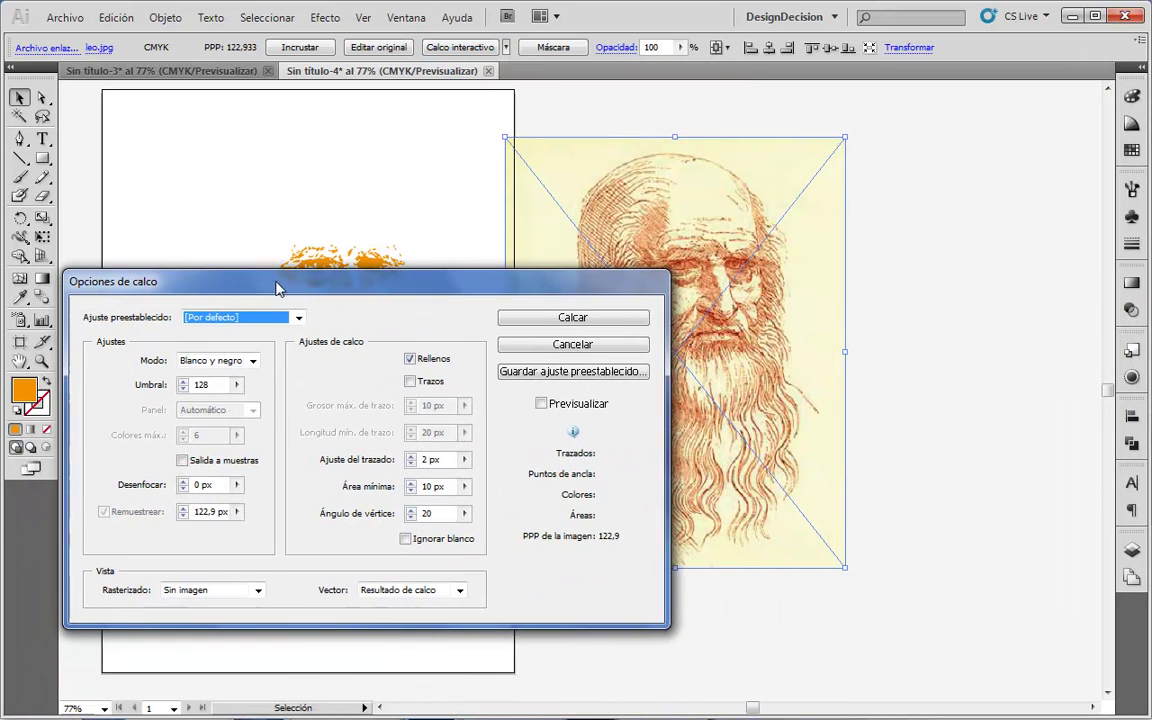
click(541, 404)
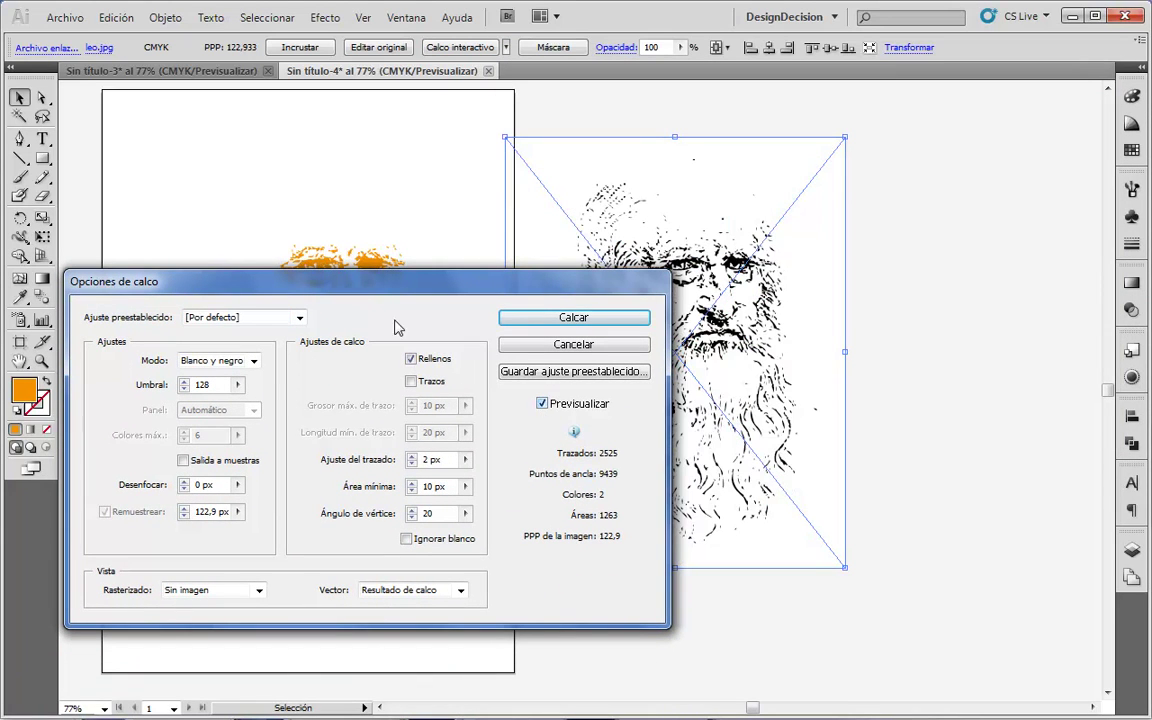
click(299, 317)
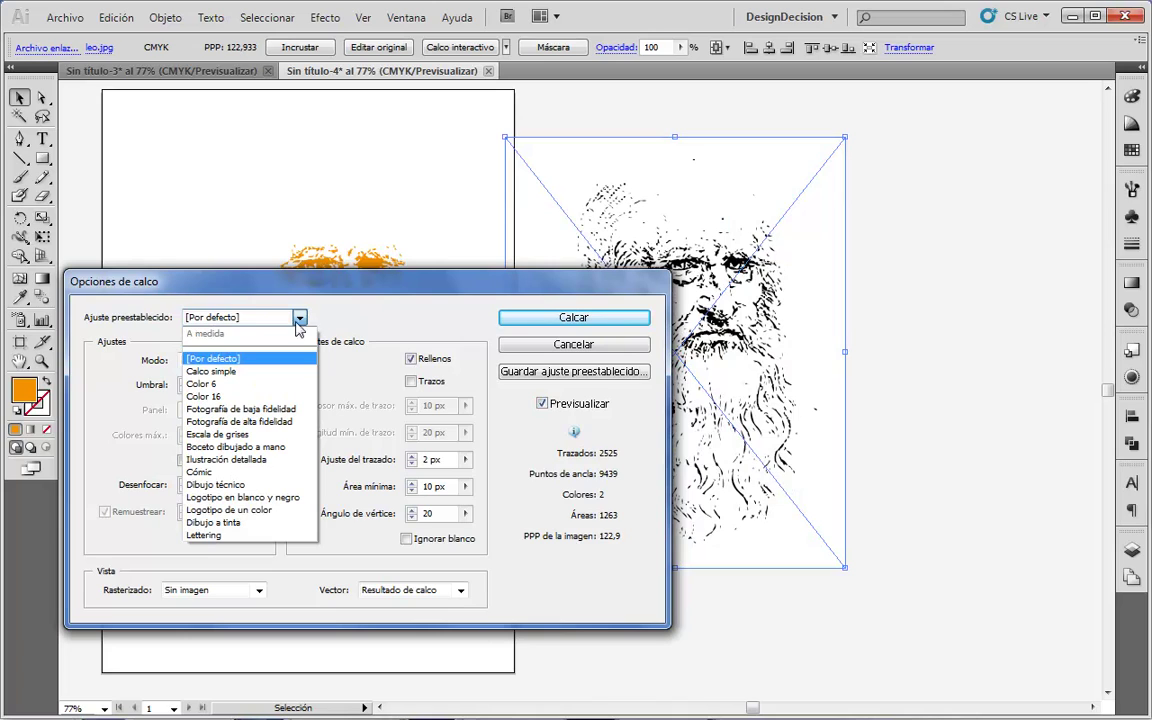
click(232, 384)
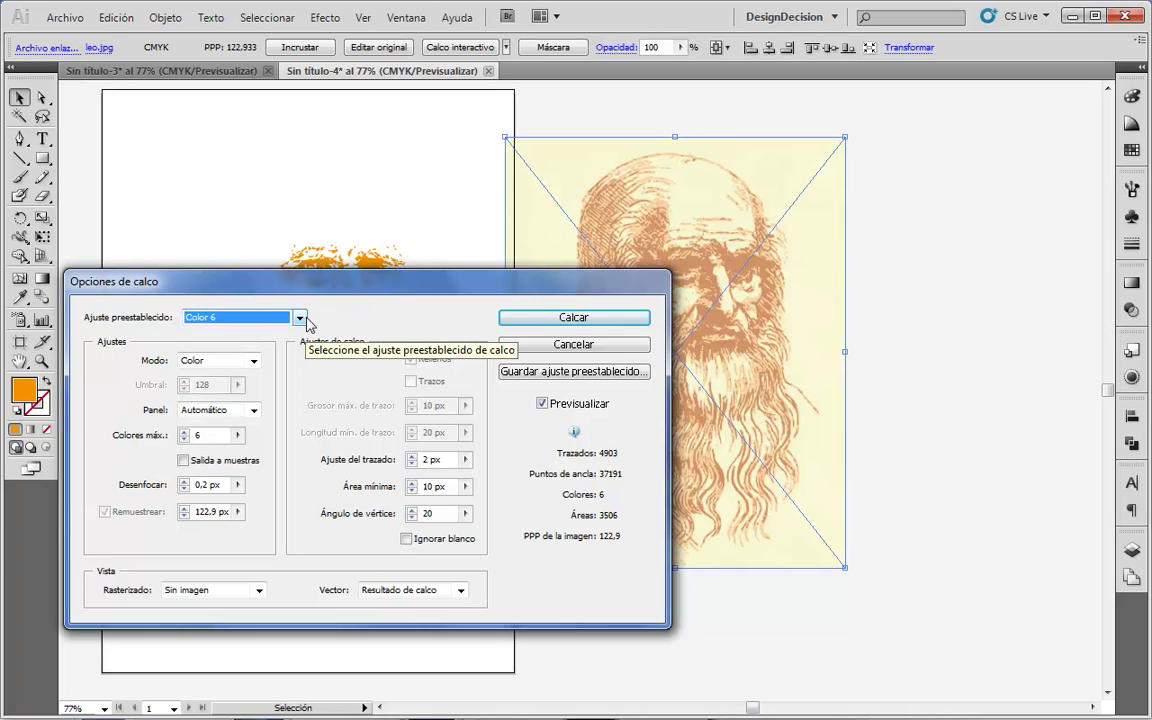
click(185, 440)
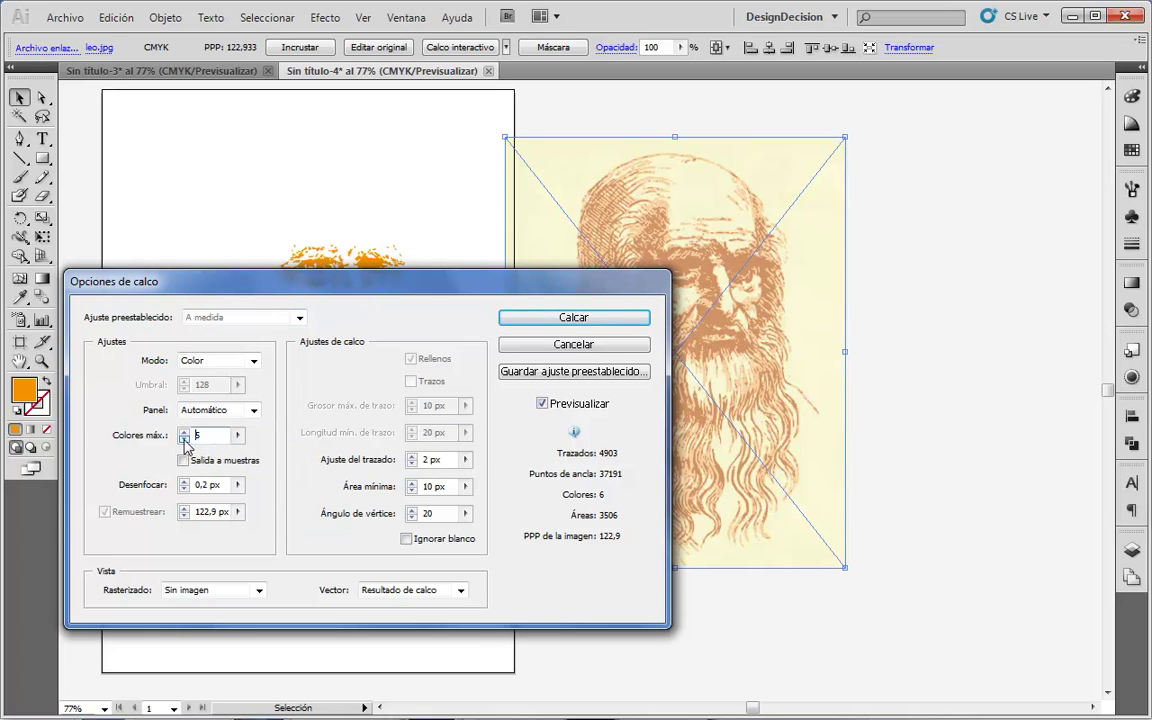
click(184, 439)
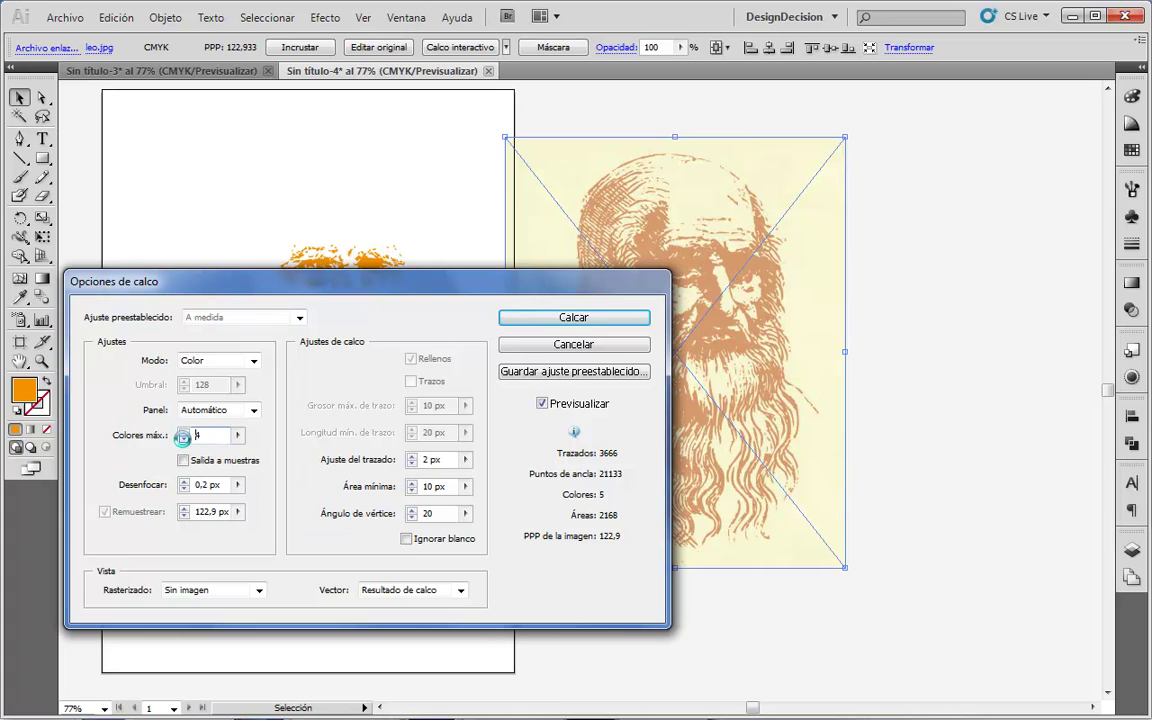
click(184, 439)
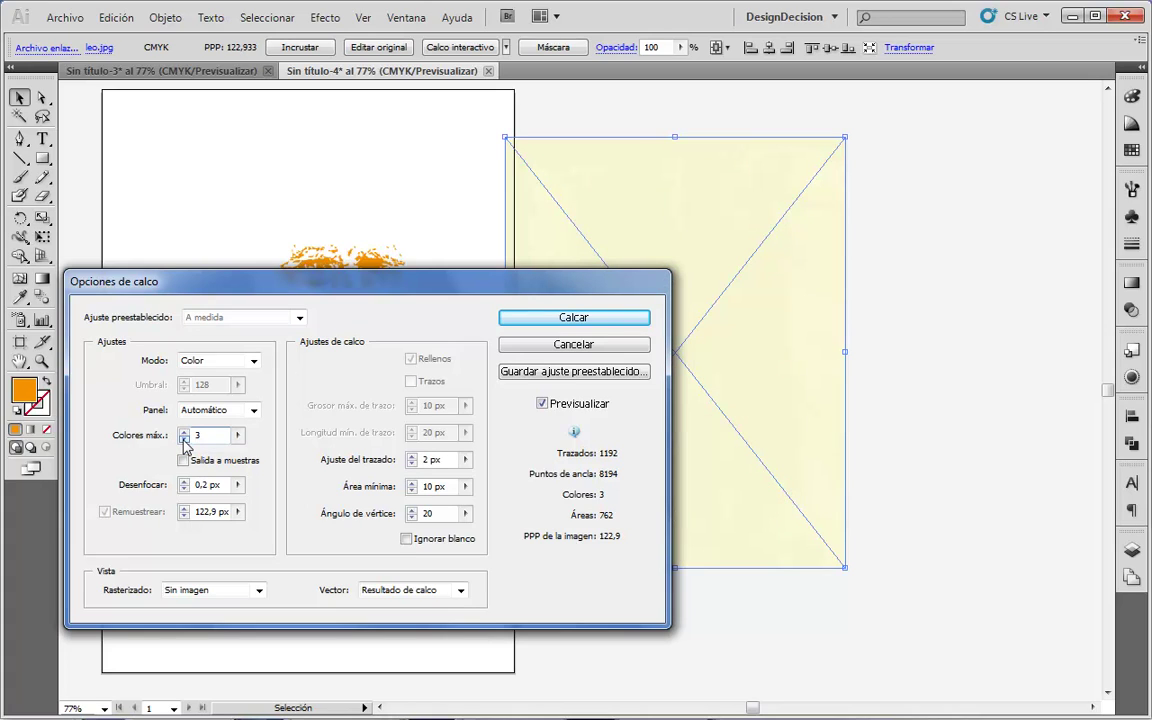
click(184, 439)
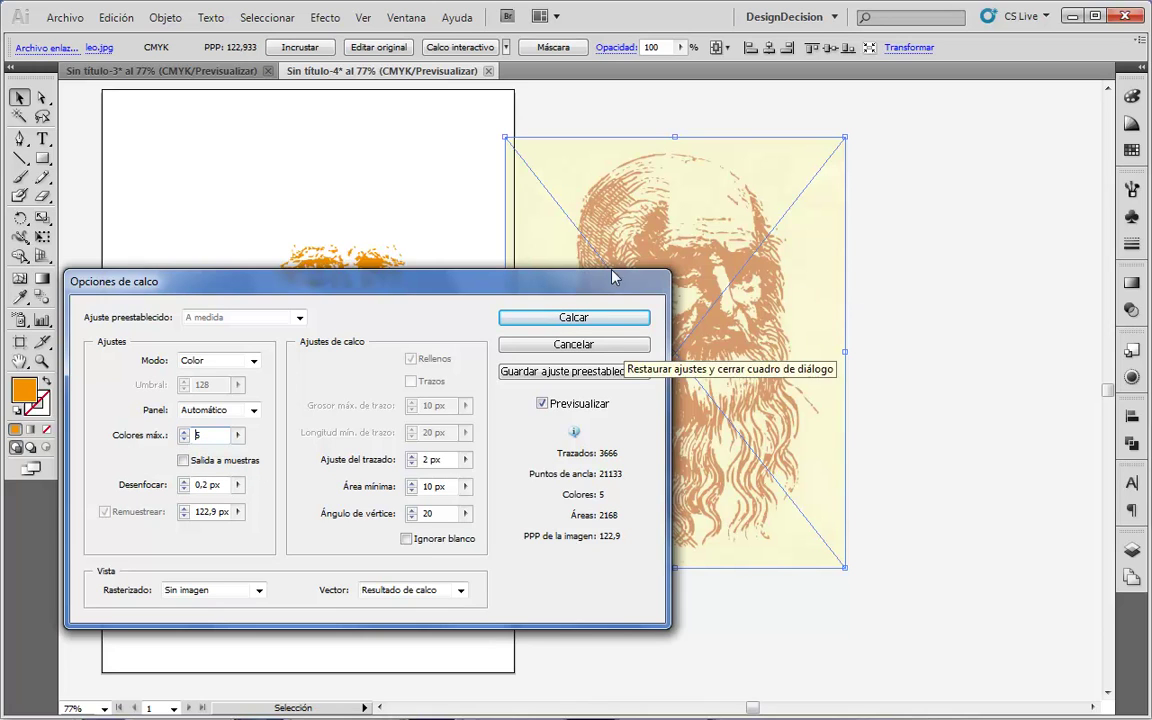
click(572, 318)
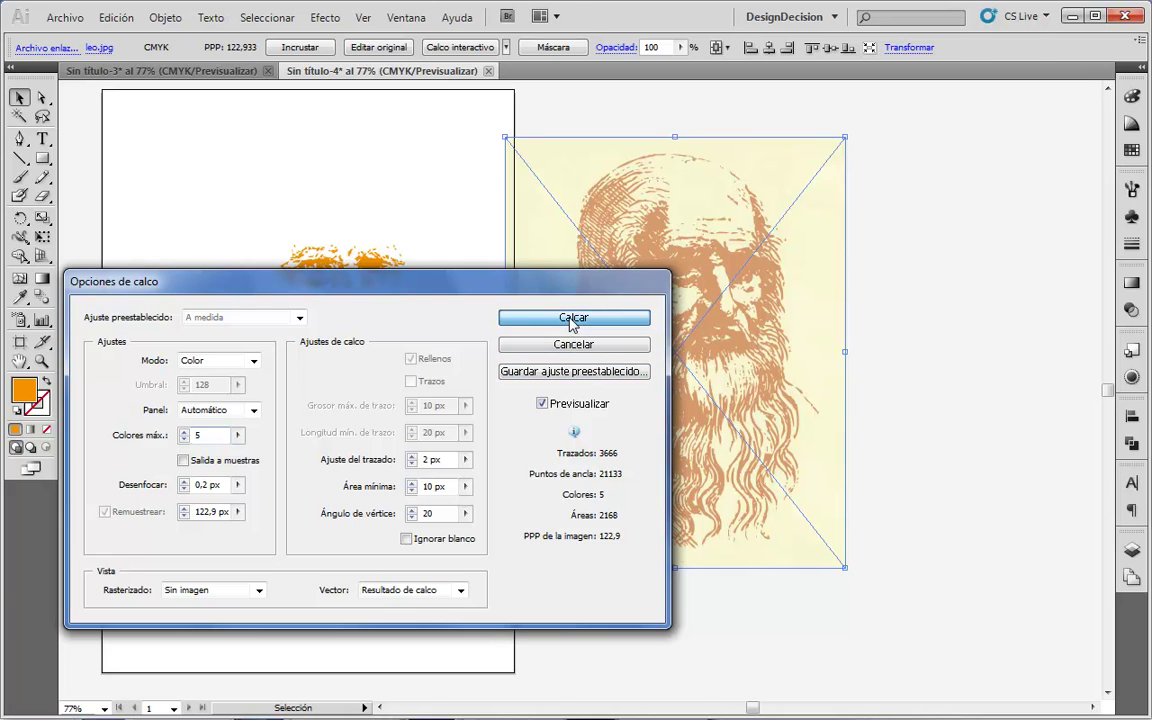
click(842, 48)
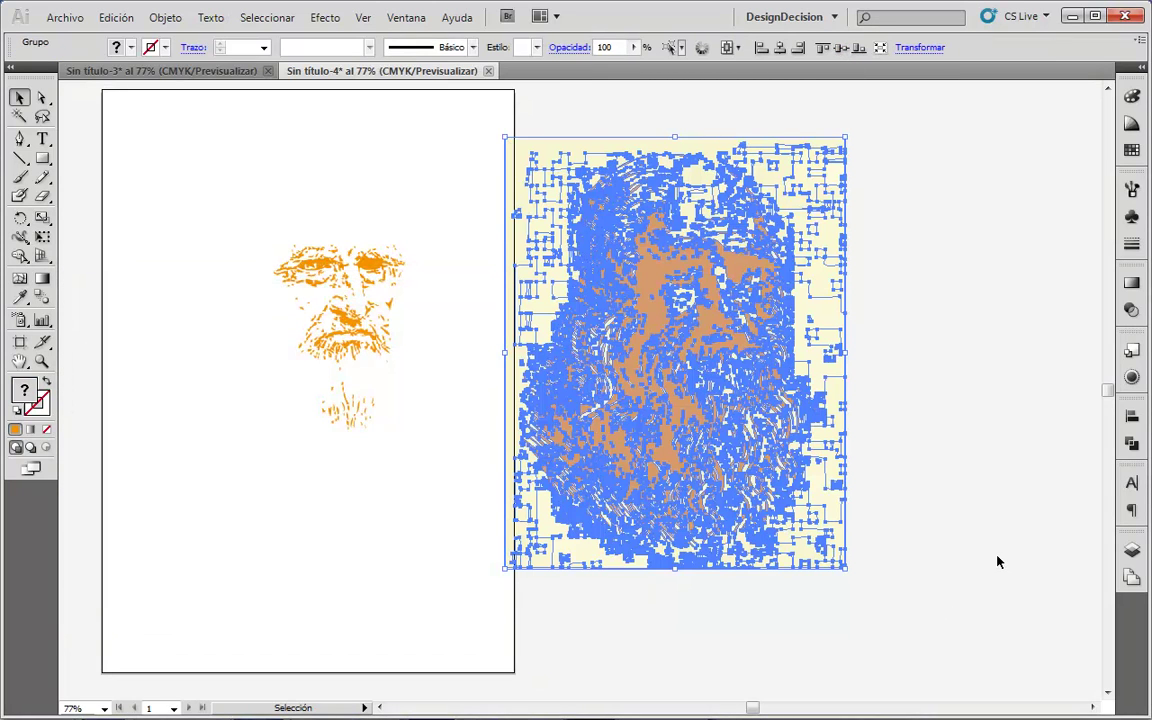
- Check the trace in Outline view, ungroup the portrait into separate paths, and take the Magic Wand
key(ctrl+y)
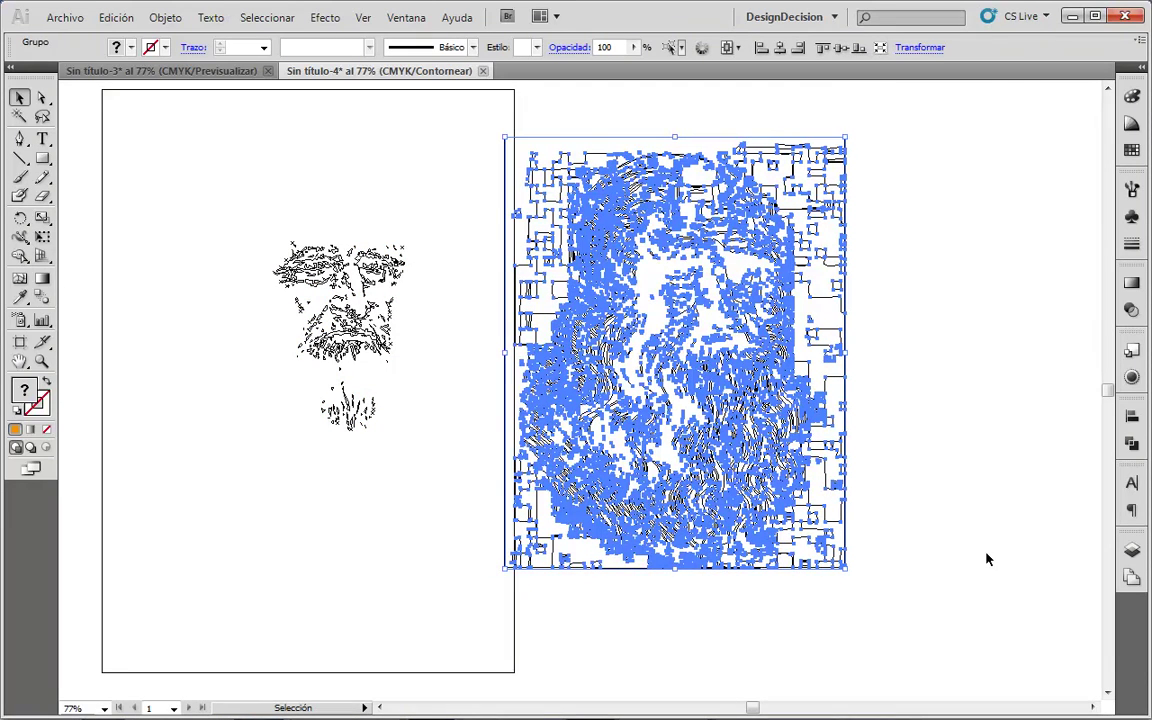
click(986, 559)
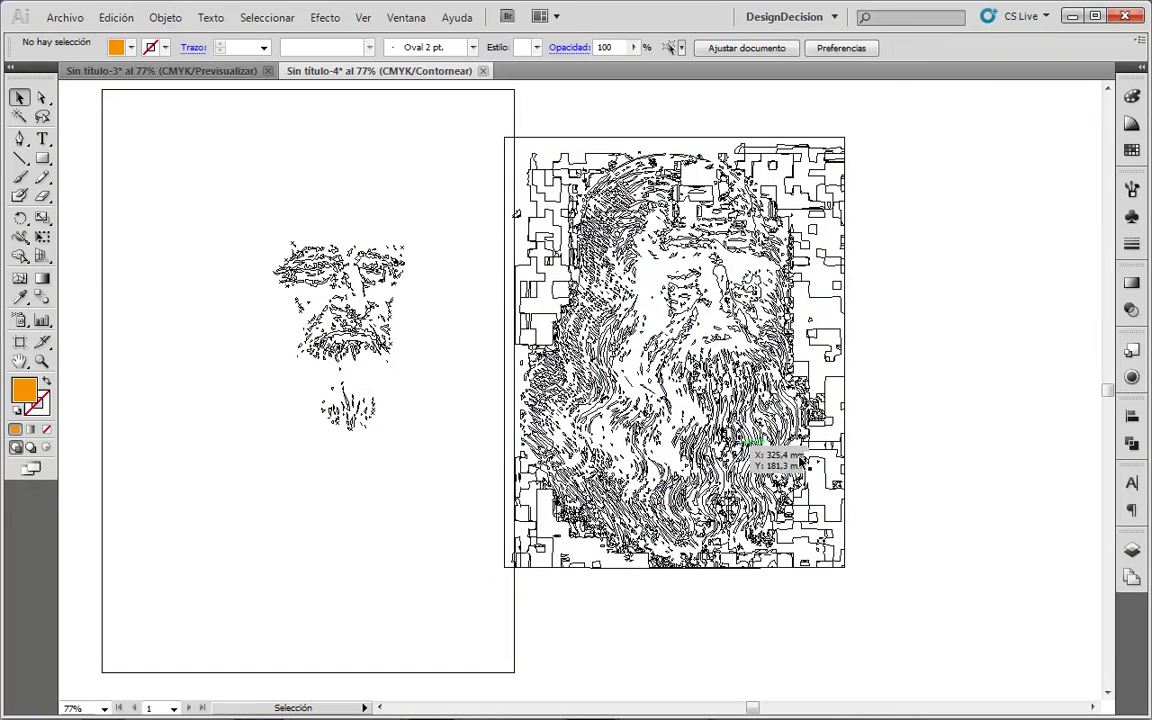
key(ctrl+y)
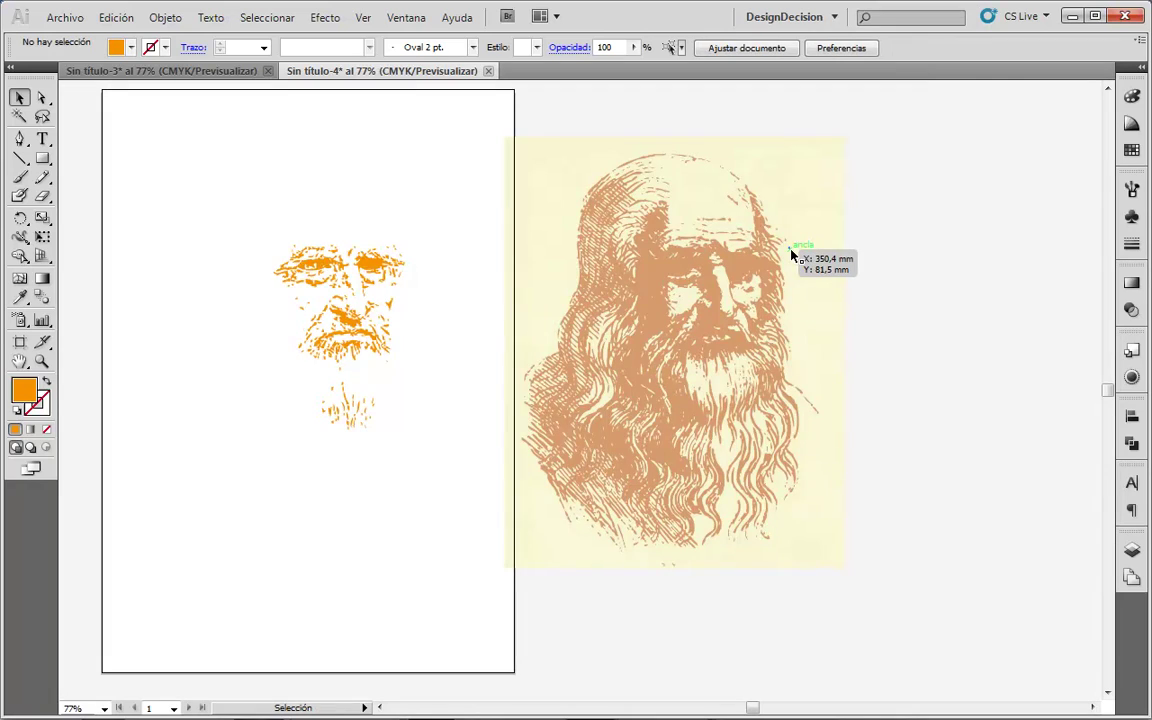
click(791, 190)
key(ctrl+shift+g)
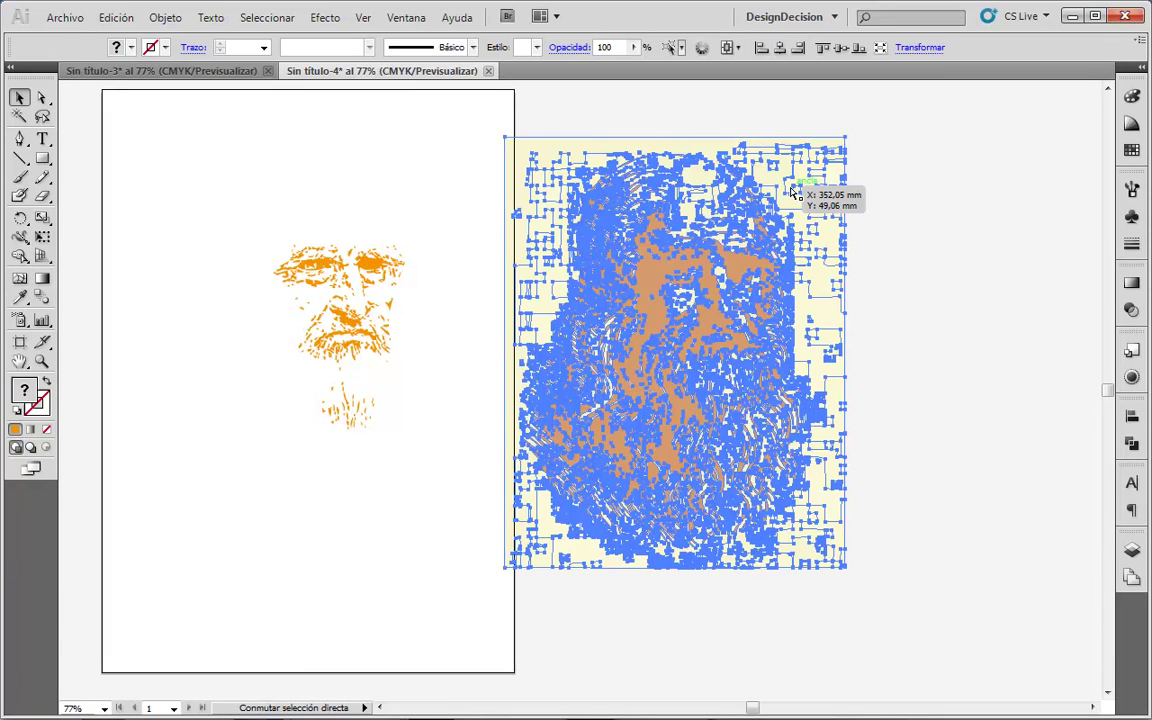
click(905, 206)
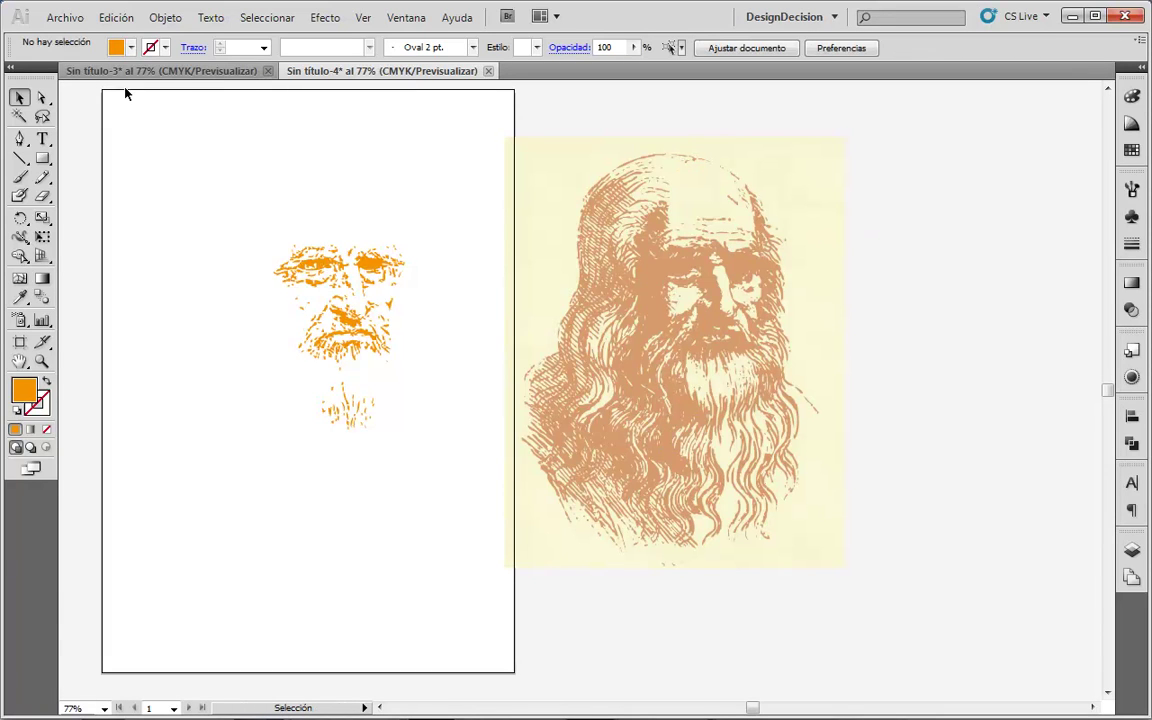
click(19, 116)
- Delete the pale cream background pieces, then magic-wand select the portrait's peach paths
click(808, 160)
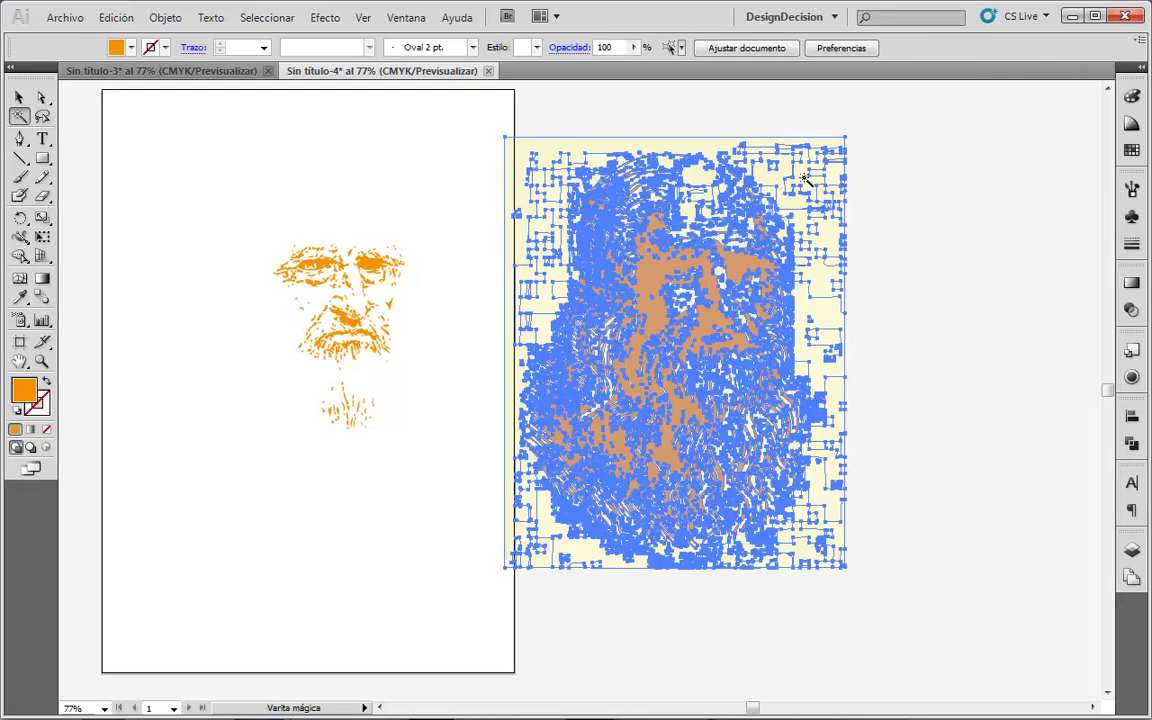
key(Delete)
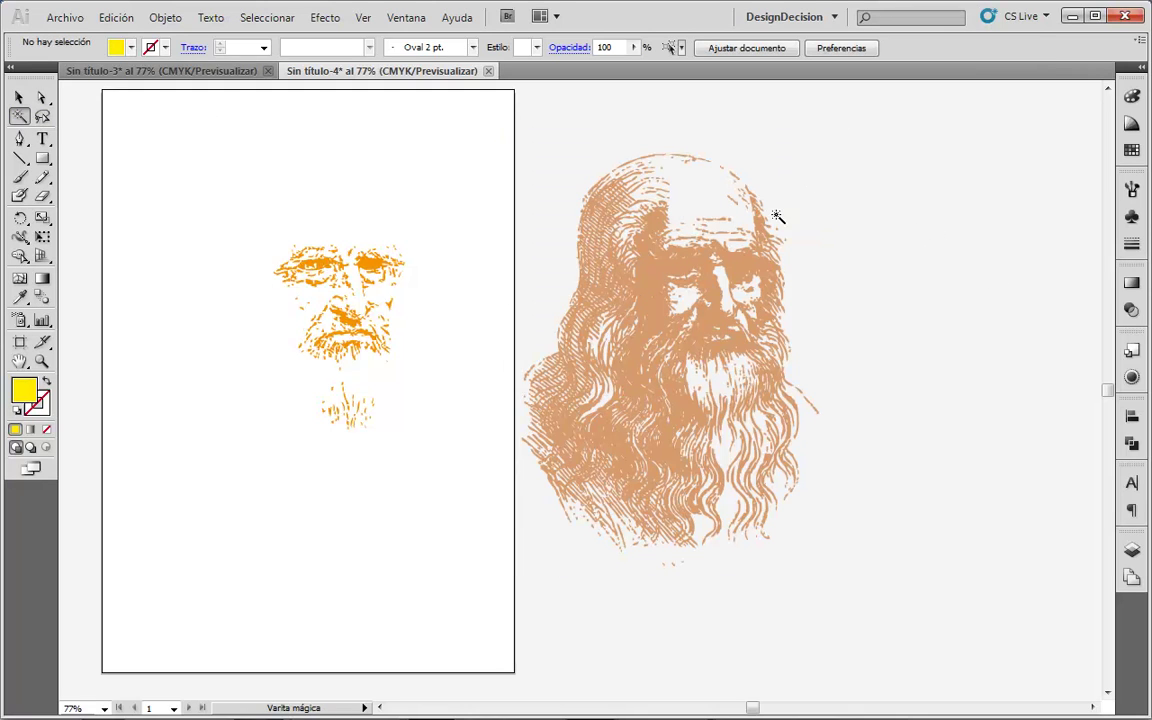
click(777, 216)
click(711, 200)
click(684, 208)
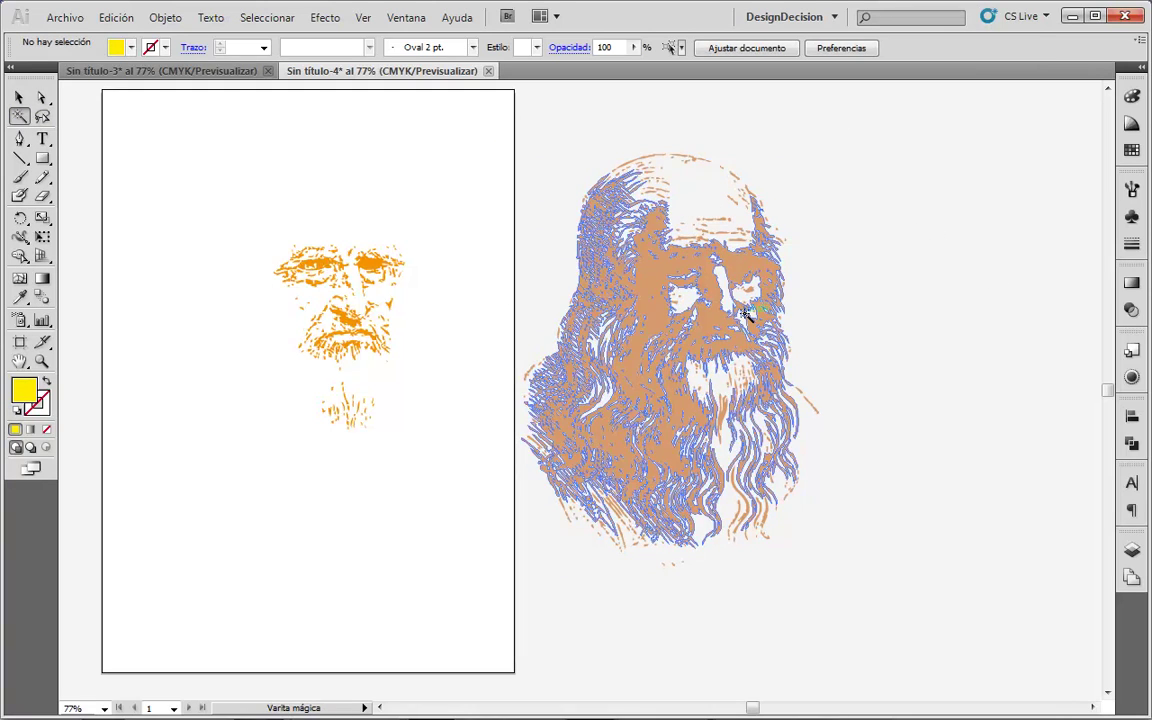
click(670, 278)
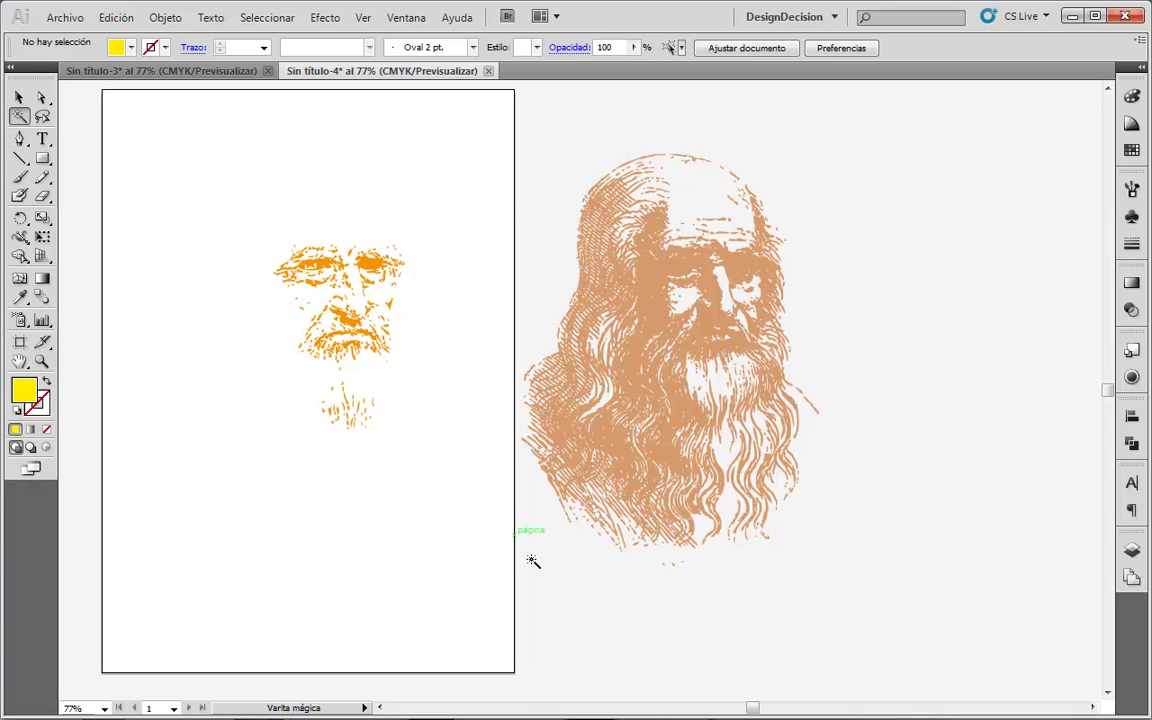
click(694, 316)
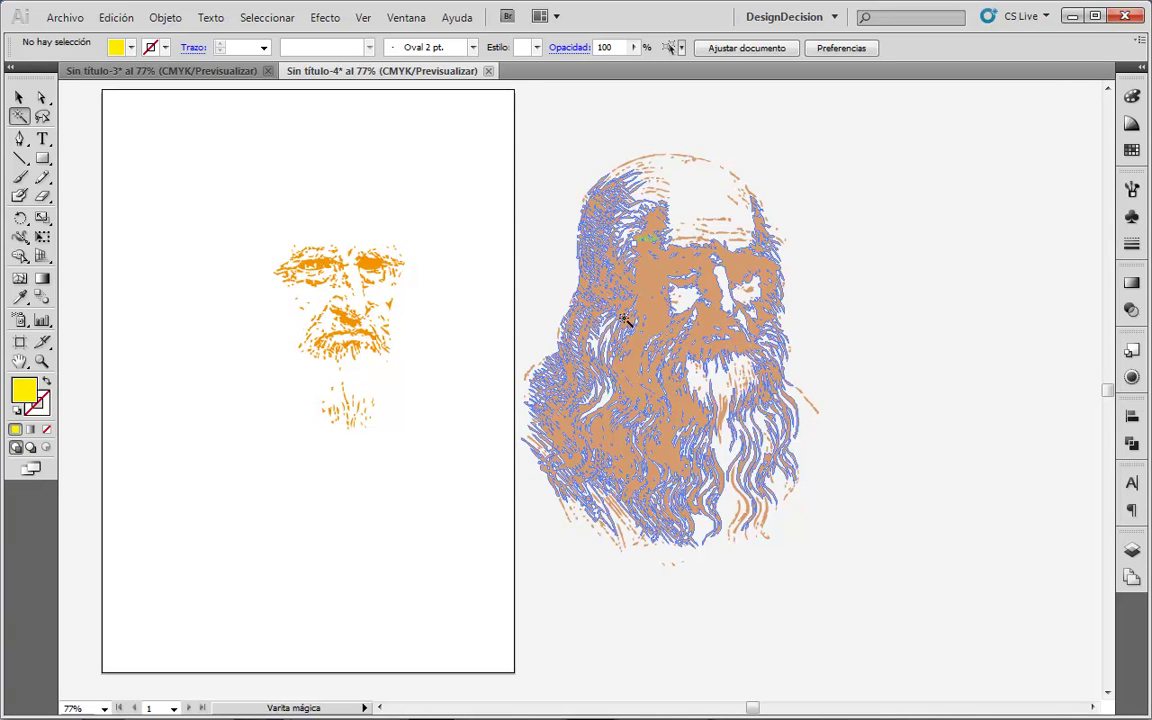
- With the Selection tool, marquee-select the orange face details on the left
key(ctrl+shift+a)
click(18, 97)
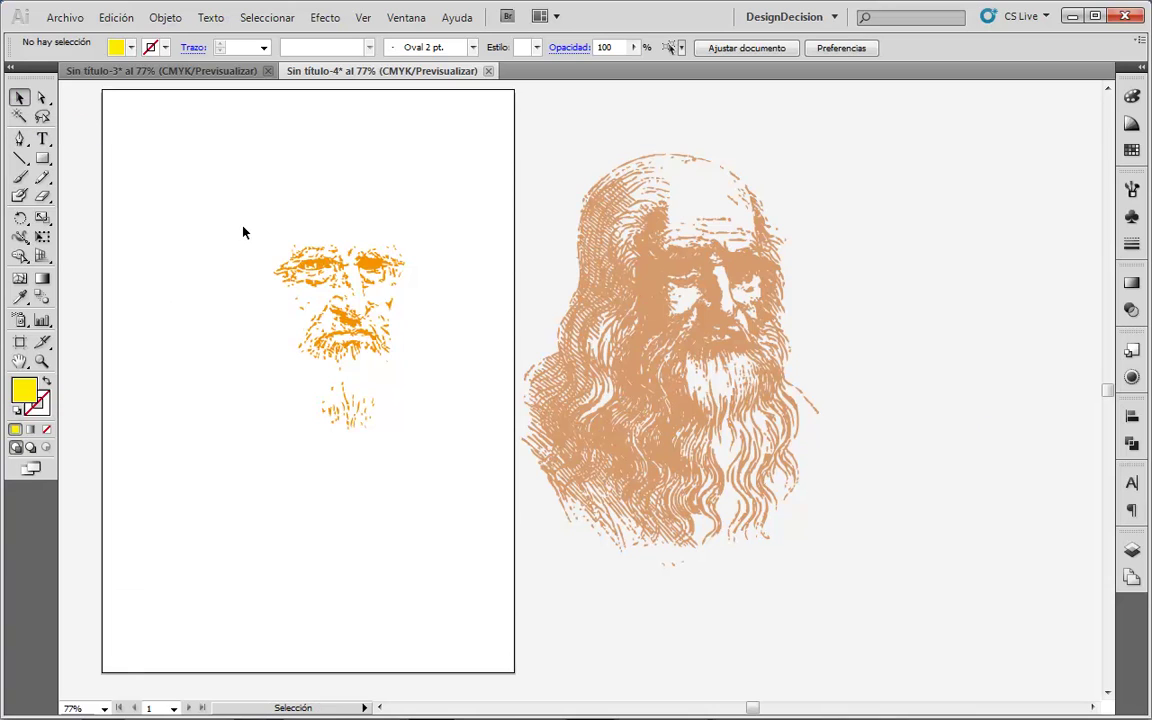
drag(244, 244, 428, 473)
- Fill the face details with the portrait's sampled peach colour, raising K to 18%
click(131, 49)
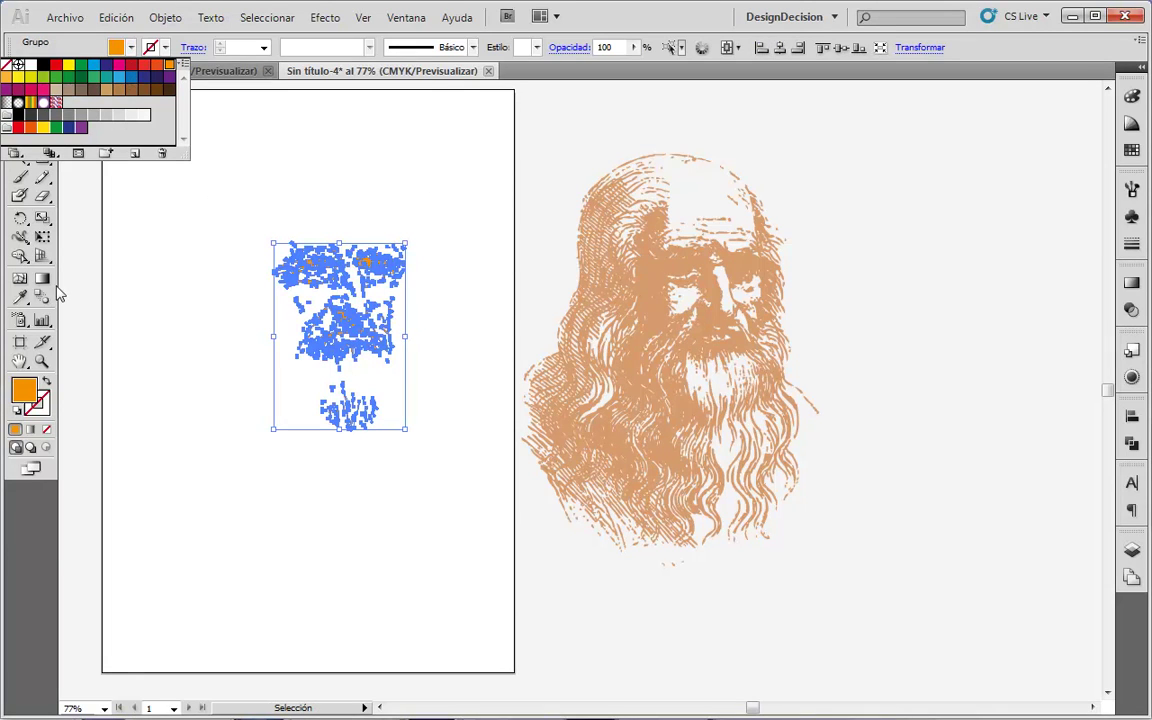
click(708, 208)
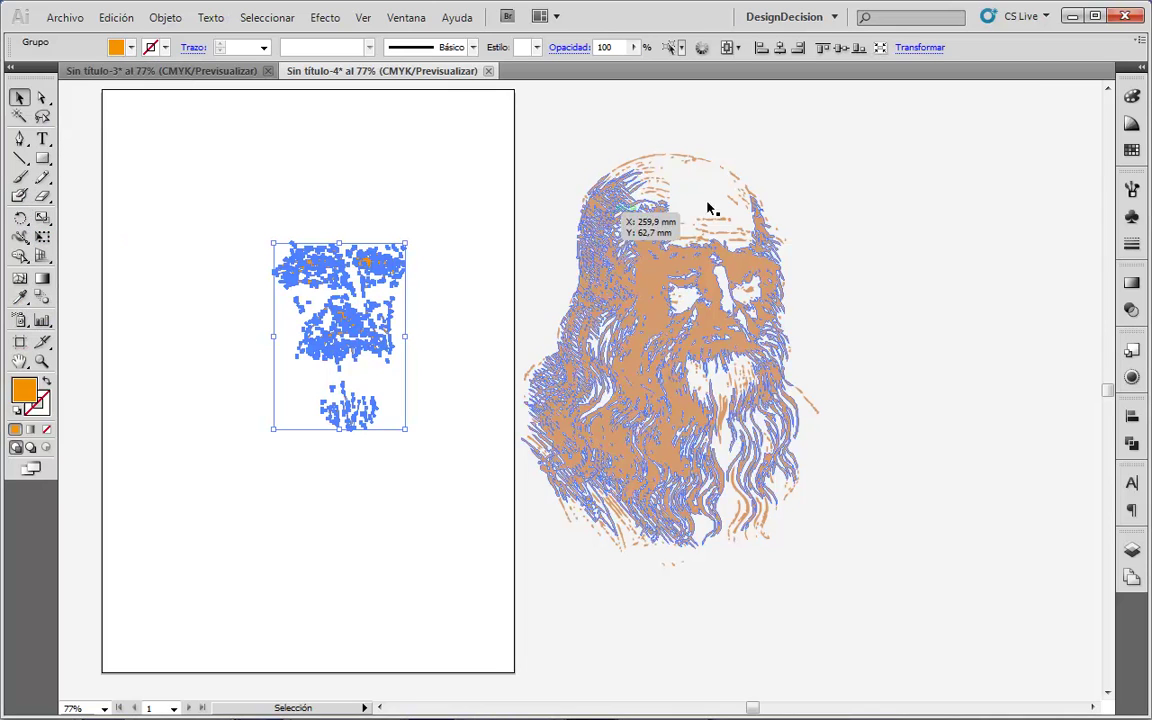
click(20, 297)
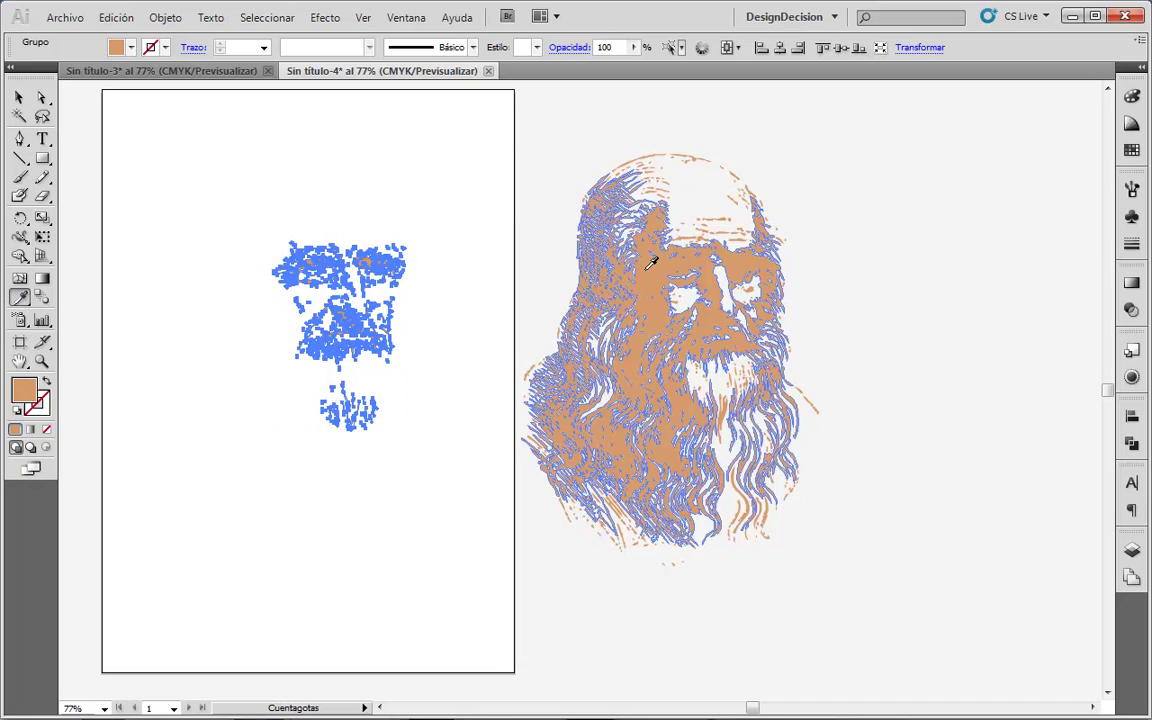
key(ctrl+shift+a)
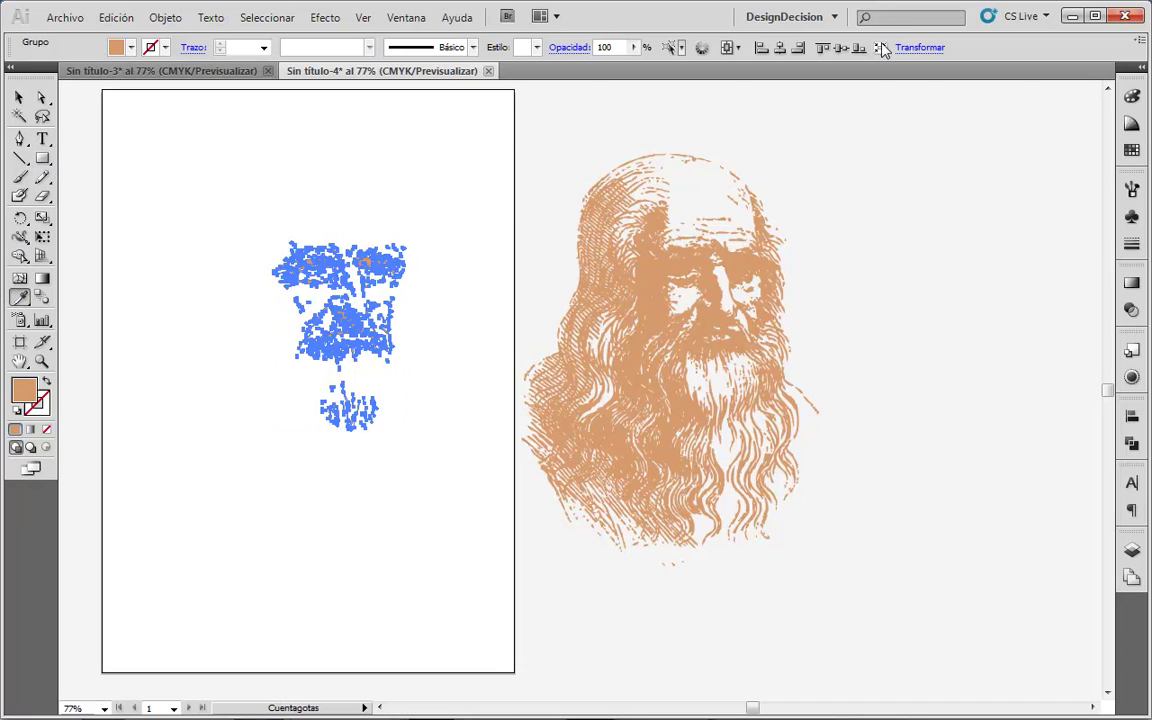
key(F6)
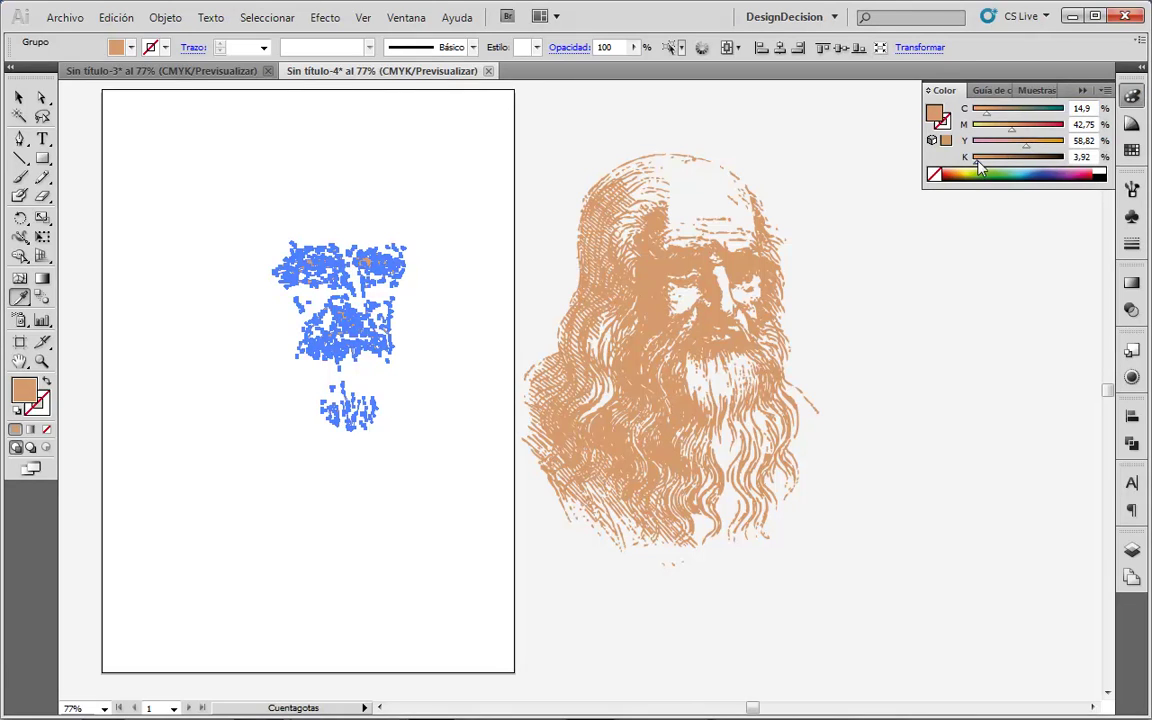
drag(979, 167, 988, 168)
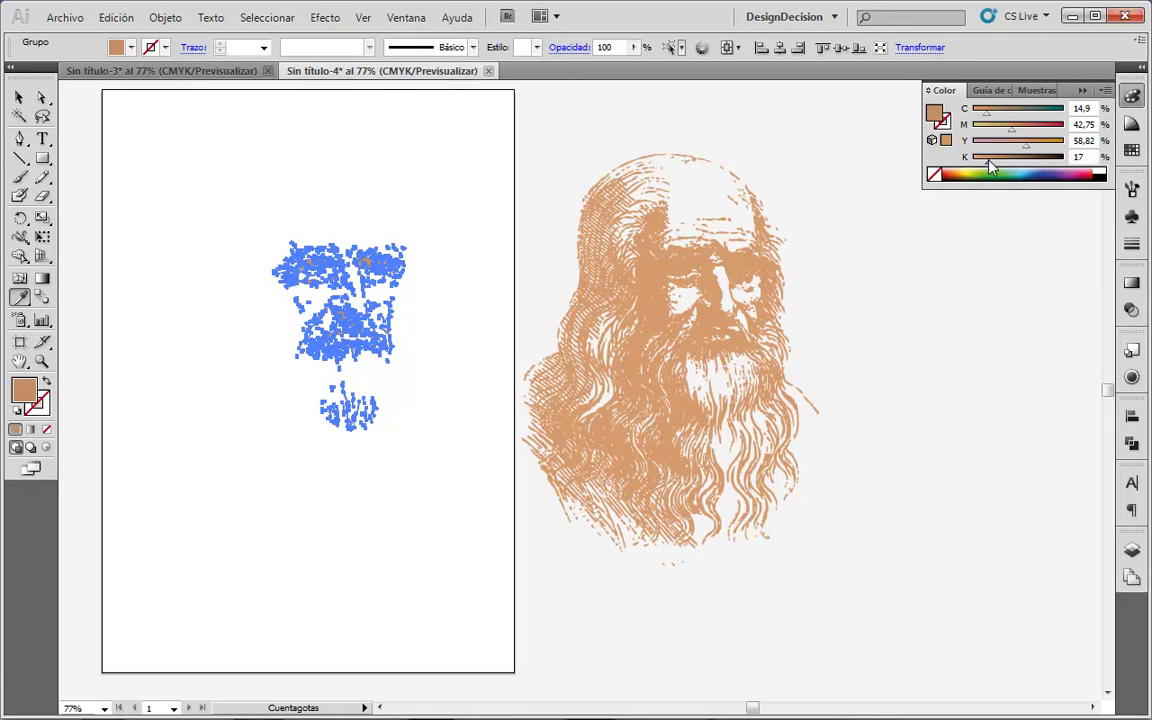
- Drag the recoloured face details onto the portrait's face
key(v)
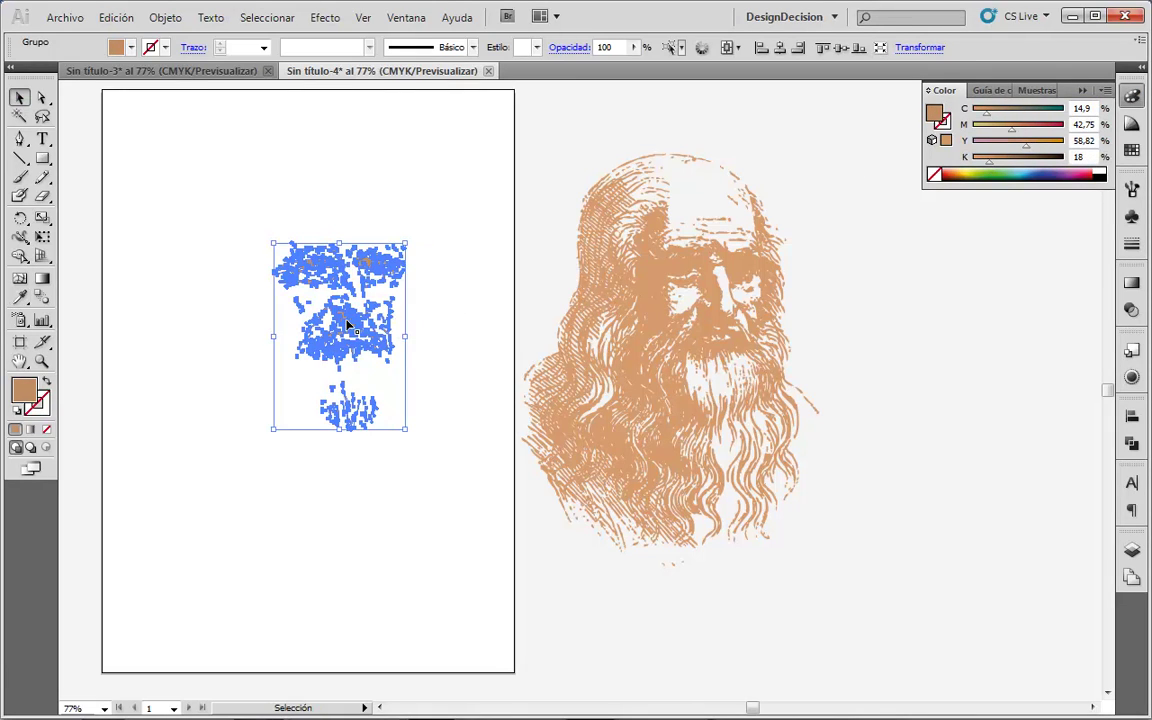
drag(348, 325, 713, 324)
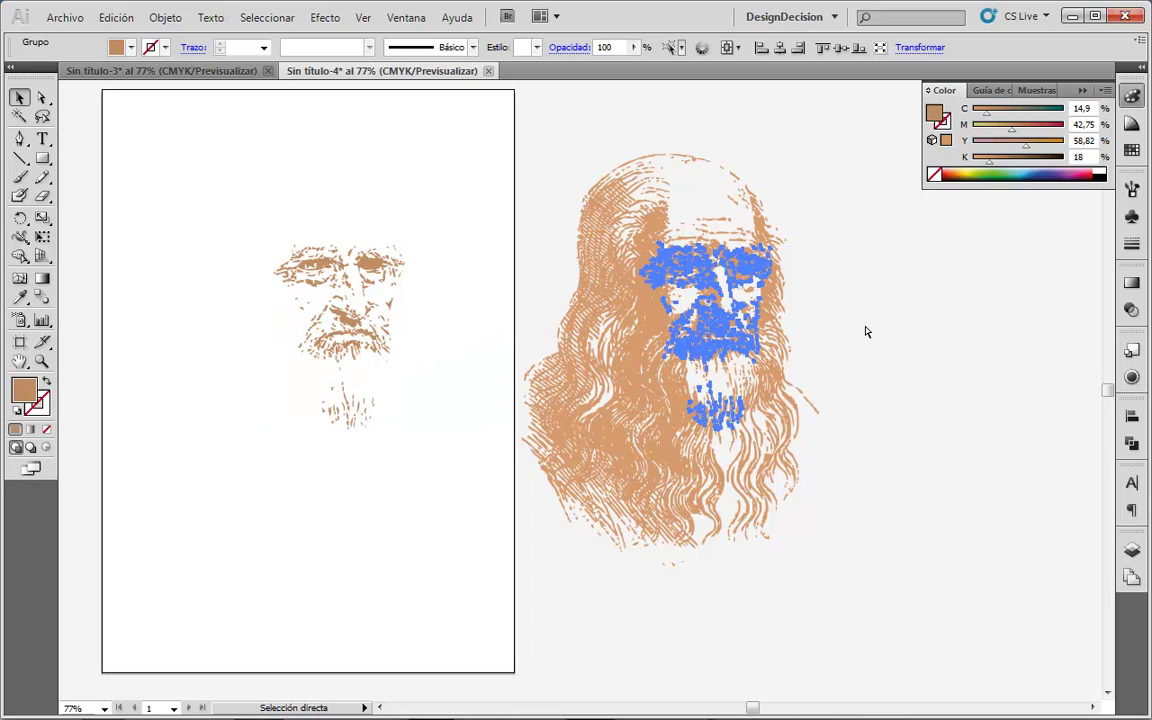
key(ctrl+z)
key(ctrl+shift+z)
click(916, 386)
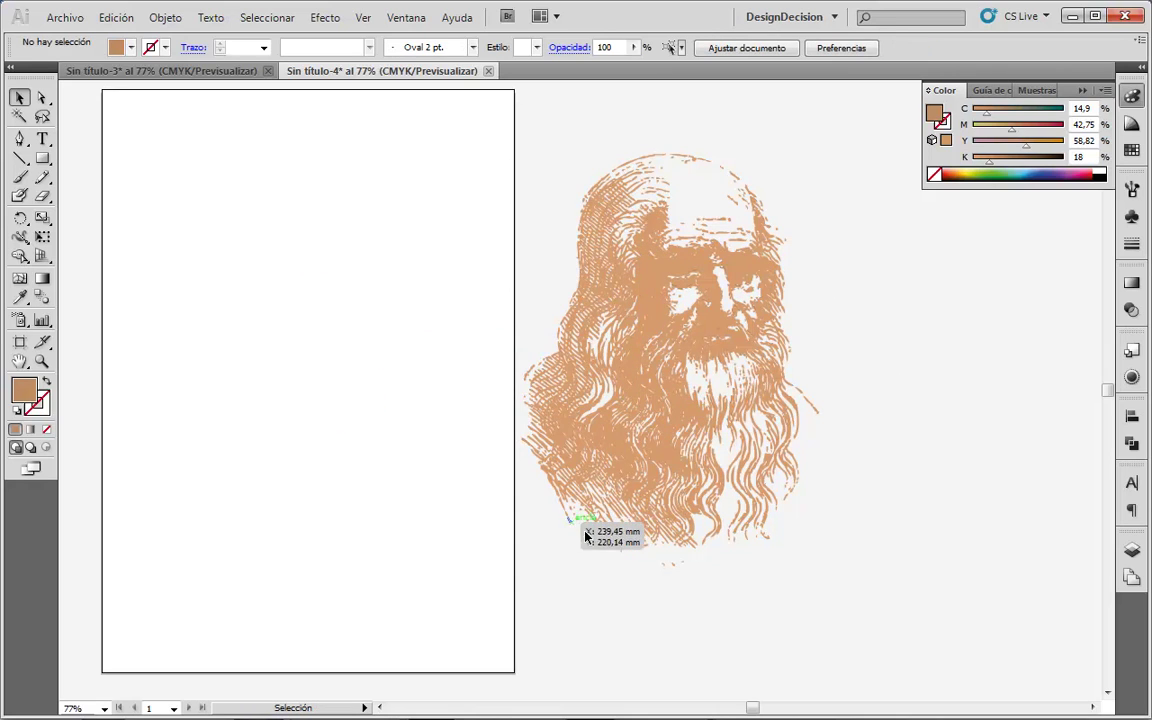
- Check the portrait's colour, hide the Color panel and show the Layers panel
click(609, 463)
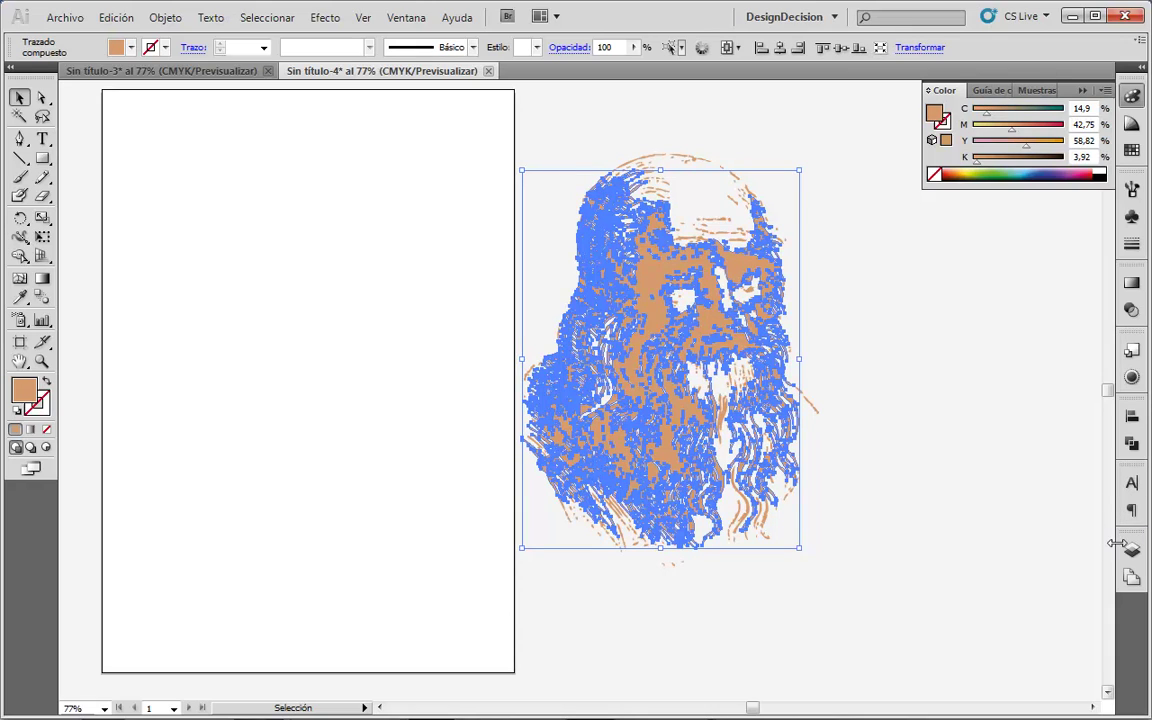
key(F6)
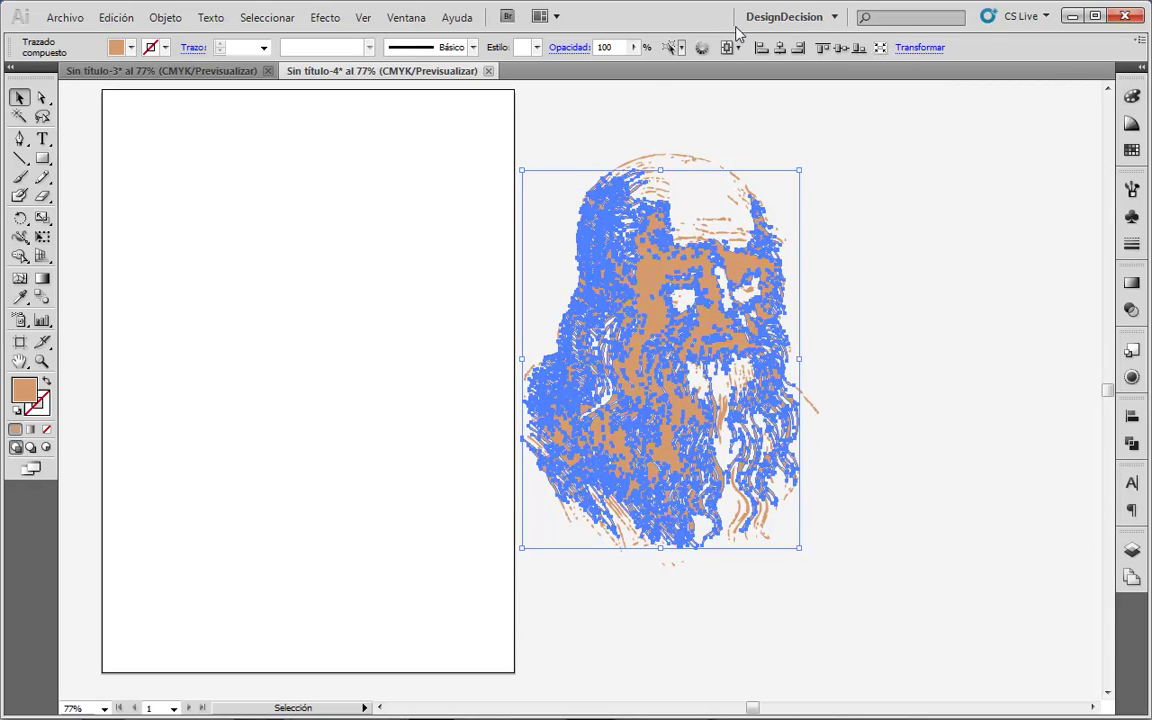
click(950, 450)
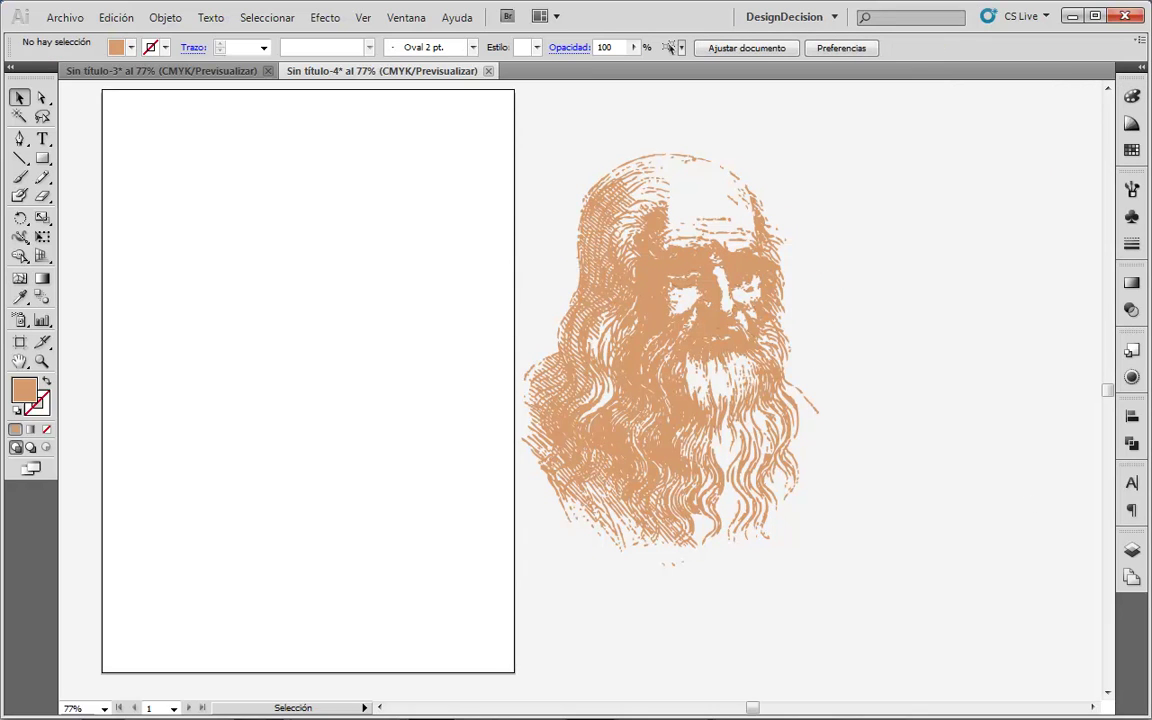
click(1131, 549)
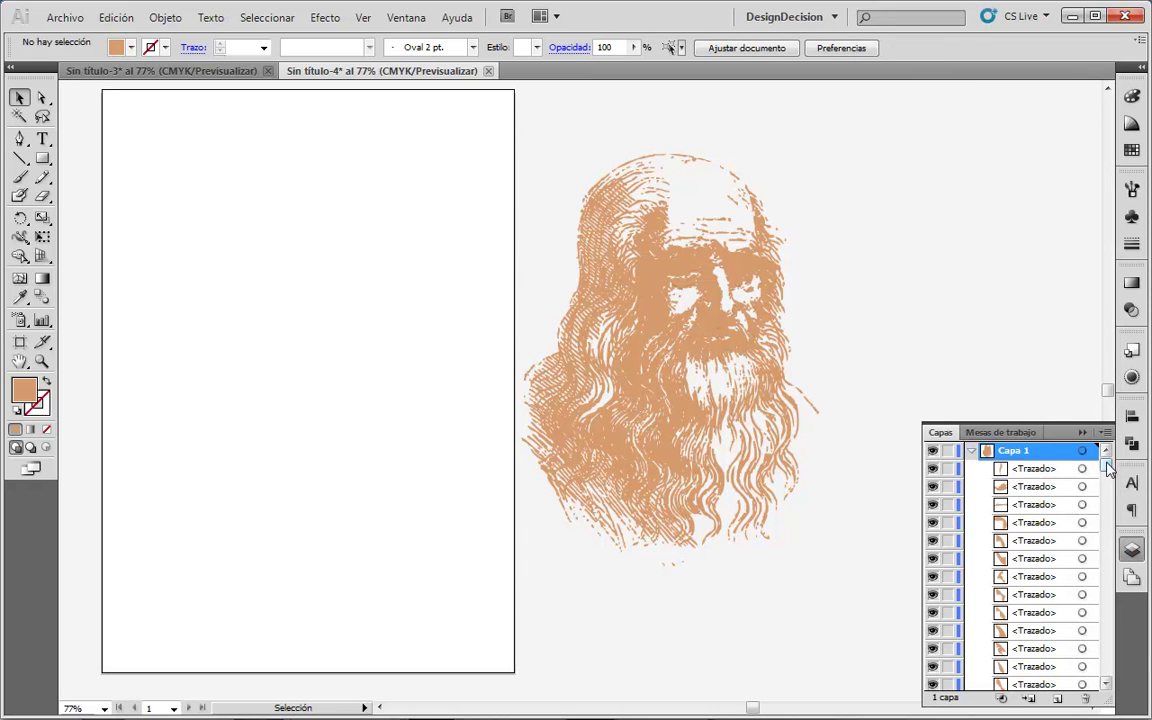
- Target the <Grupo> face-details layer and apply Objeto > Organizar > Traer al frente
drag(1073, 420, 1073, 155)
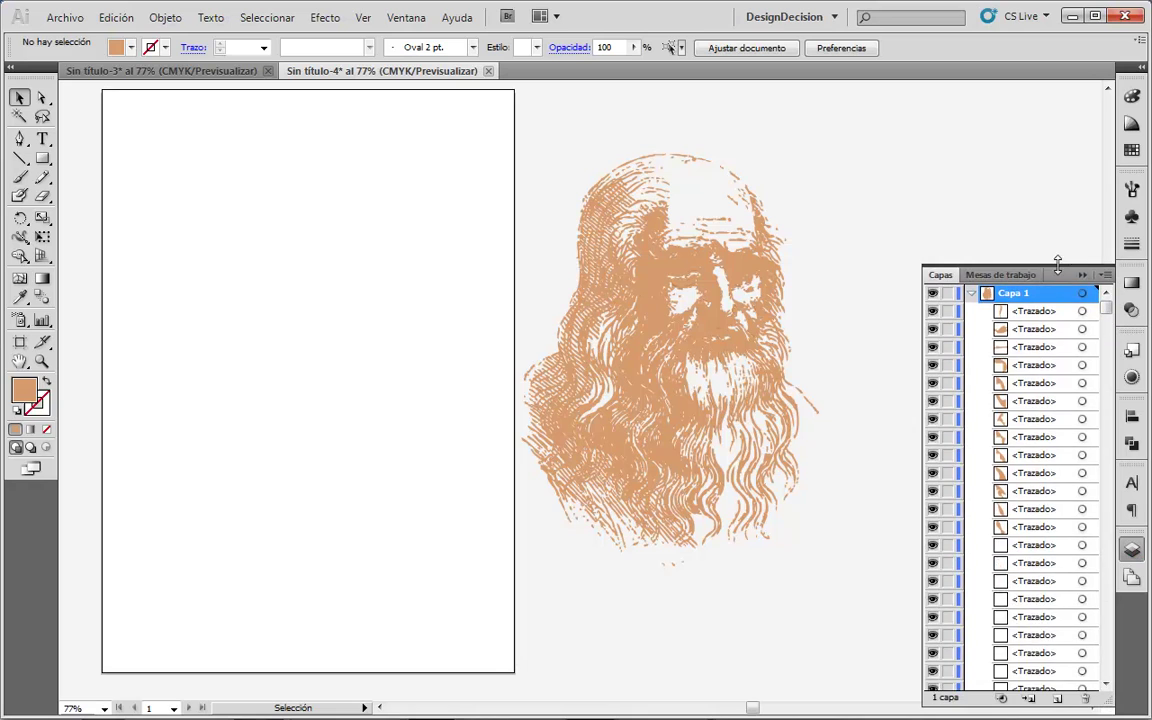
scroll(1075, 400, down, 3)
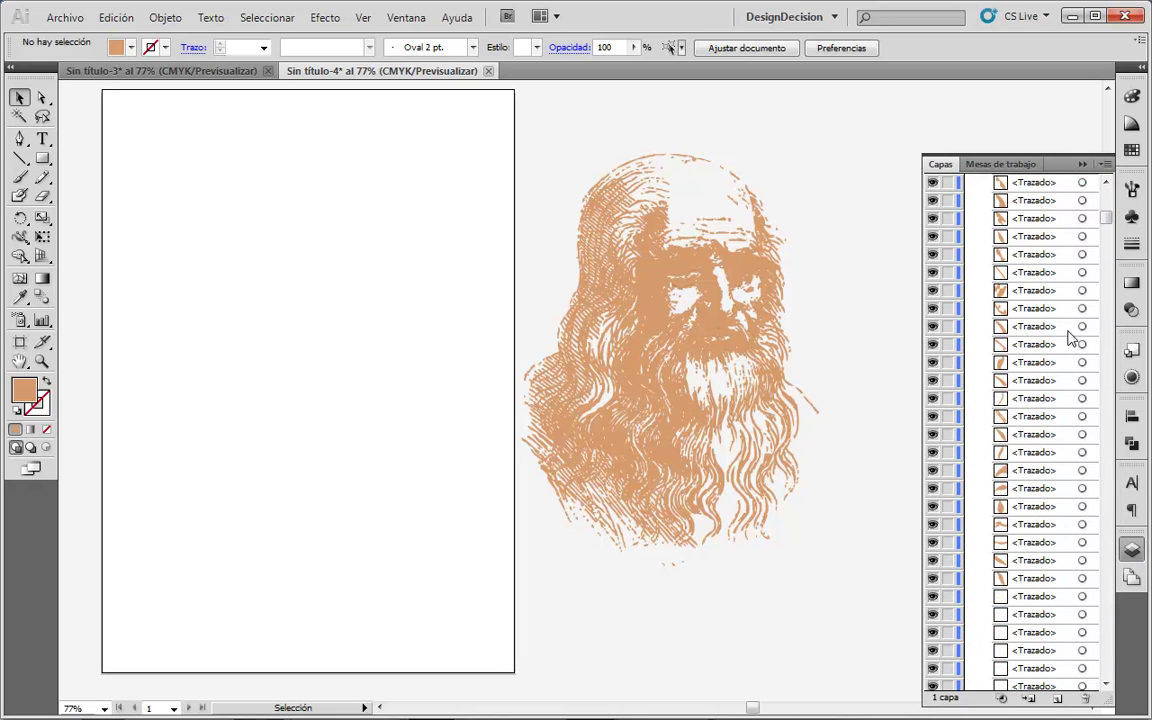
scroll(1077, 310, down, 2)
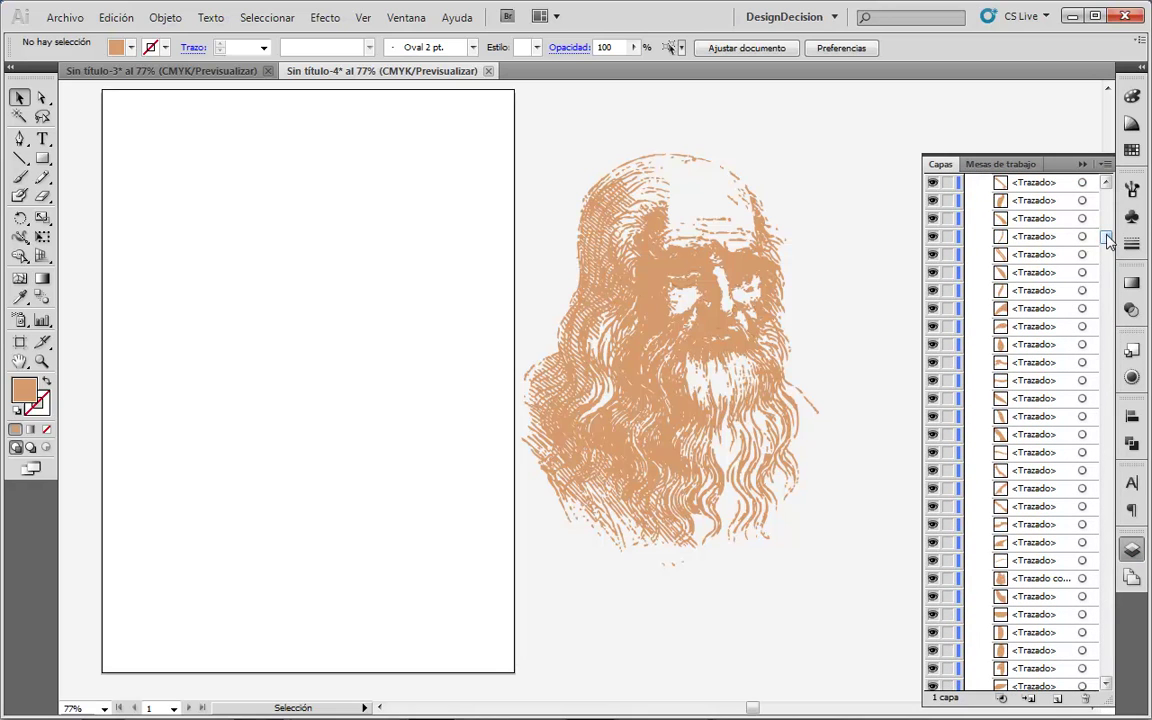
mouse_move(1106, 238)
mouse_down()
mouse_move(1120, 345)
mouse_move(1087, 600)
mouse_move(1088, 695)
mouse_up()
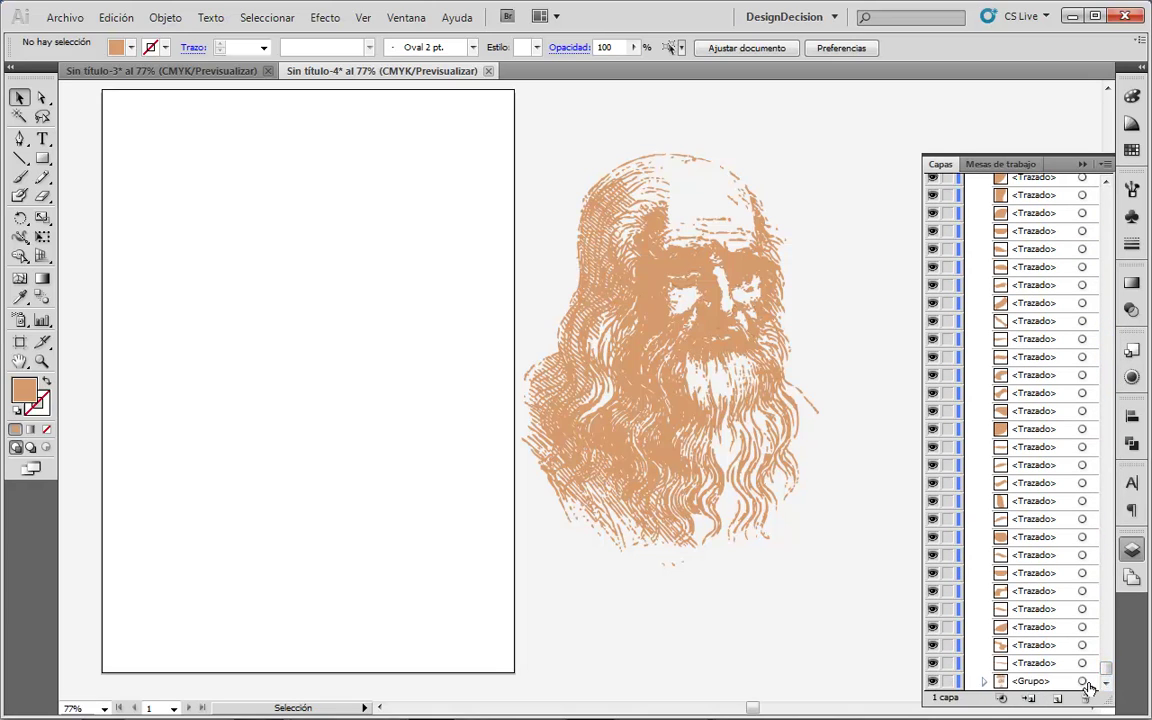
click(1082, 681)
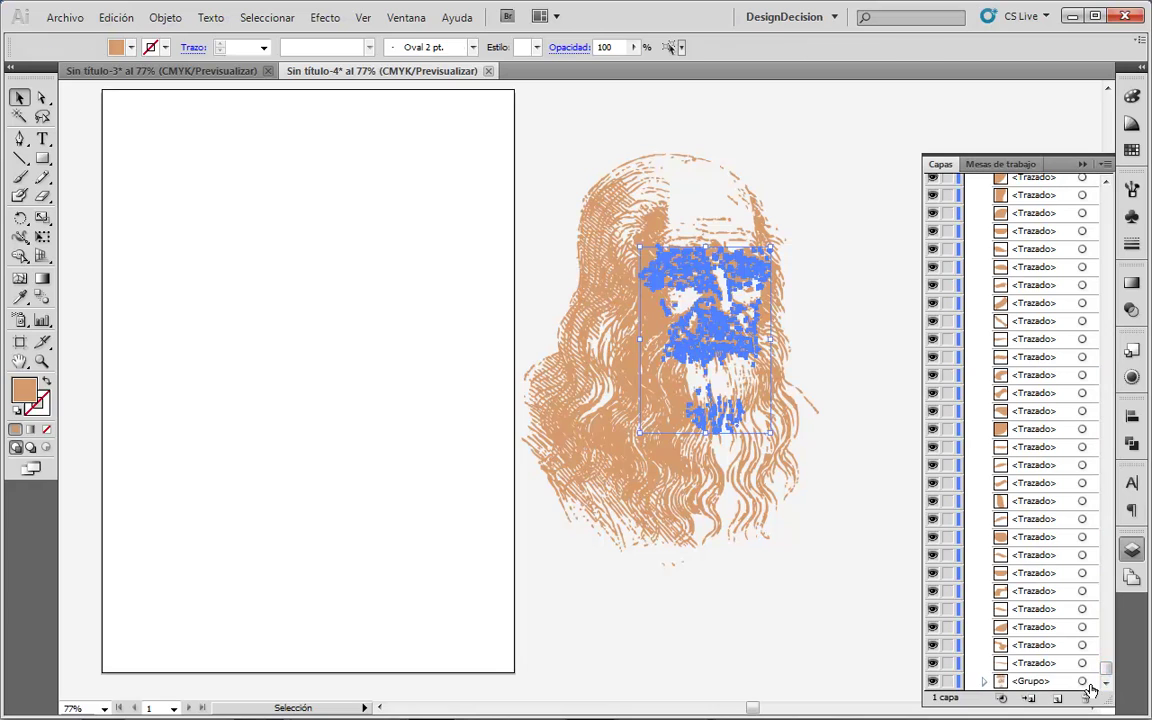
click(160, 15)
mouse_move(197, 57)
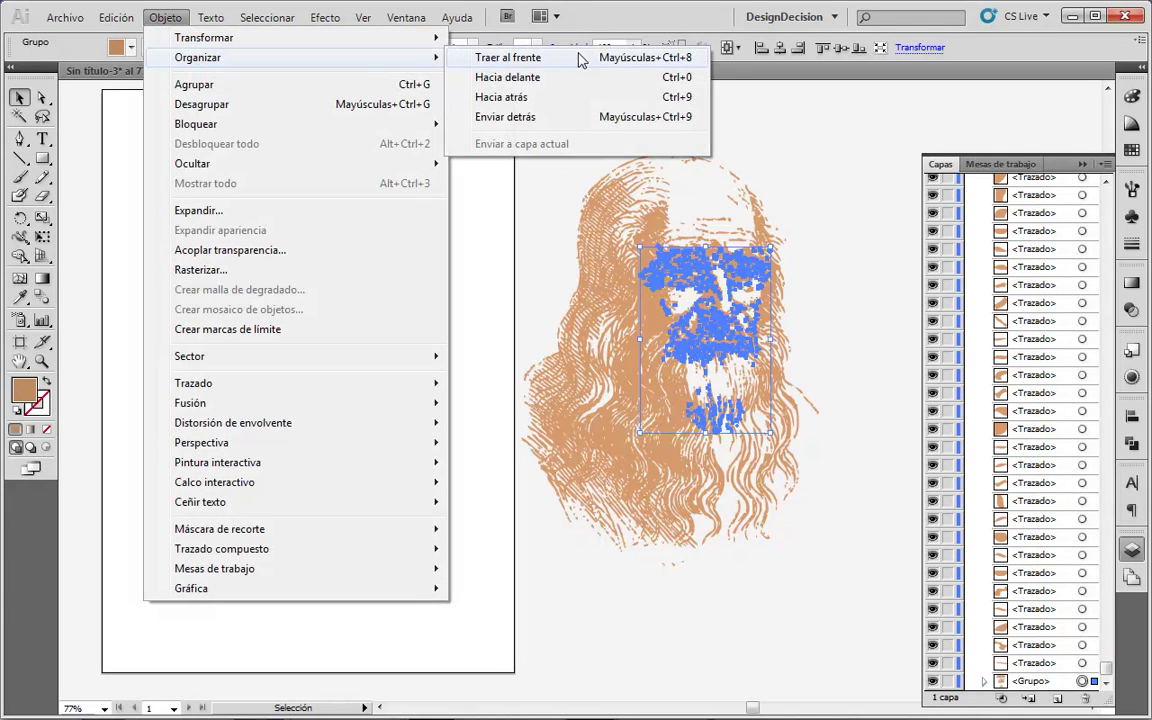
click(581, 54)
click(856, 195)
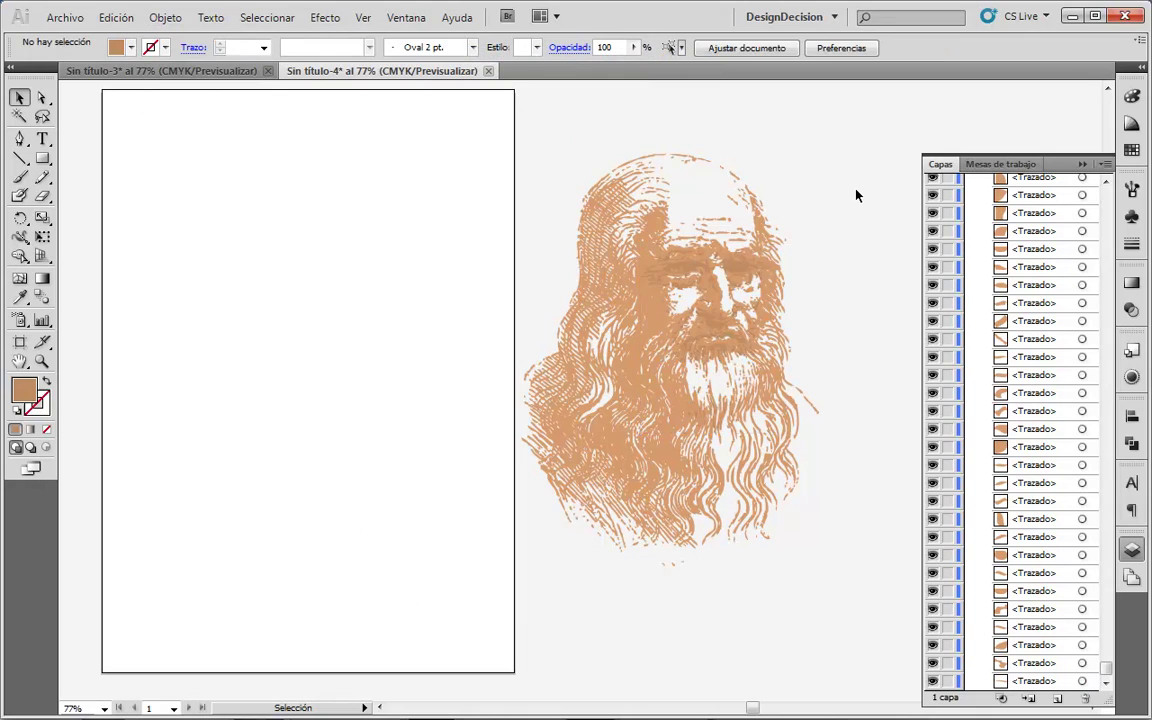
click(694, 272)
- Fill the <Grupo> face-detail group with the orange-red swatch from the Control bar
click(905, 321)
scroll(1068, 262, up, 2)
drag(1105, 662, 1105, 178)
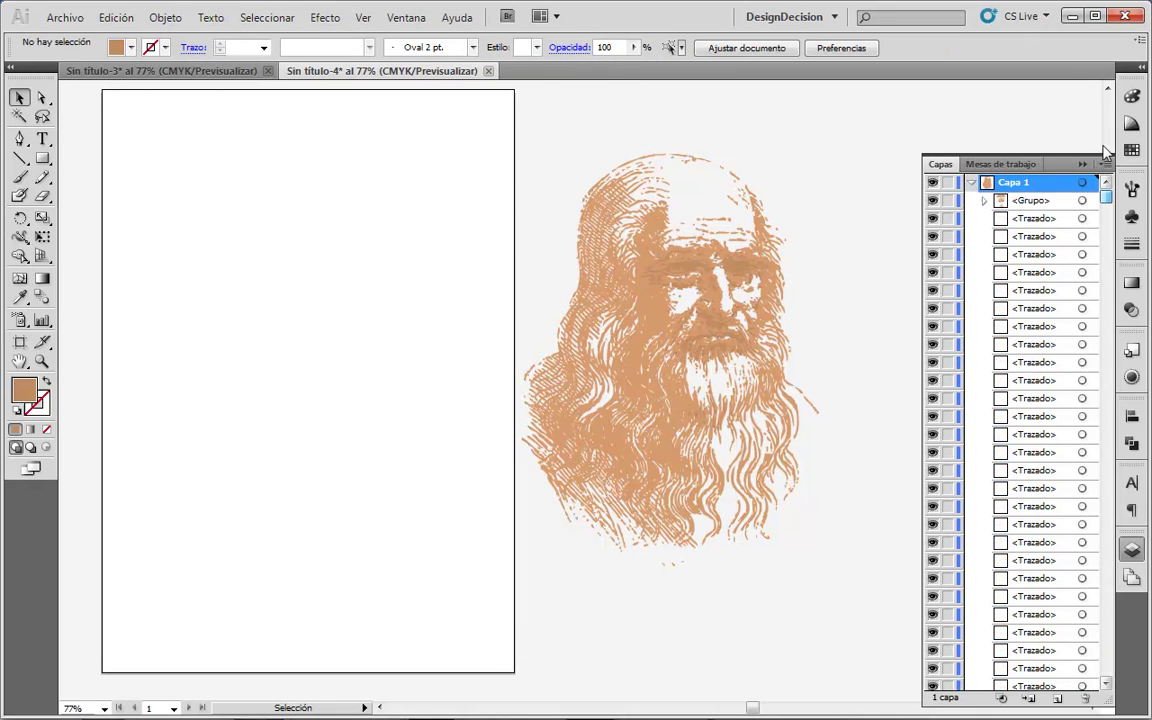
click(1082, 200)
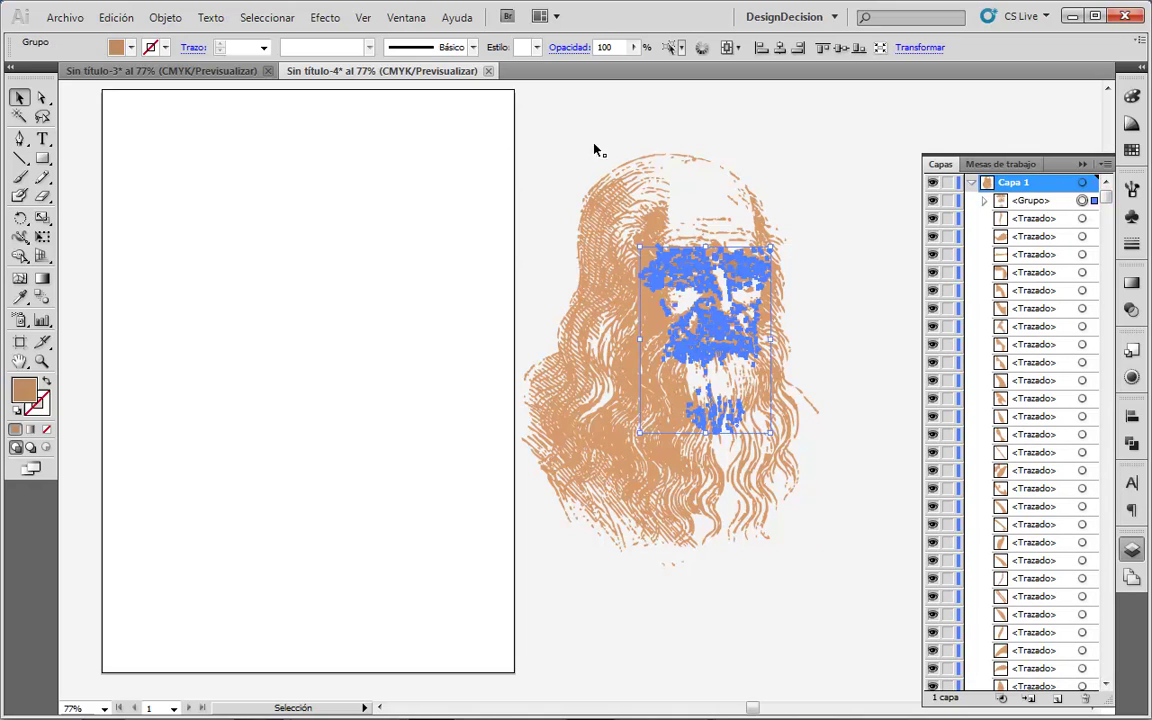
click(130, 47)
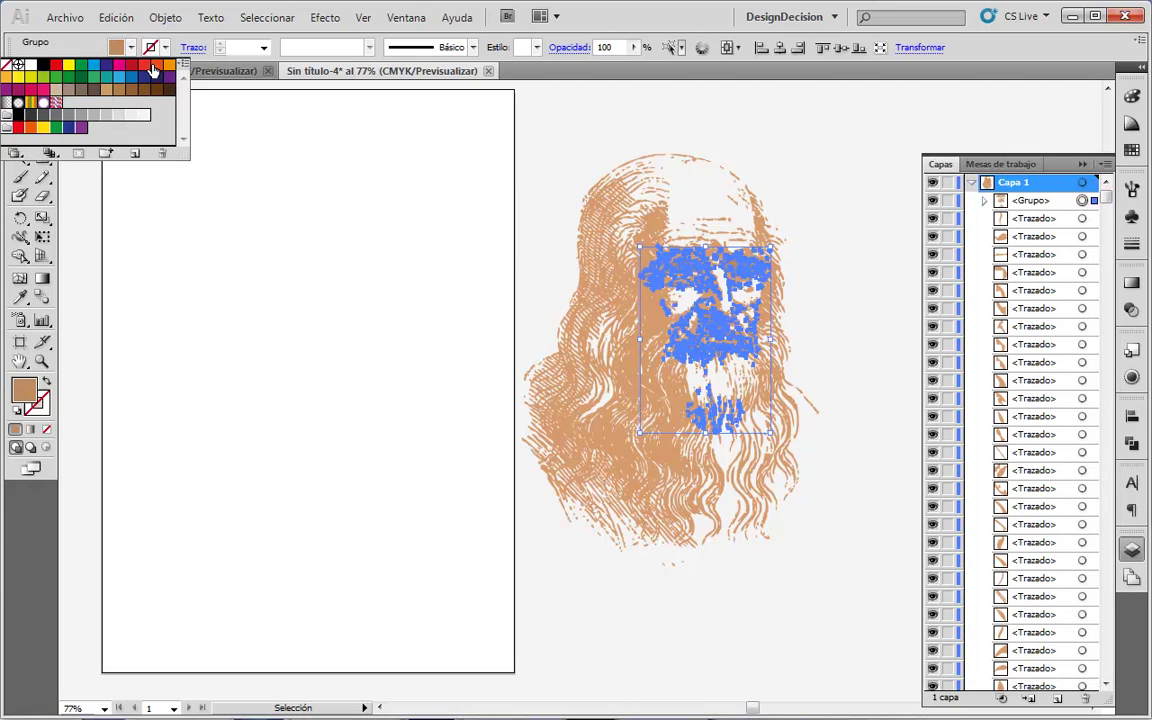
click(153, 70)
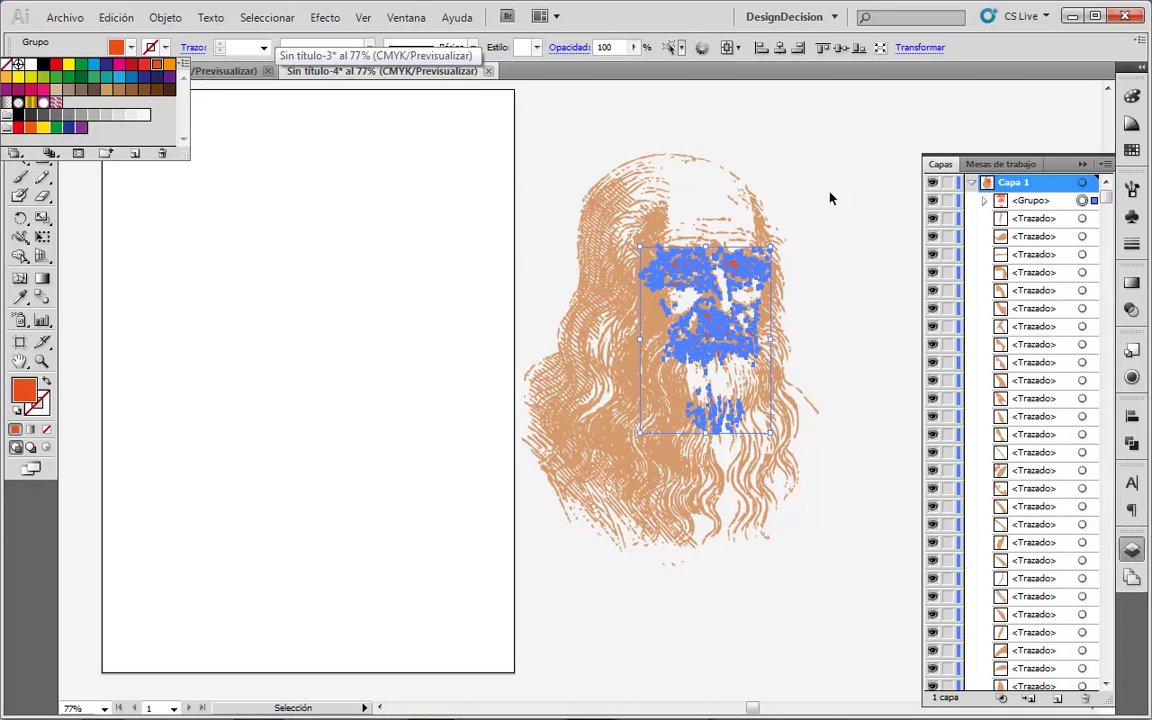
click(828, 338)
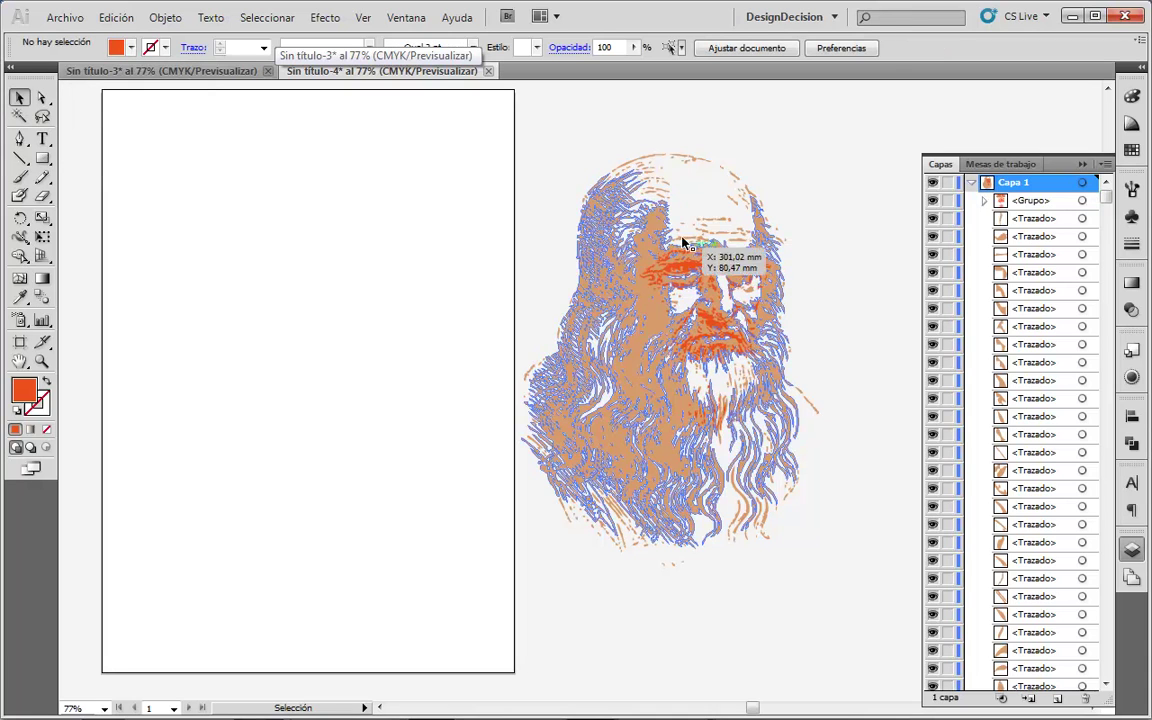
drag(447, 110, 865, 542)
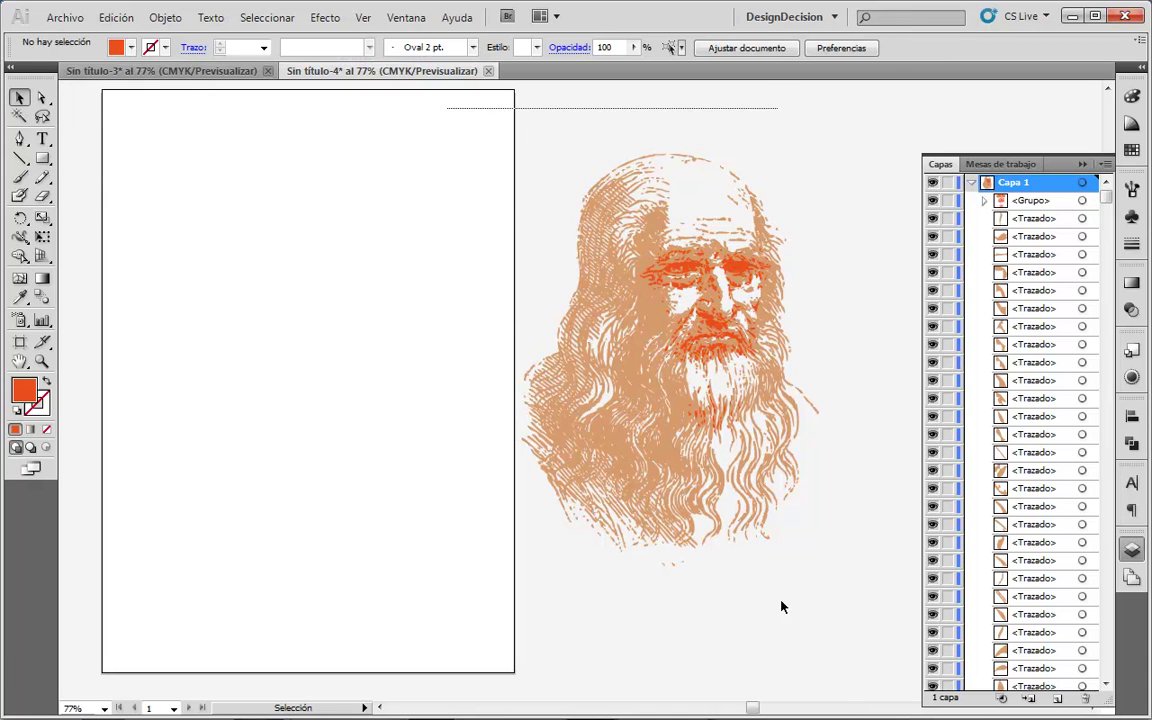
scroll(865, 542, up, 2)
- Exclude the face group and Unite the peach traced paths with Pathfinder
scroll(859, 543, up, 3)
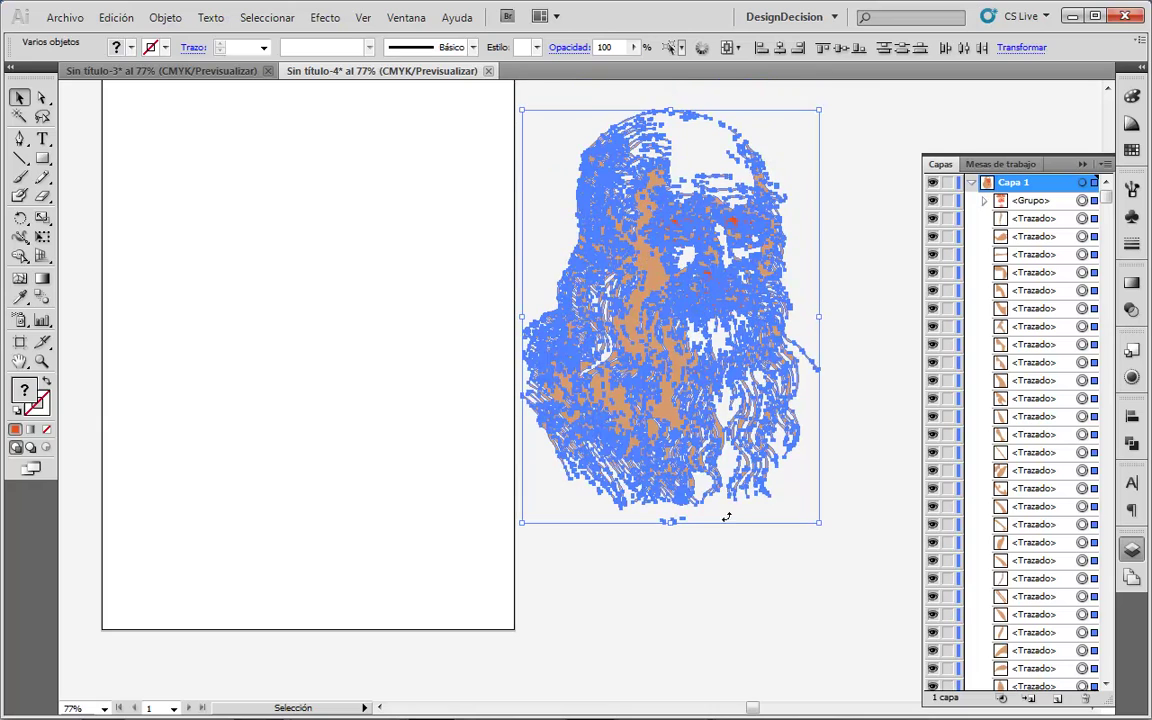
shift+click(1094, 201)
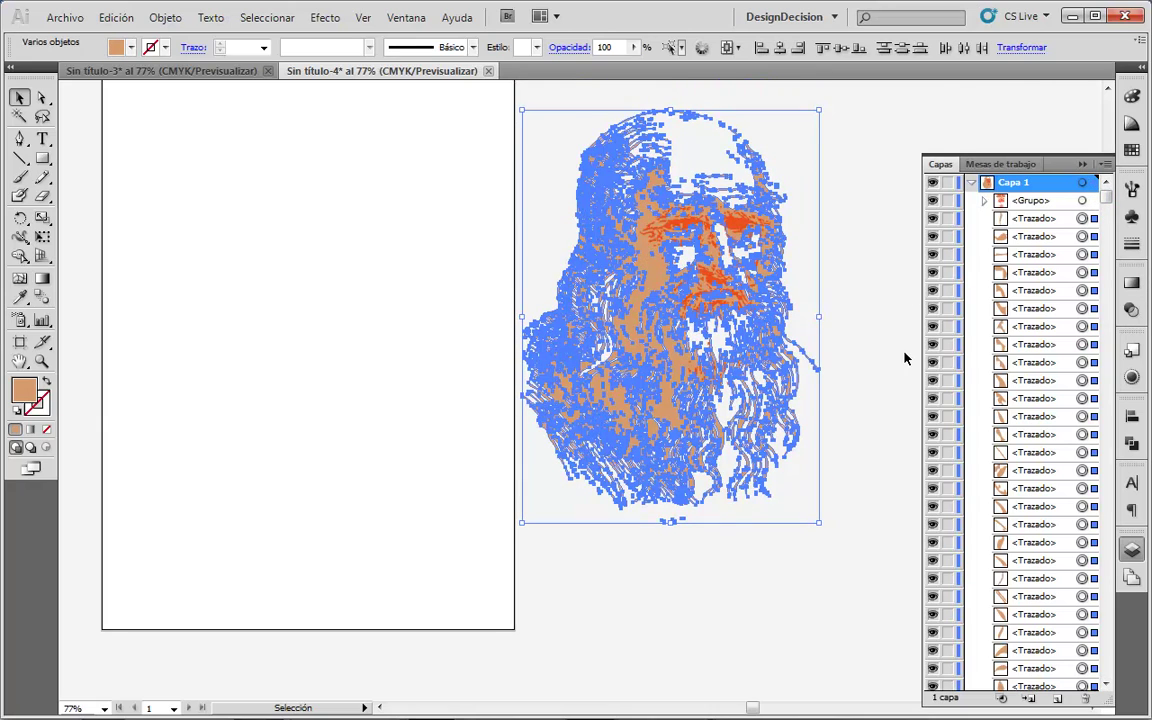
click(1132, 443)
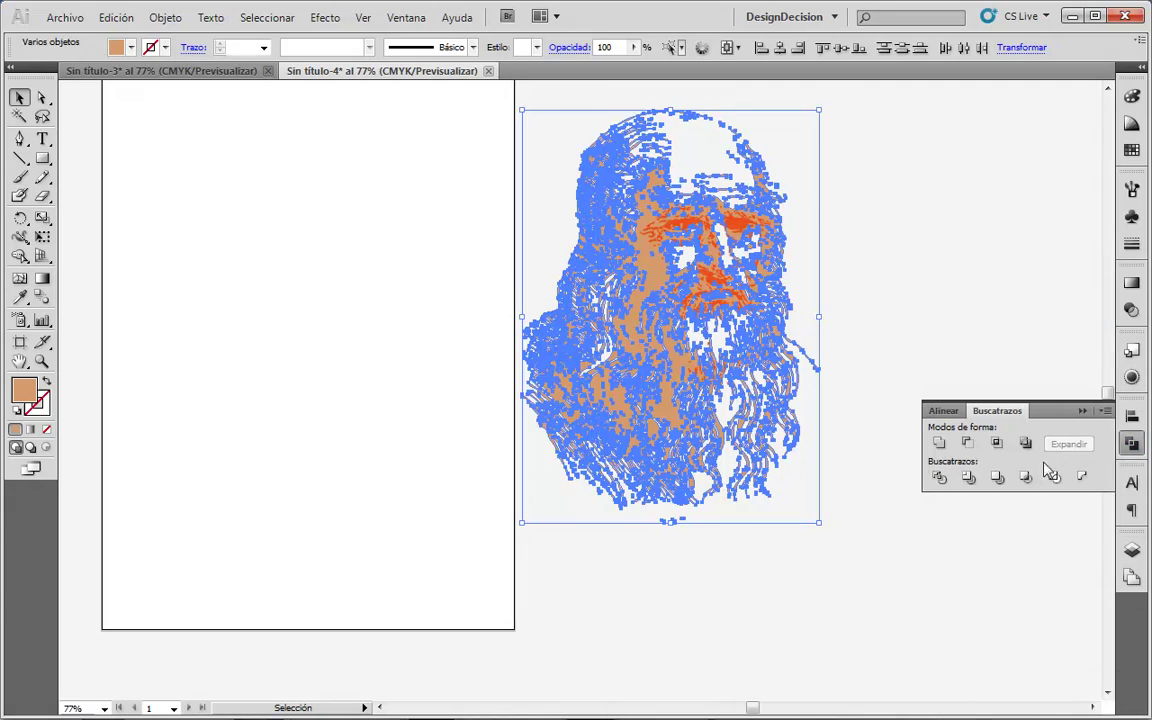
click(941, 451)
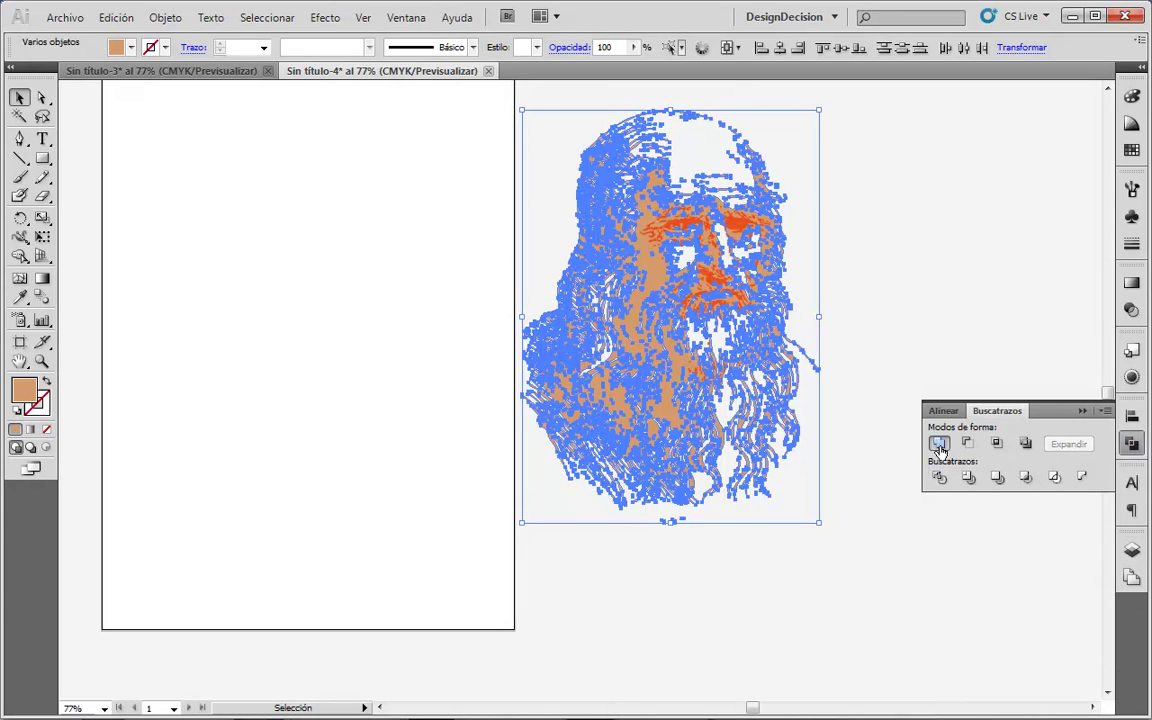
click(1134, 446)
click(1132, 549)
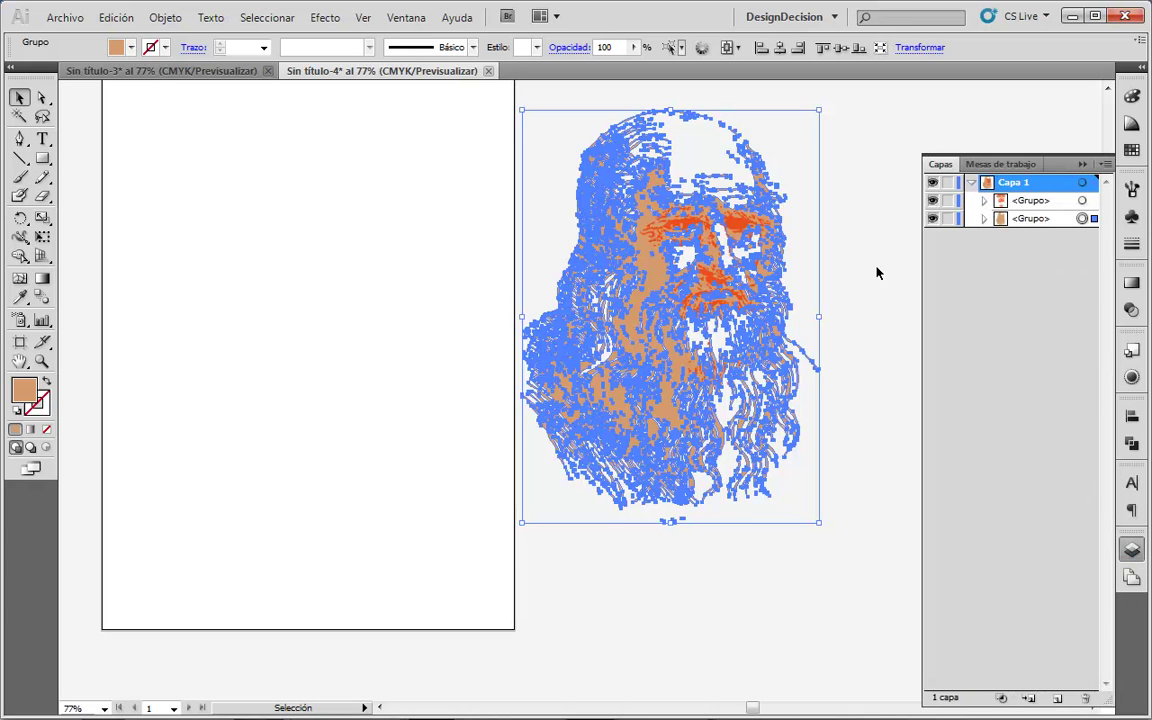
- Select the whole portrait and move it onto the A4 artboard
drag(868, 288, 617, 296)
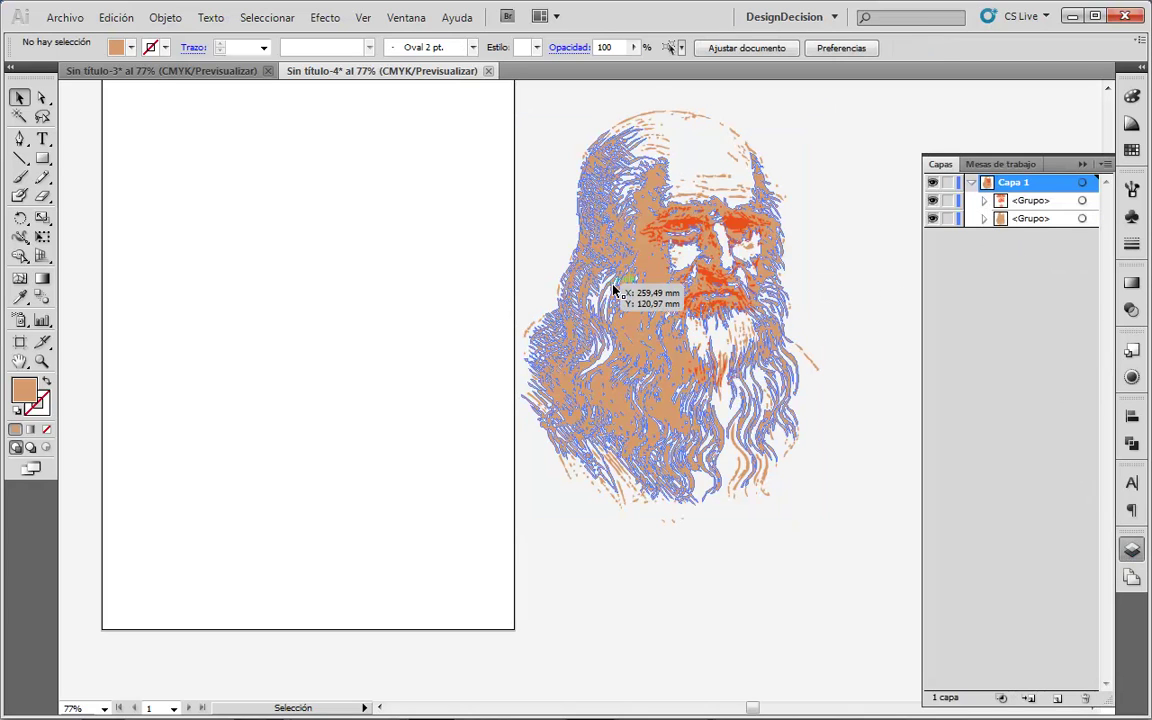
click(1132, 149)
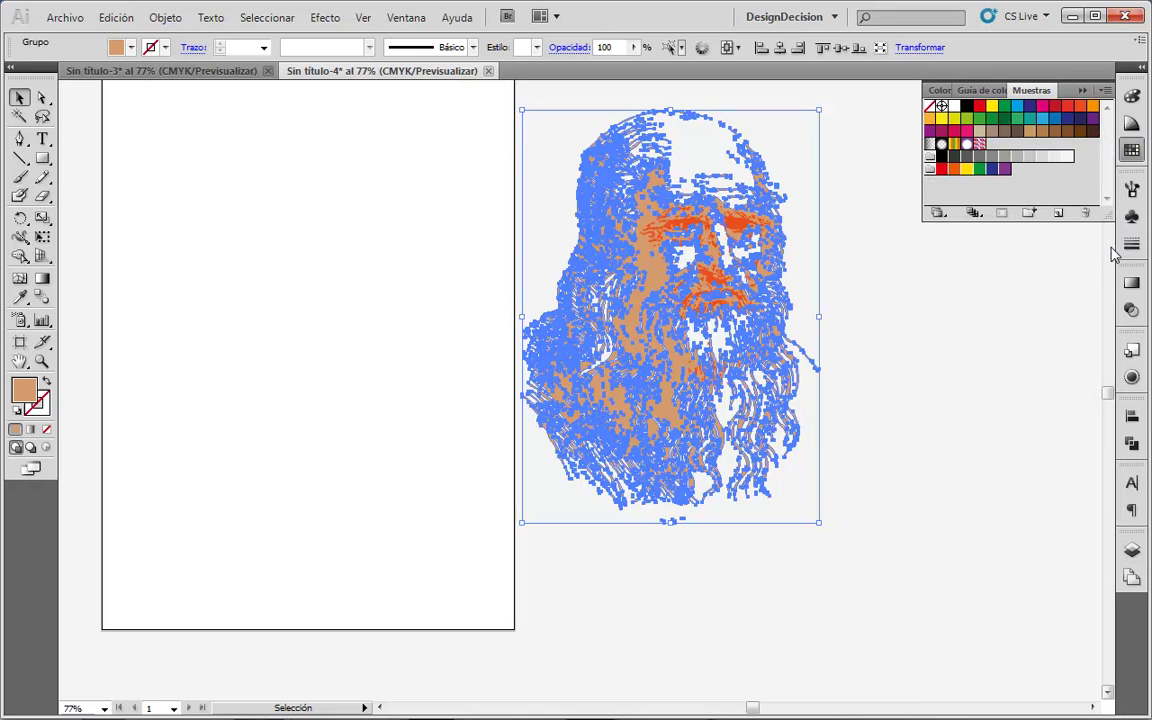
click(931, 314)
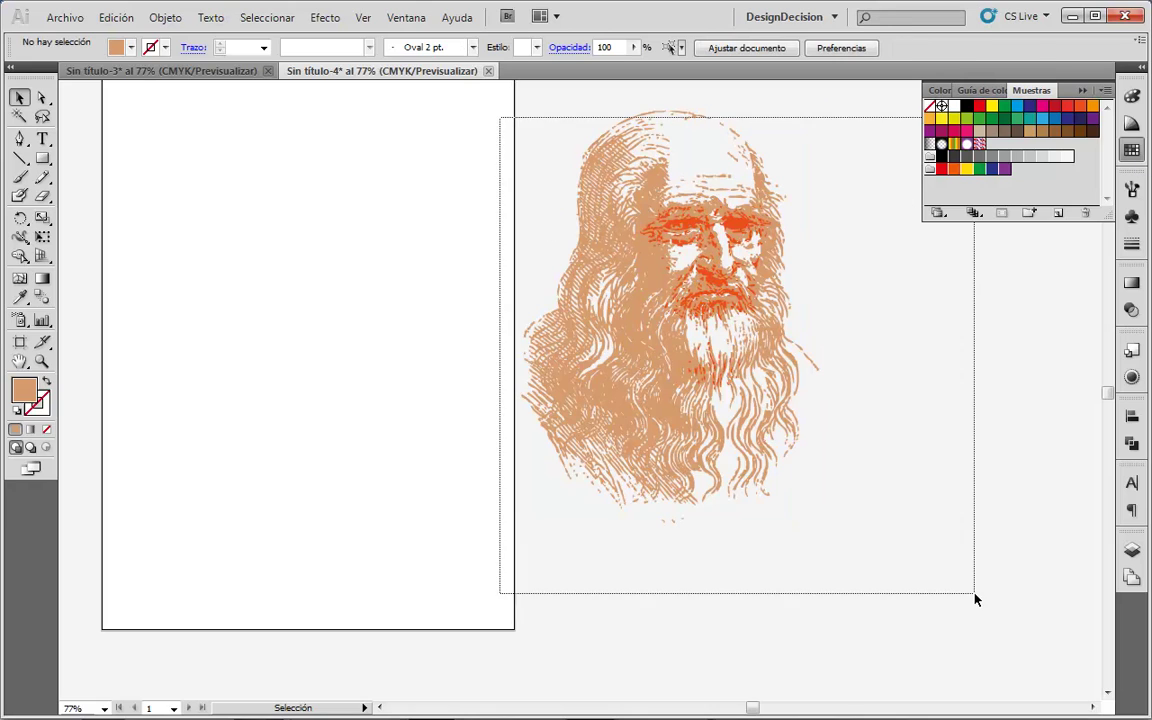
drag(492, 147, 974, 596)
scroll(920, 465, up, 2)
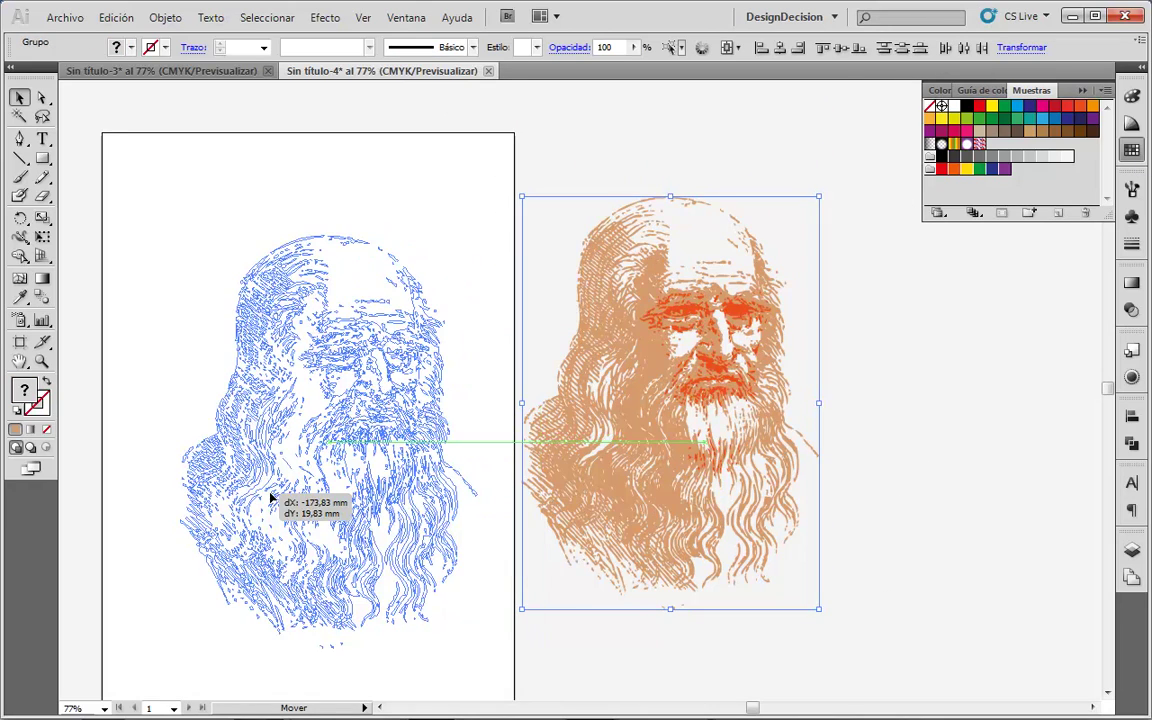
drag(612, 458, 254, 491)
click(669, 491)
click(995, 90)
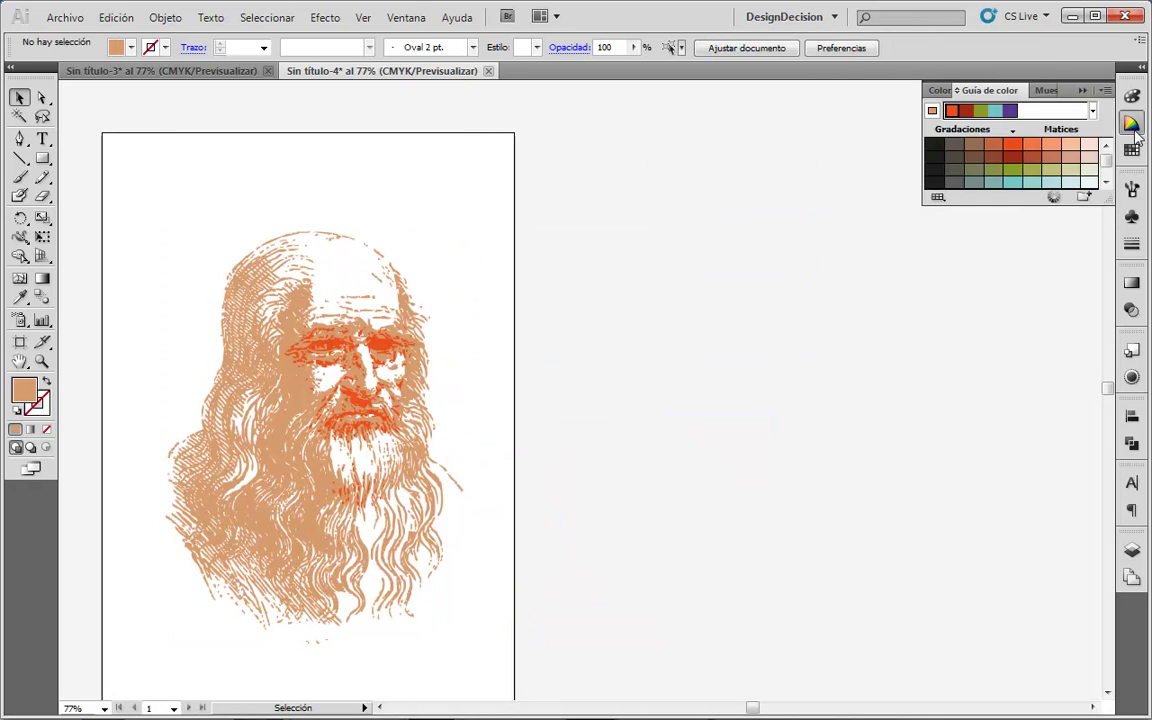
- In Recolor Artwork, lighten the tan colour keeping tints: brightness 73, saturation 85
click(1054, 196)
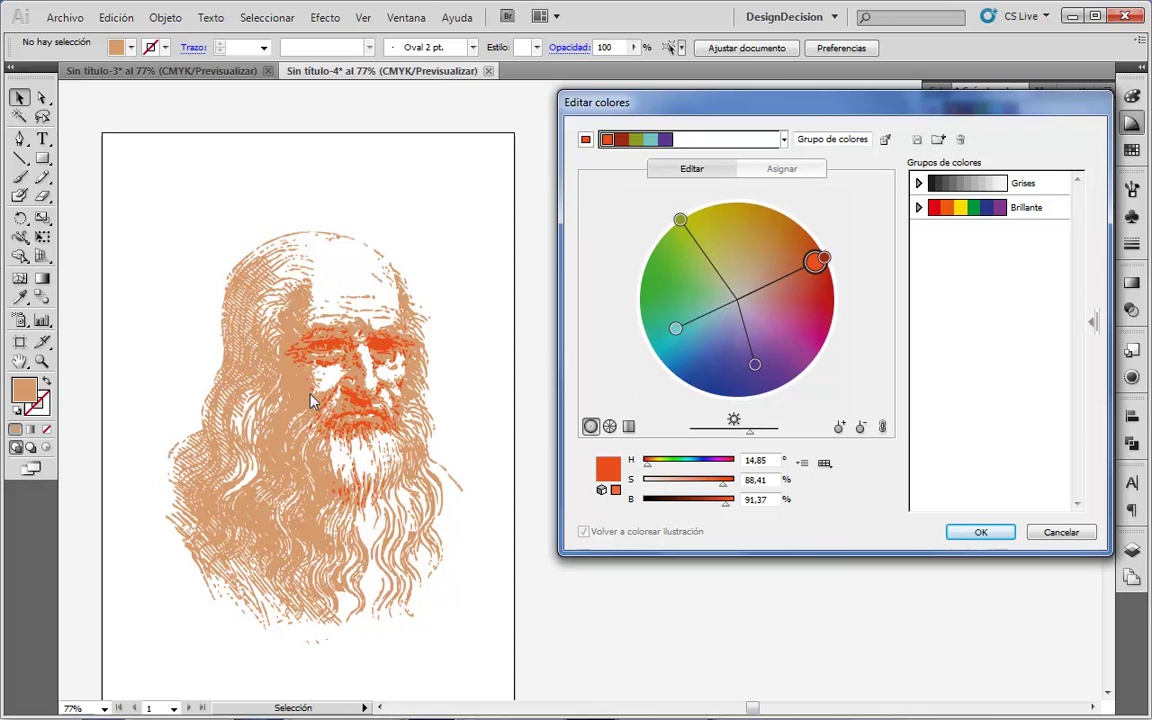
drag(126, 186, 468, 609)
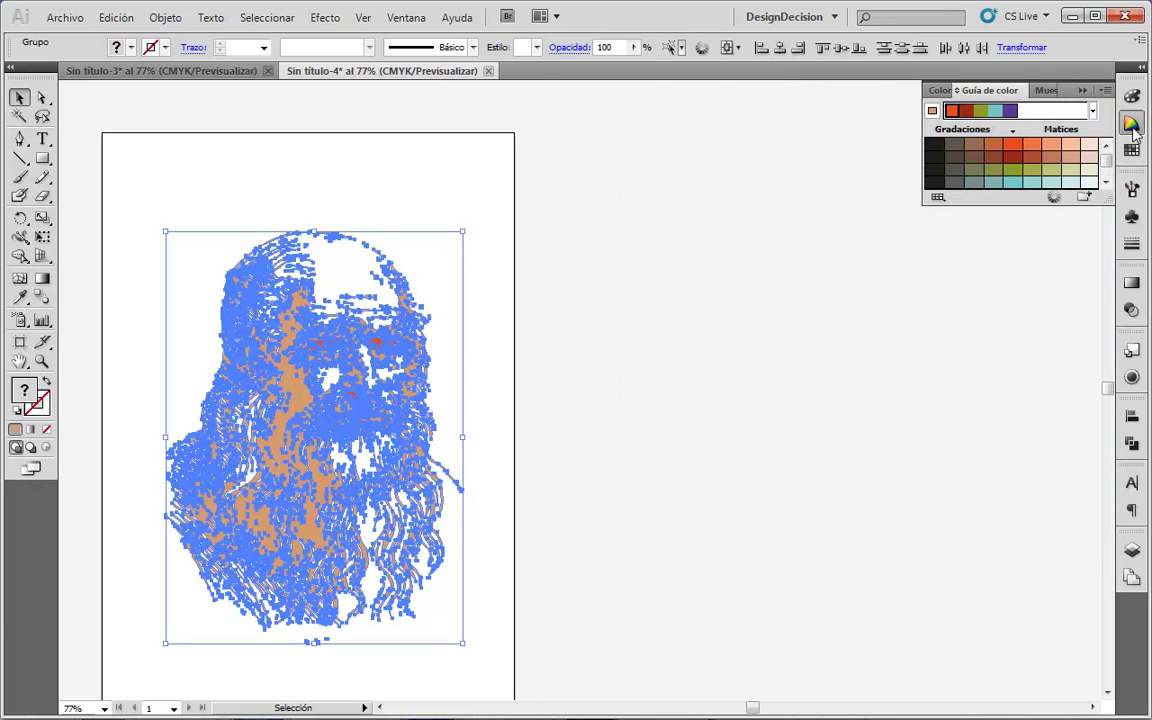
click(1054, 197)
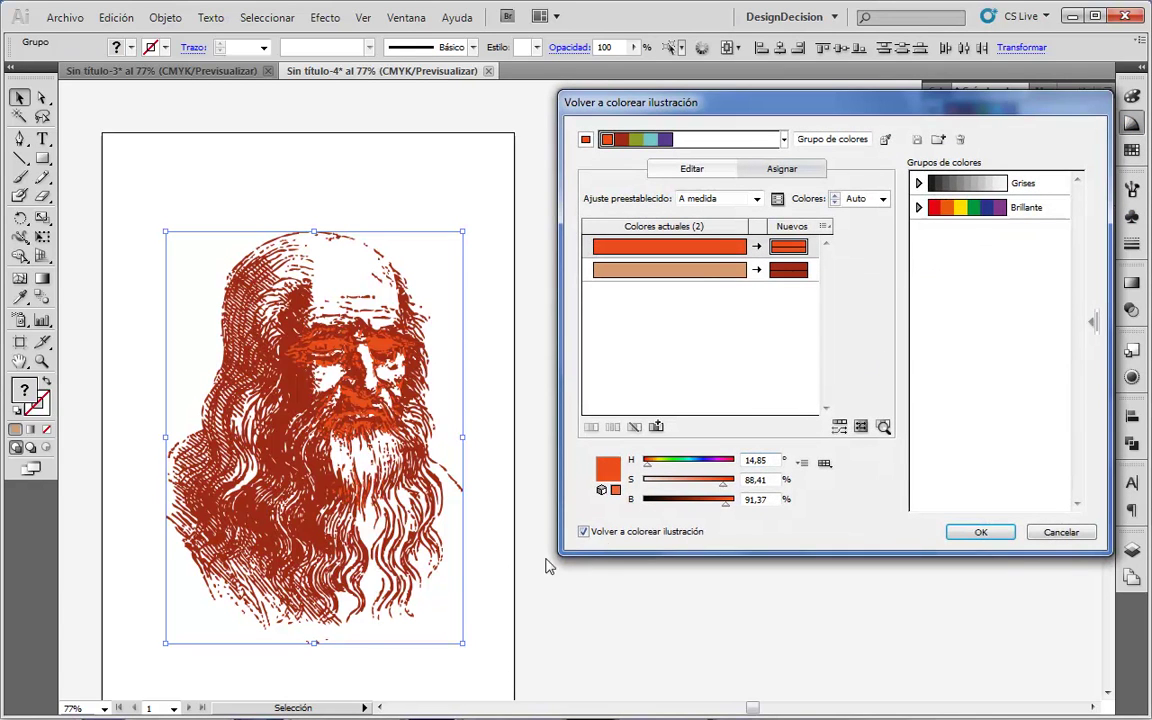
click(695, 268)
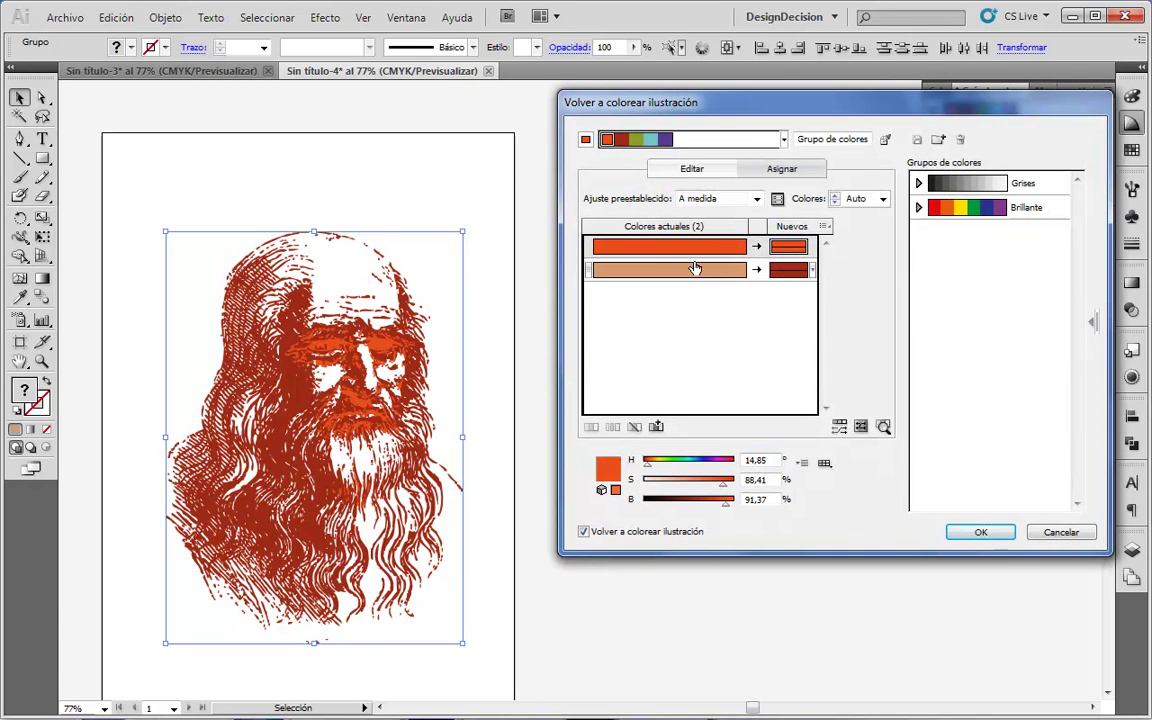
click(814, 269)
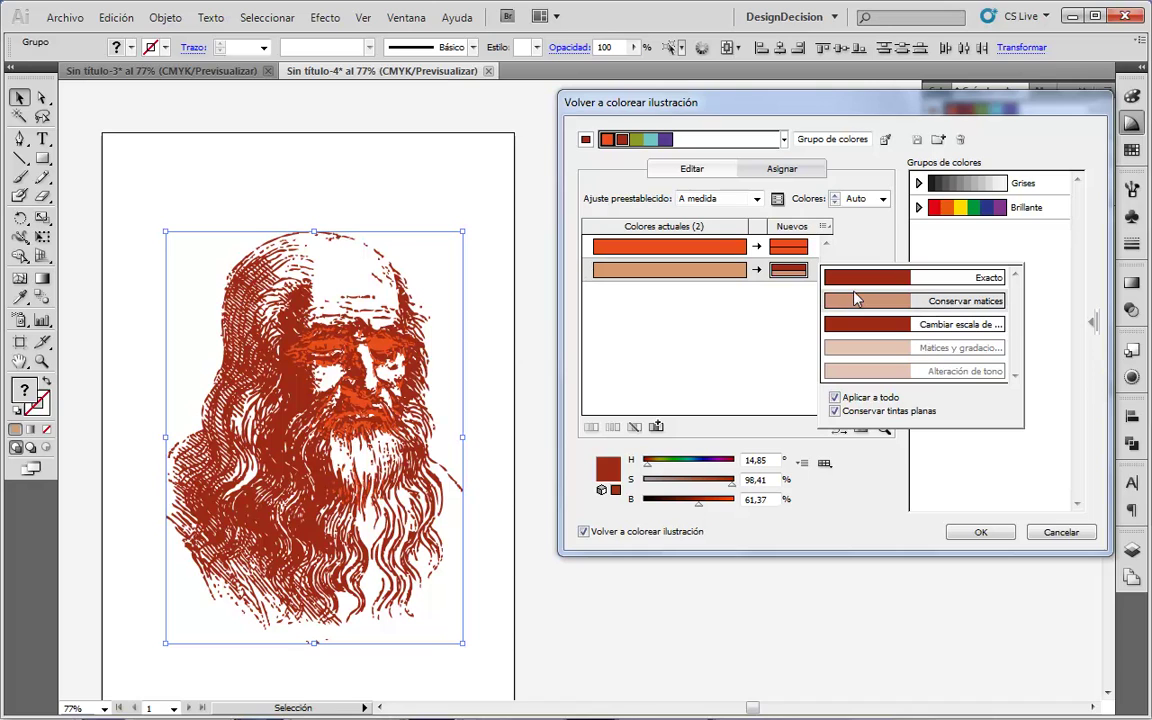
click(785, 333)
drag(699, 504, 724, 509)
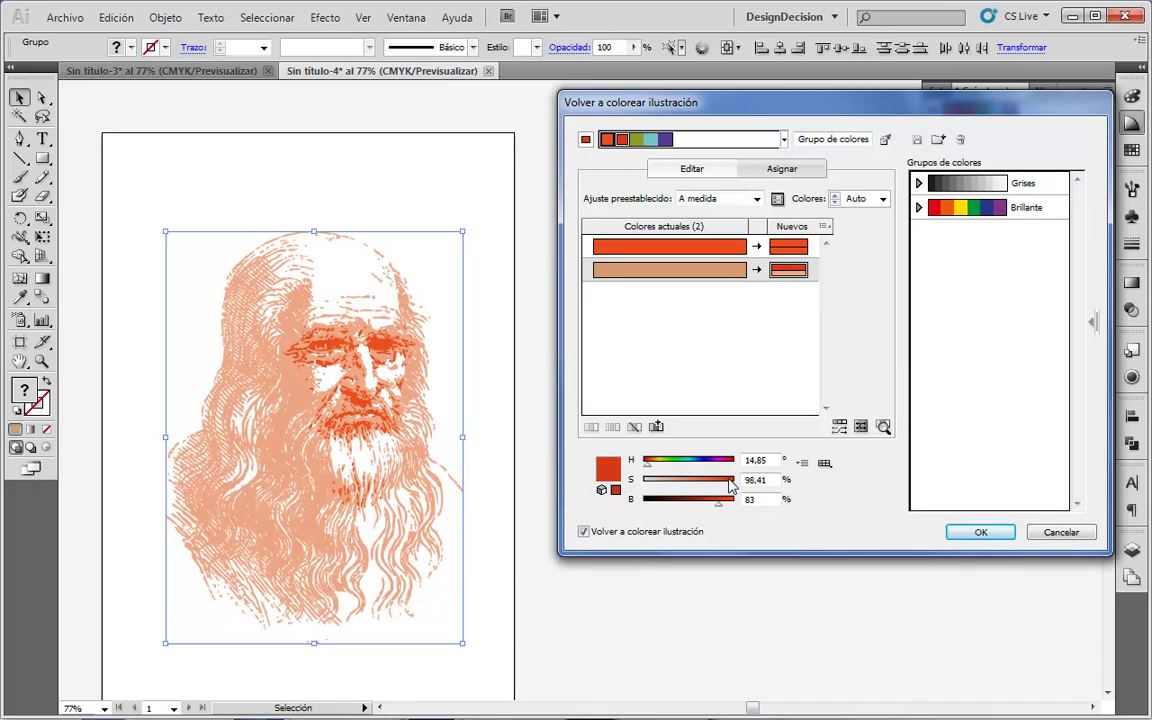
click(721, 485)
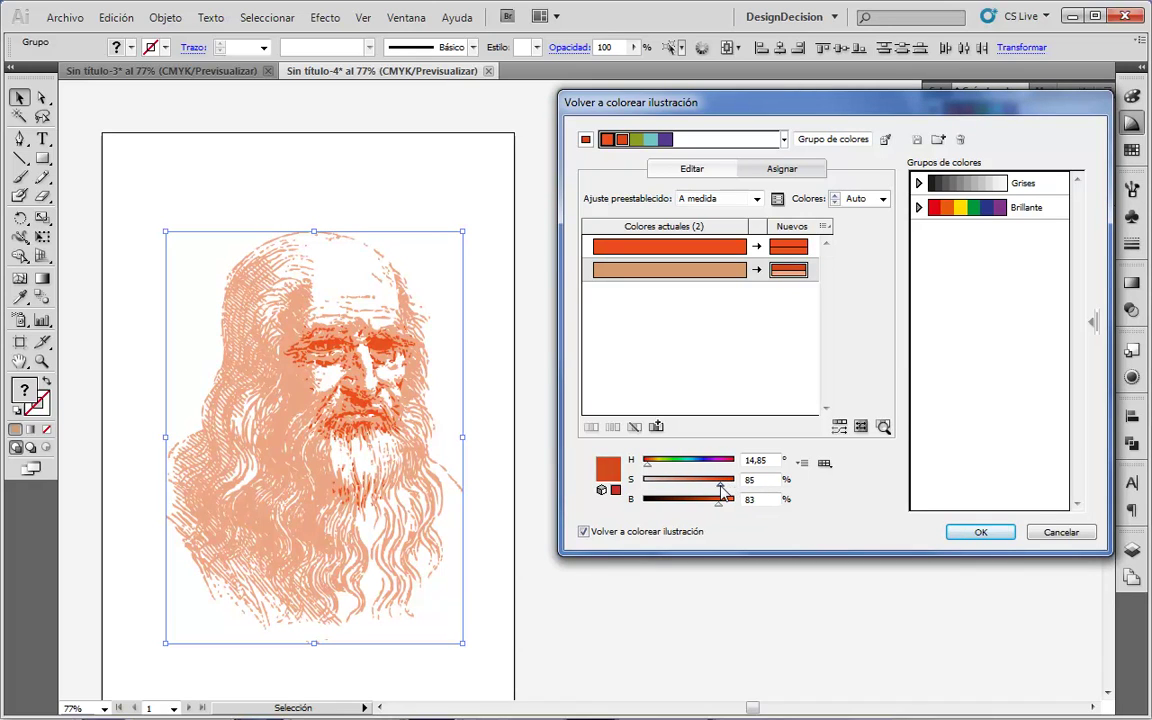
- Make the face colour orange-red at hue 14°, saturation 91%, brightness 100%, and apply
click(712, 246)
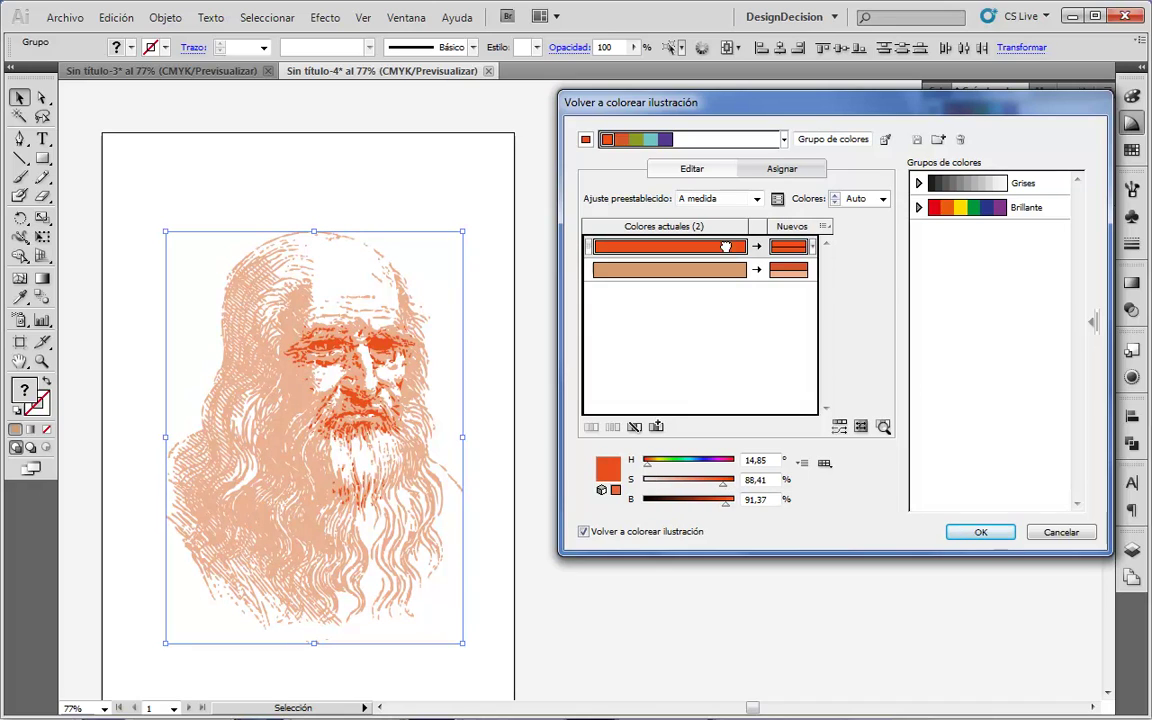
drag(722, 485, 727, 485)
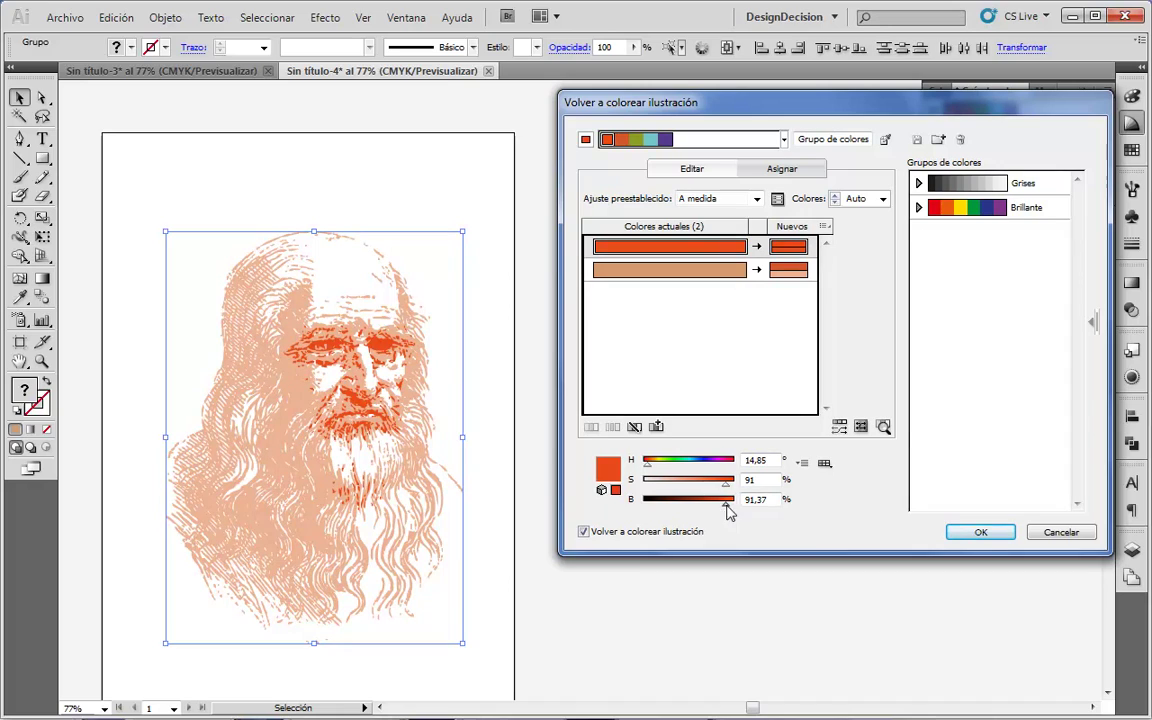
drag(726, 500, 743, 507)
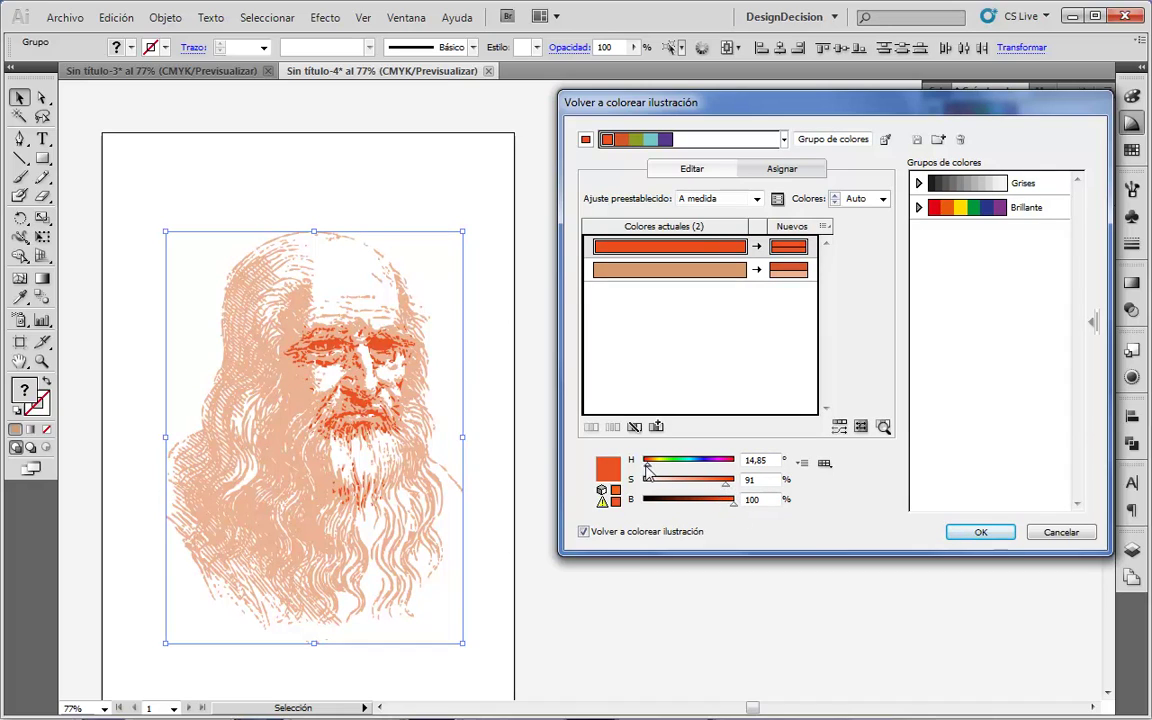
drag(647, 465, 647, 466)
click(980, 532)
click(728, 543)
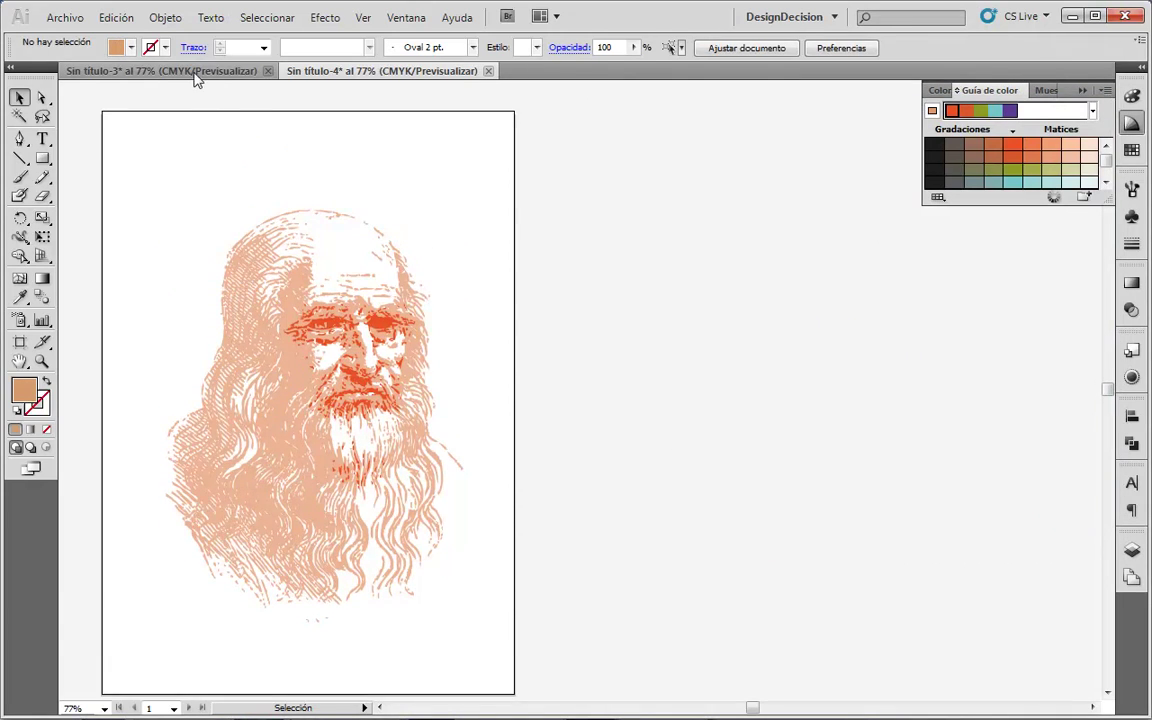
click(194, 74)
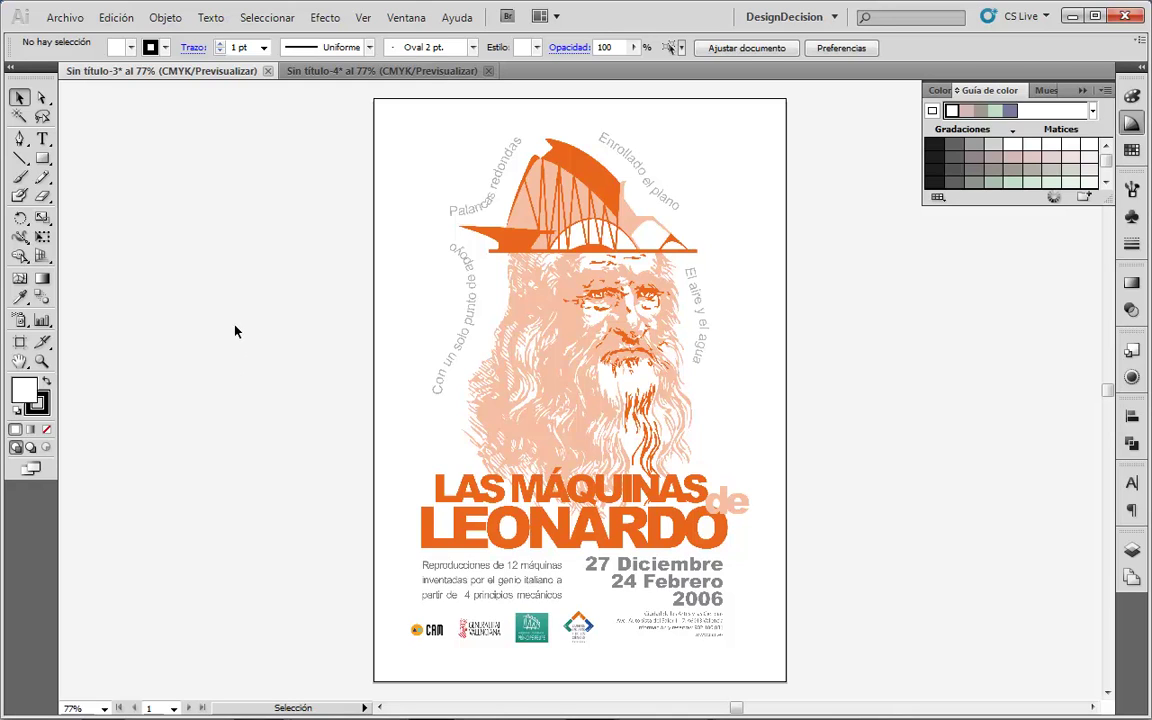
click(320, 68)
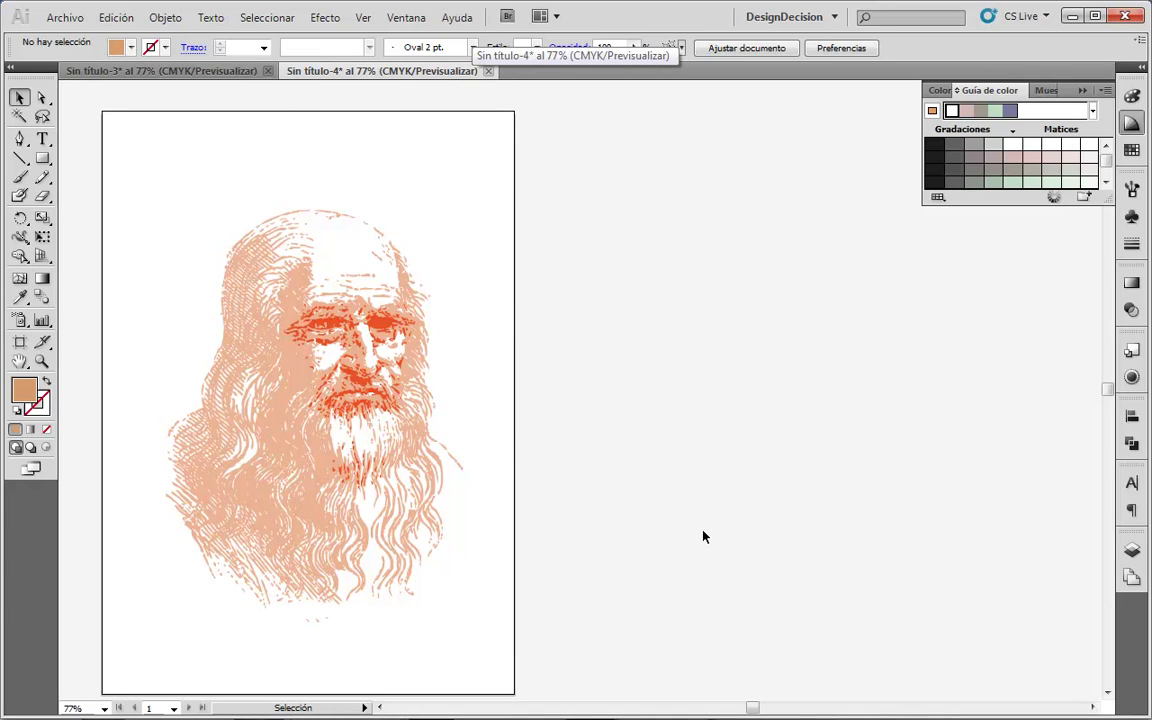
scroll(703, 529, down, 1)
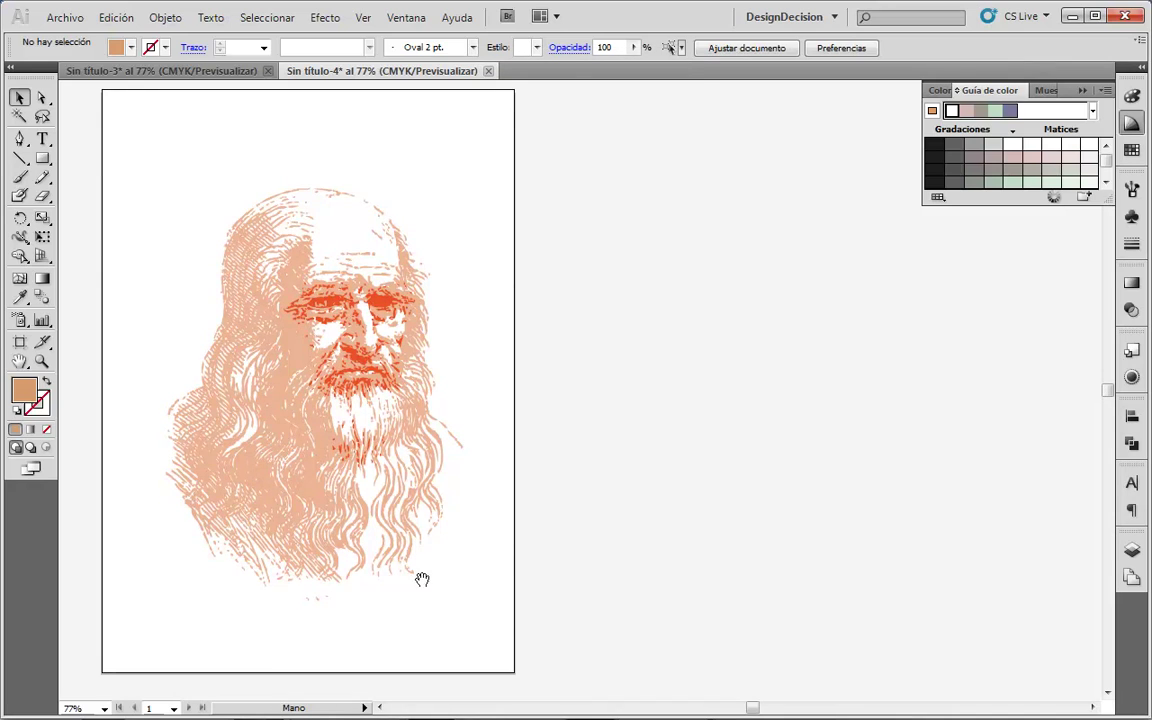
- Centre the artboard and switch to Outline view to inspect the portrait's paths
drag(443, 616, 630, 607)
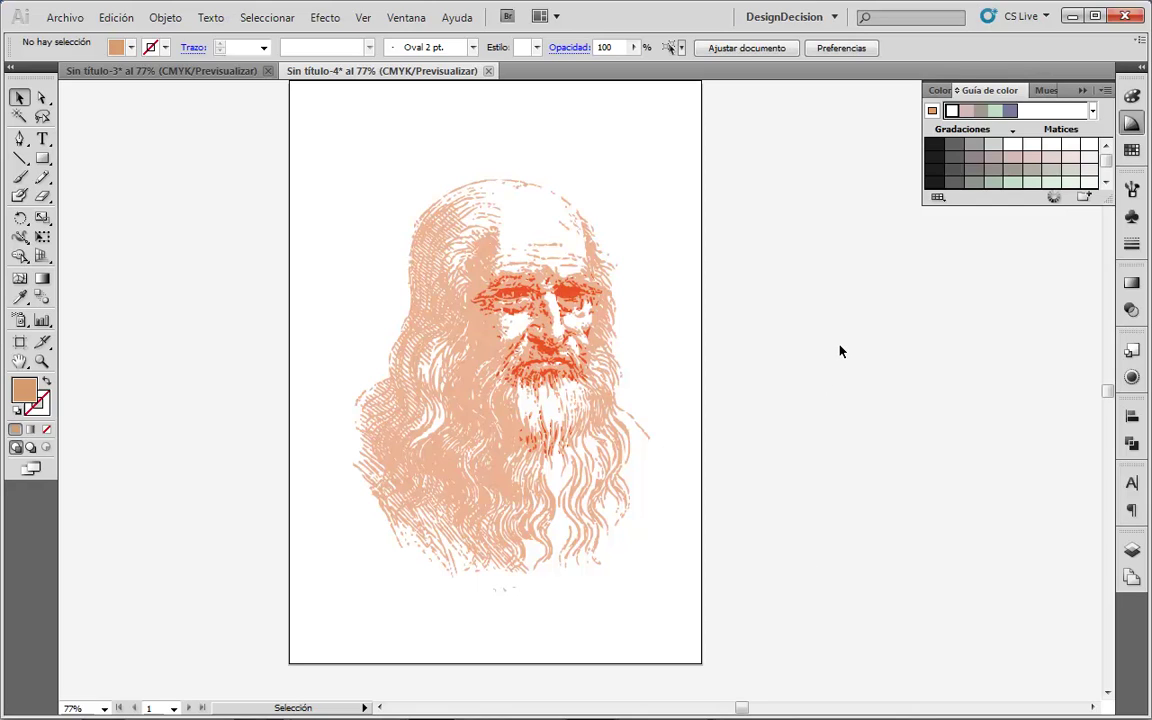
key(ctrl+y)
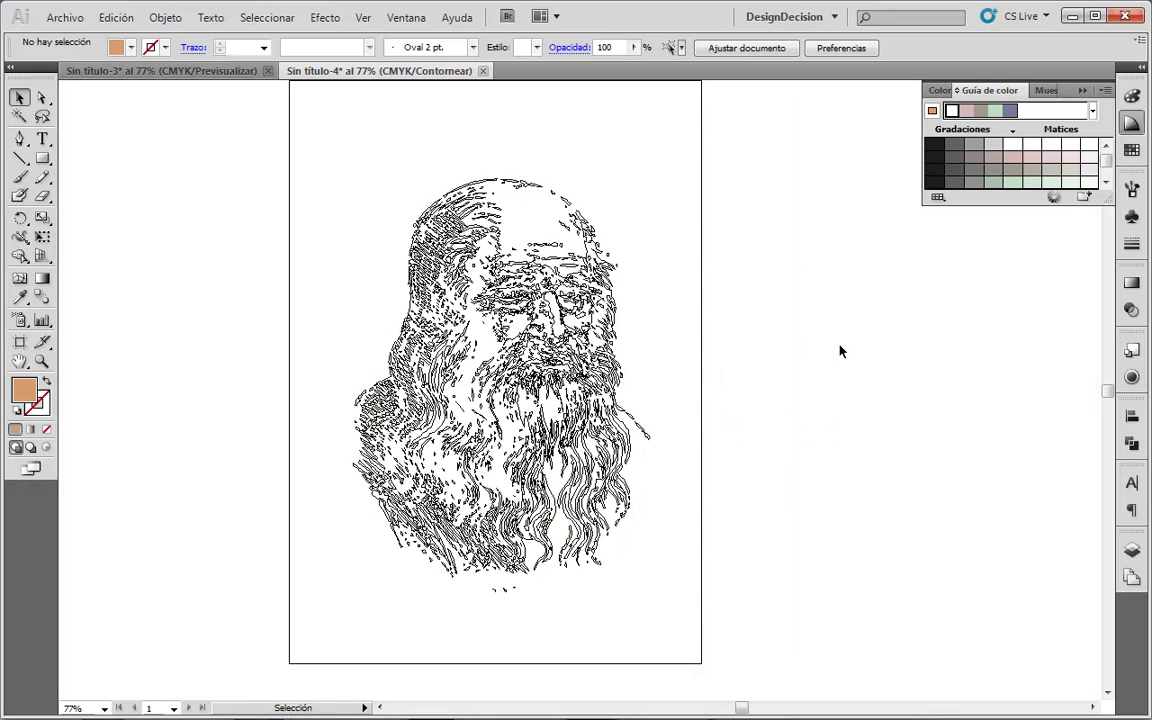